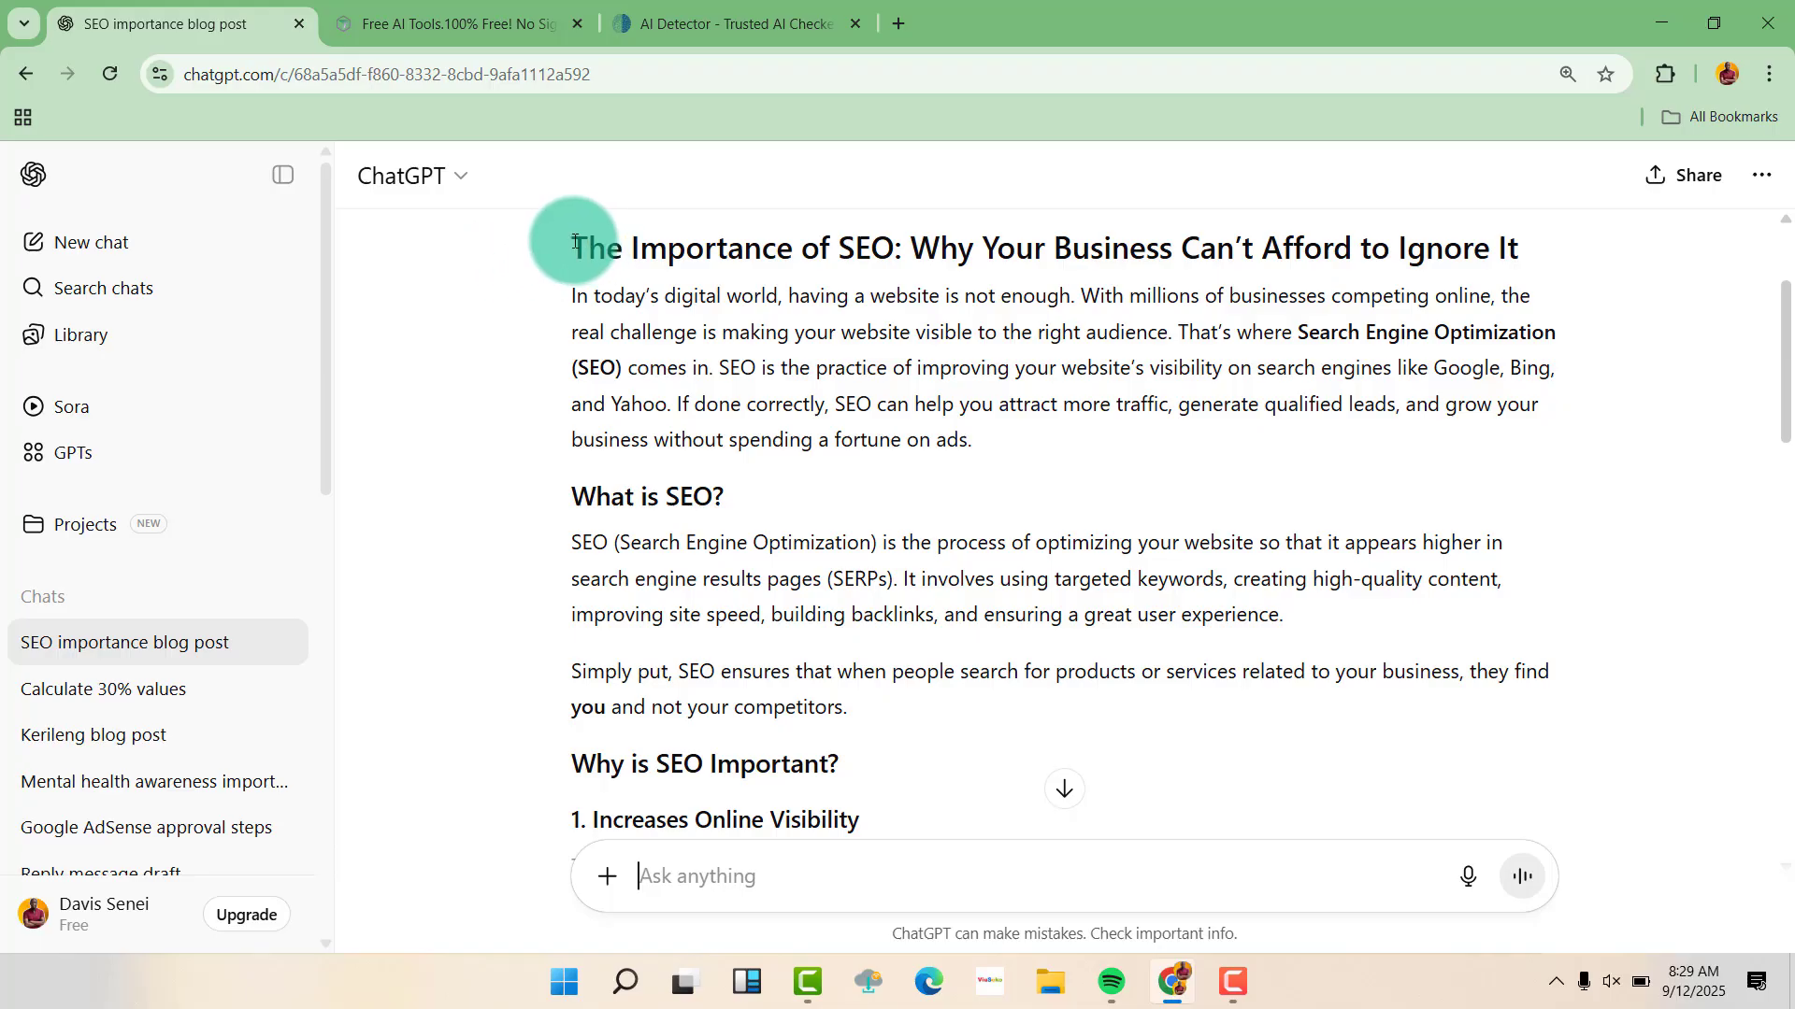
# Step: Copy the ChatGPT post 'The Importance of SEO…' from its title through 'not your competitors.'
pyautogui.moveTo(574, 243); pyautogui.dragTo(865, 697)
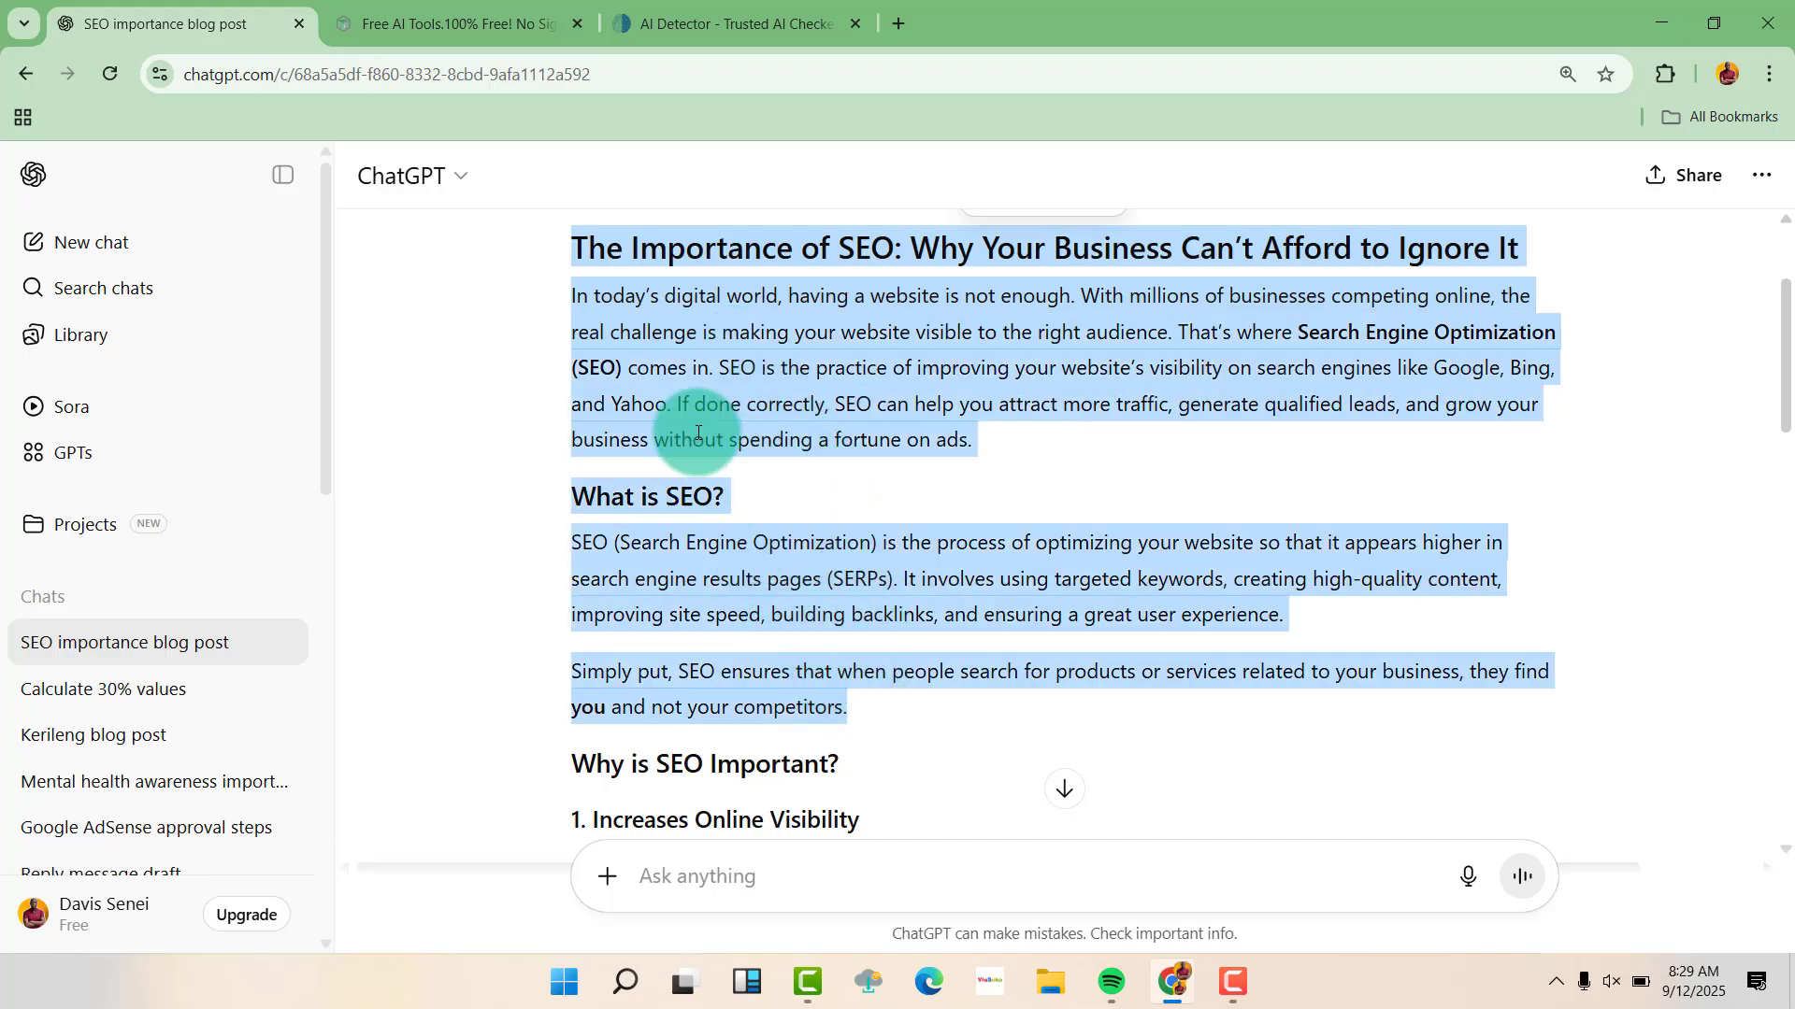
pyautogui.rightClick(694, 374)
pyautogui.click(764, 405)
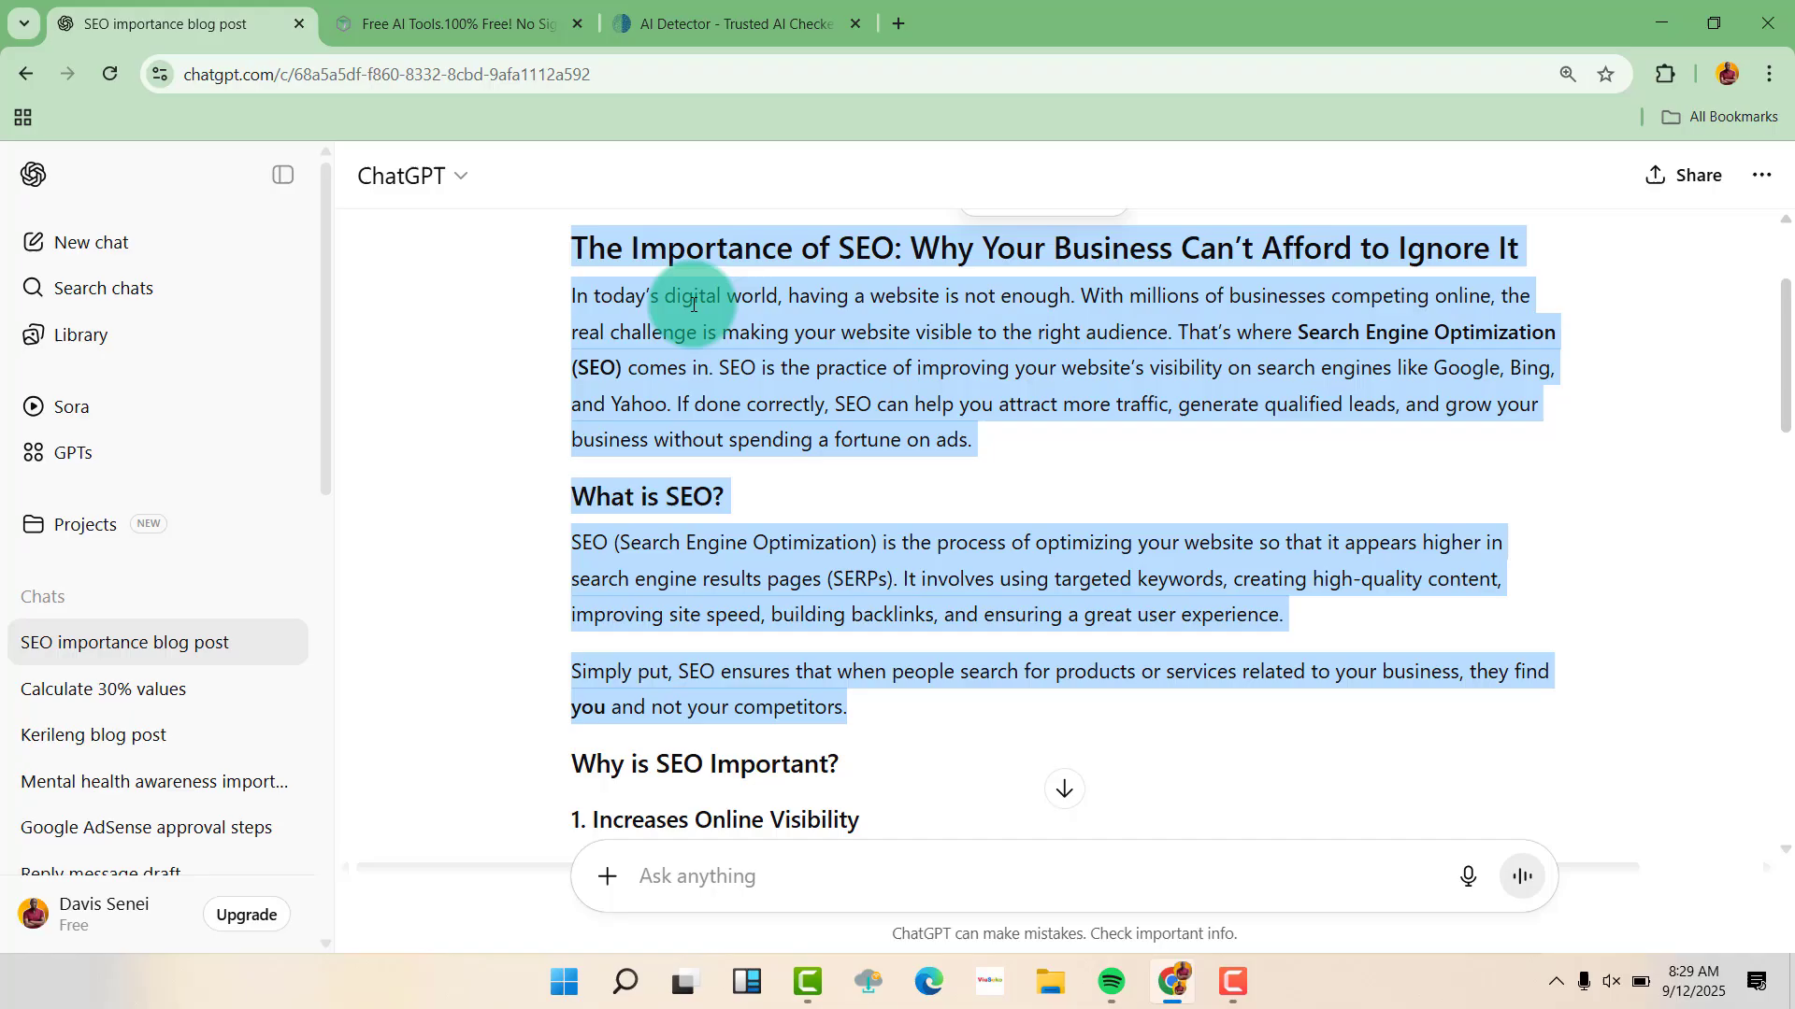
# Step: Browse the Free AI Den Power Tools cards, then switch to the ZeroGPT AI detector
pyautogui.click(491, 18)
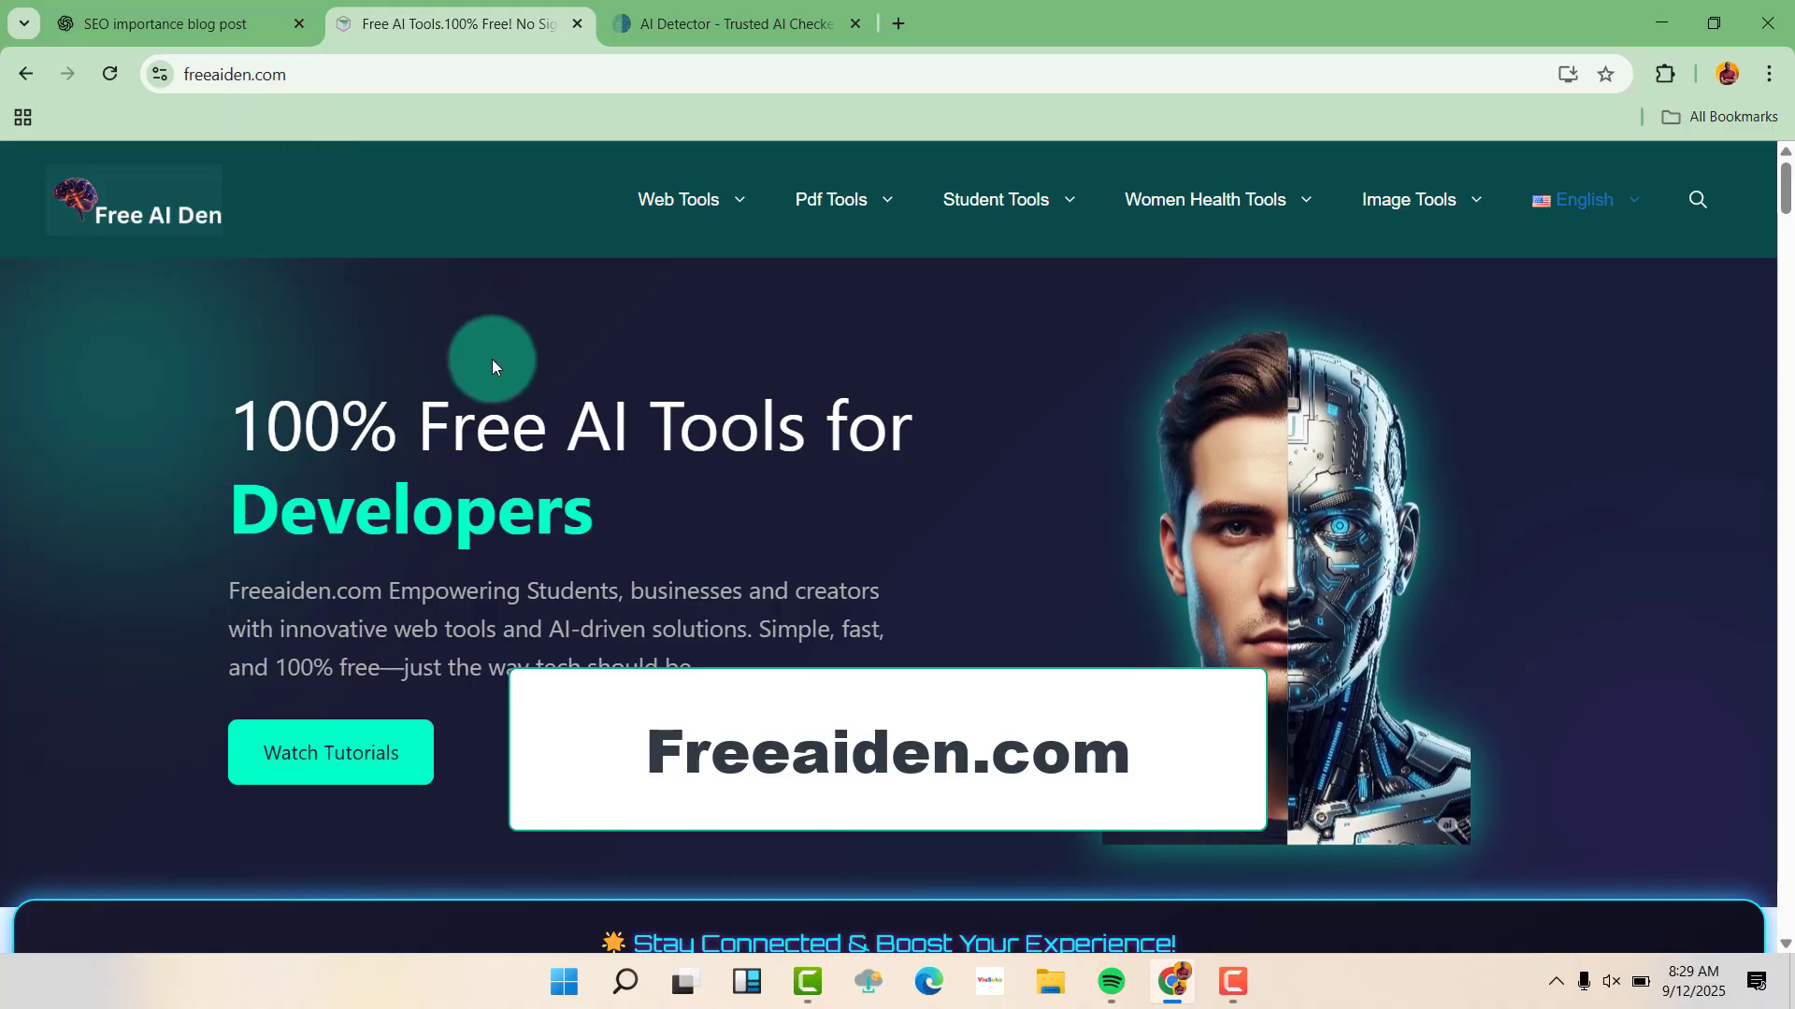
pyautogui.scroll(-2, 503, 385)
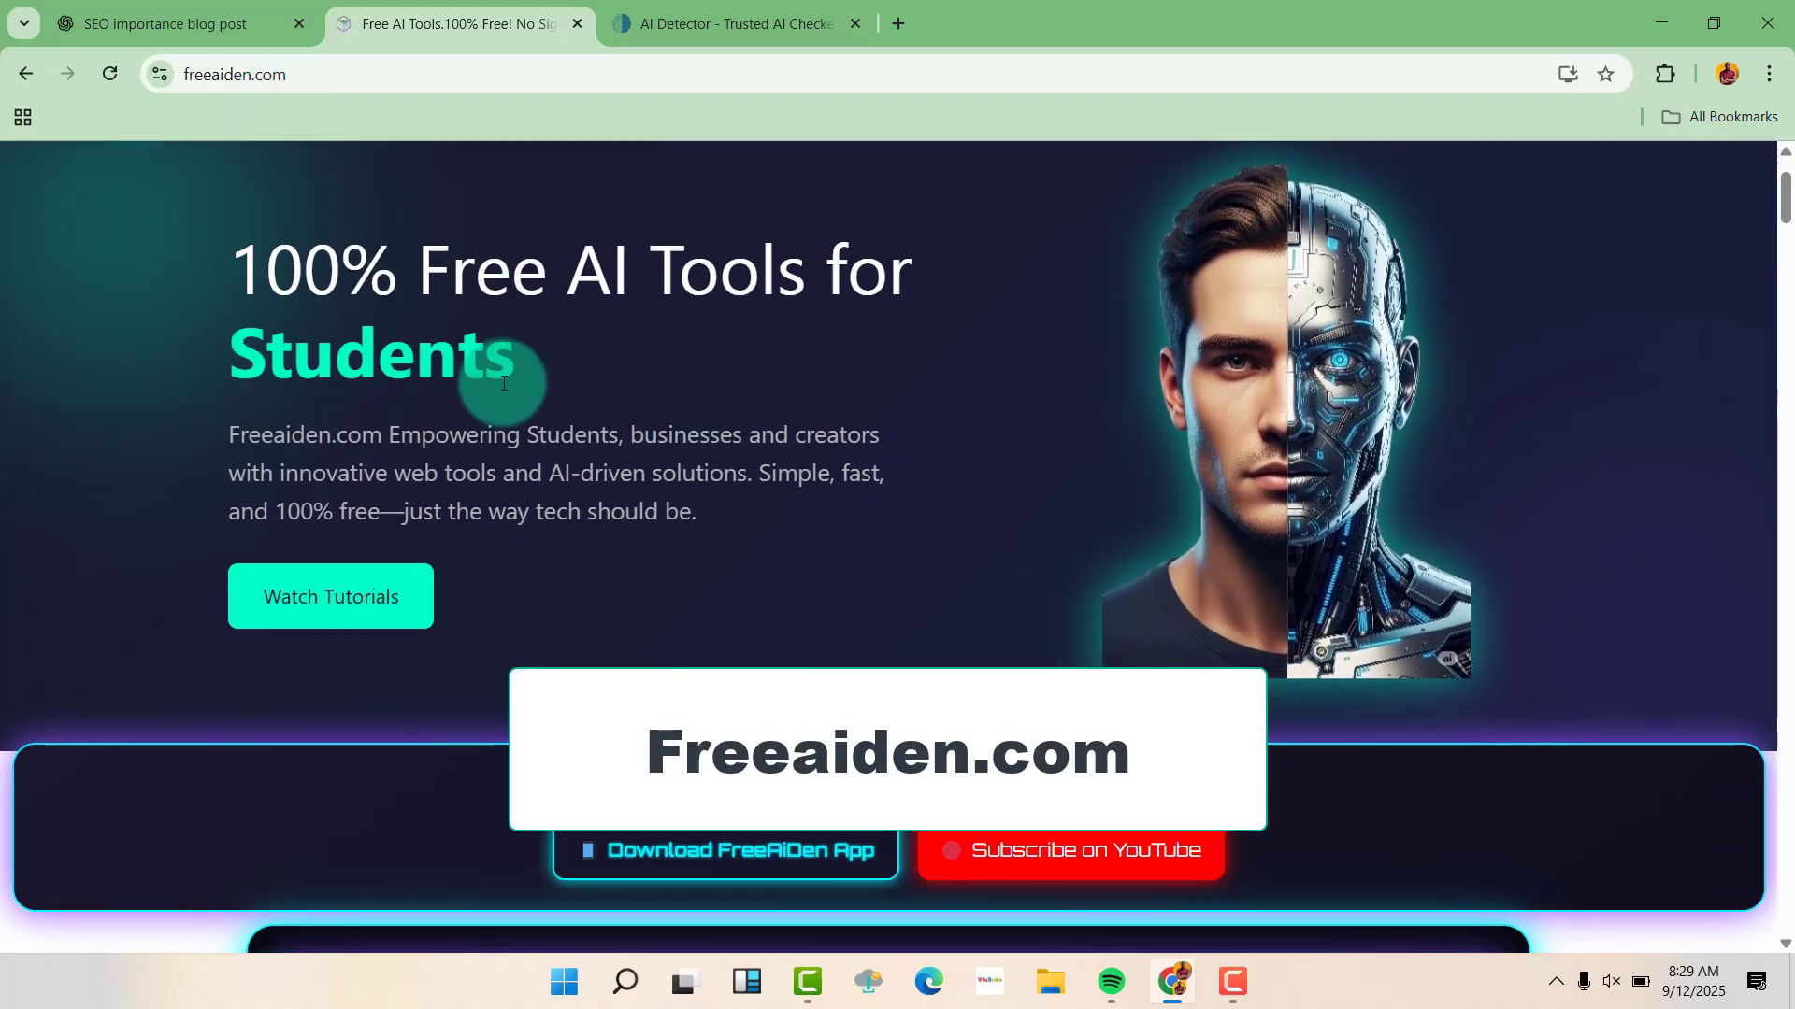
pyautogui.scroll(-10, 503, 381)
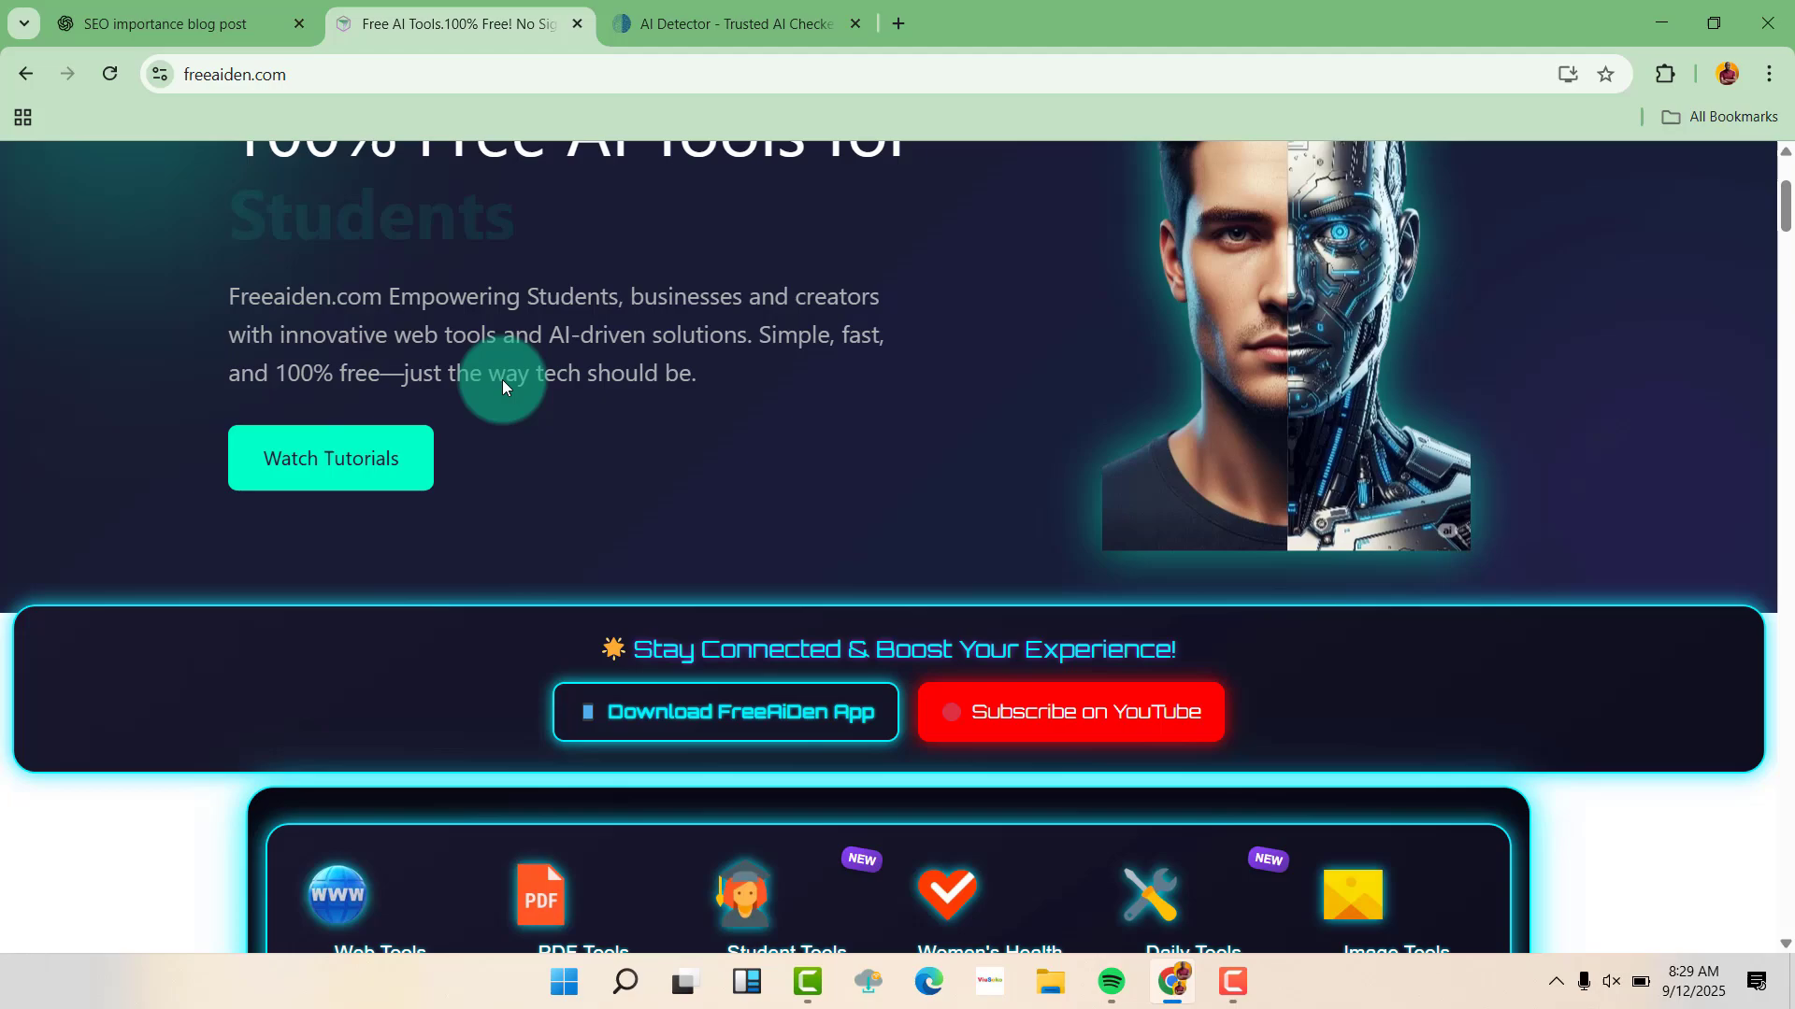
pyautogui.scroll(-2, 502, 384)
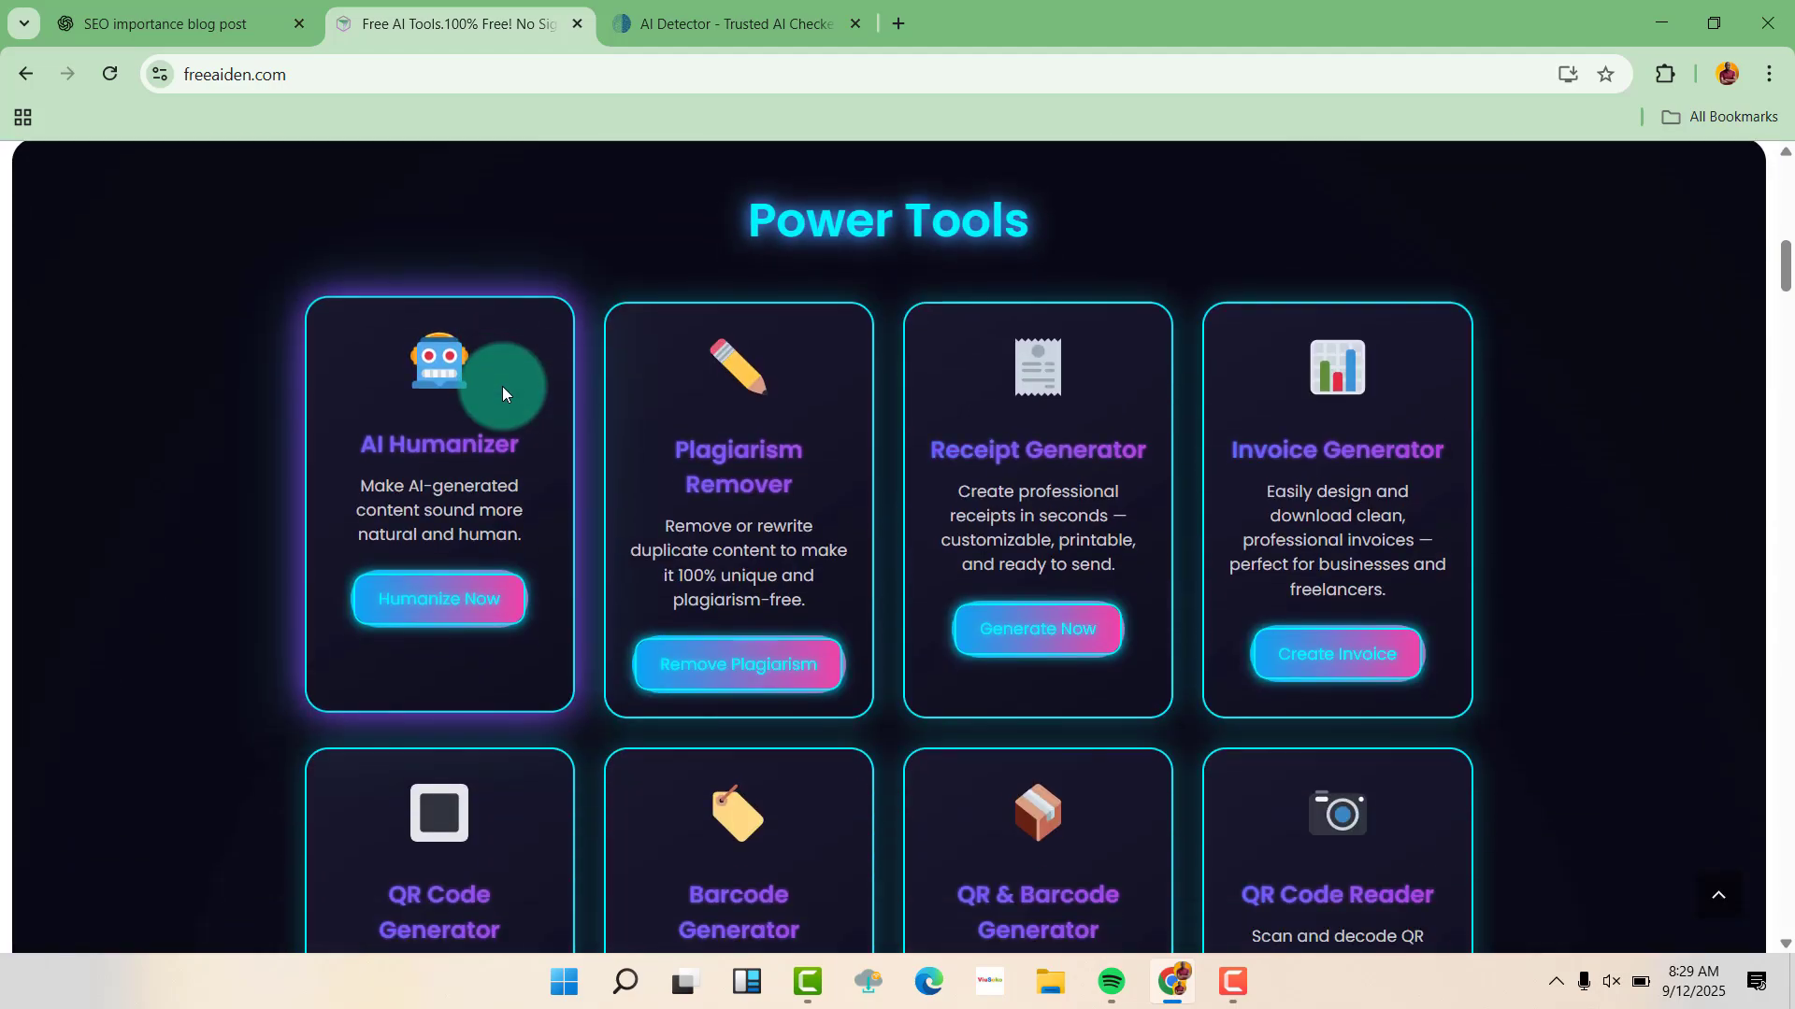
pyautogui.scroll(-10, 409, 451)
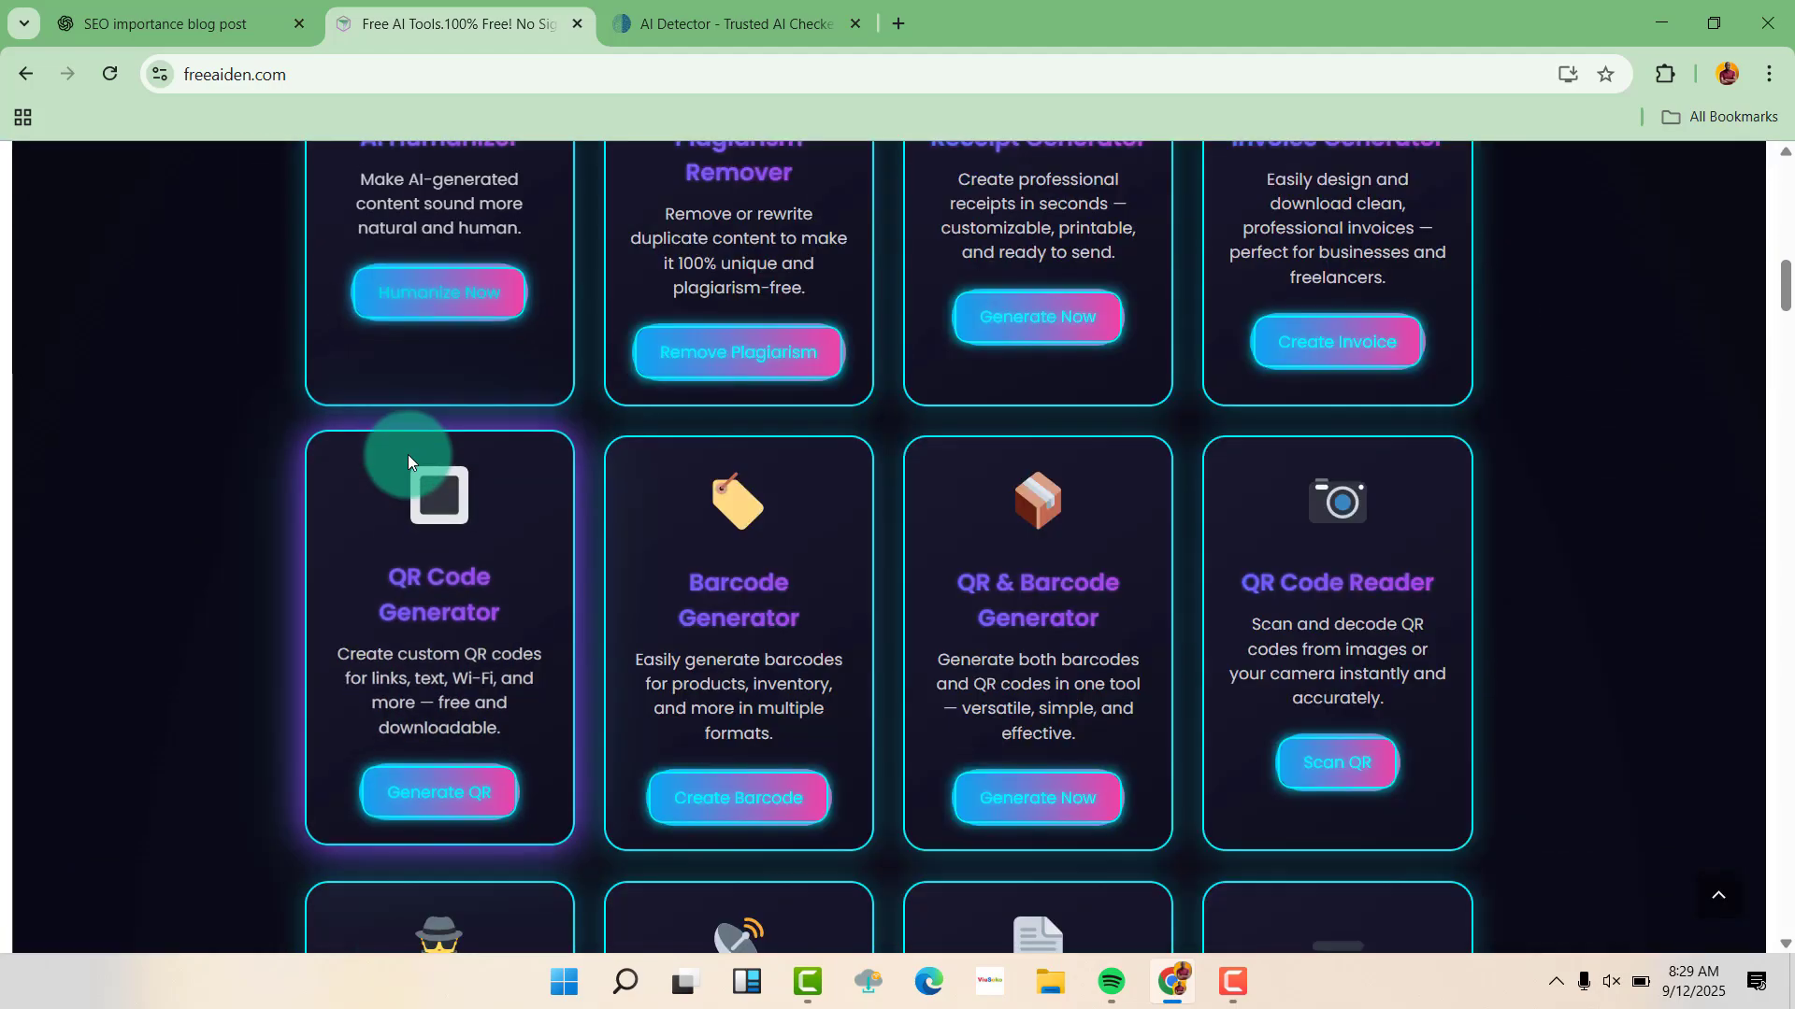
pyautogui.scroll(-2, 504, 486)
pyautogui.scroll(2, 484, 462)
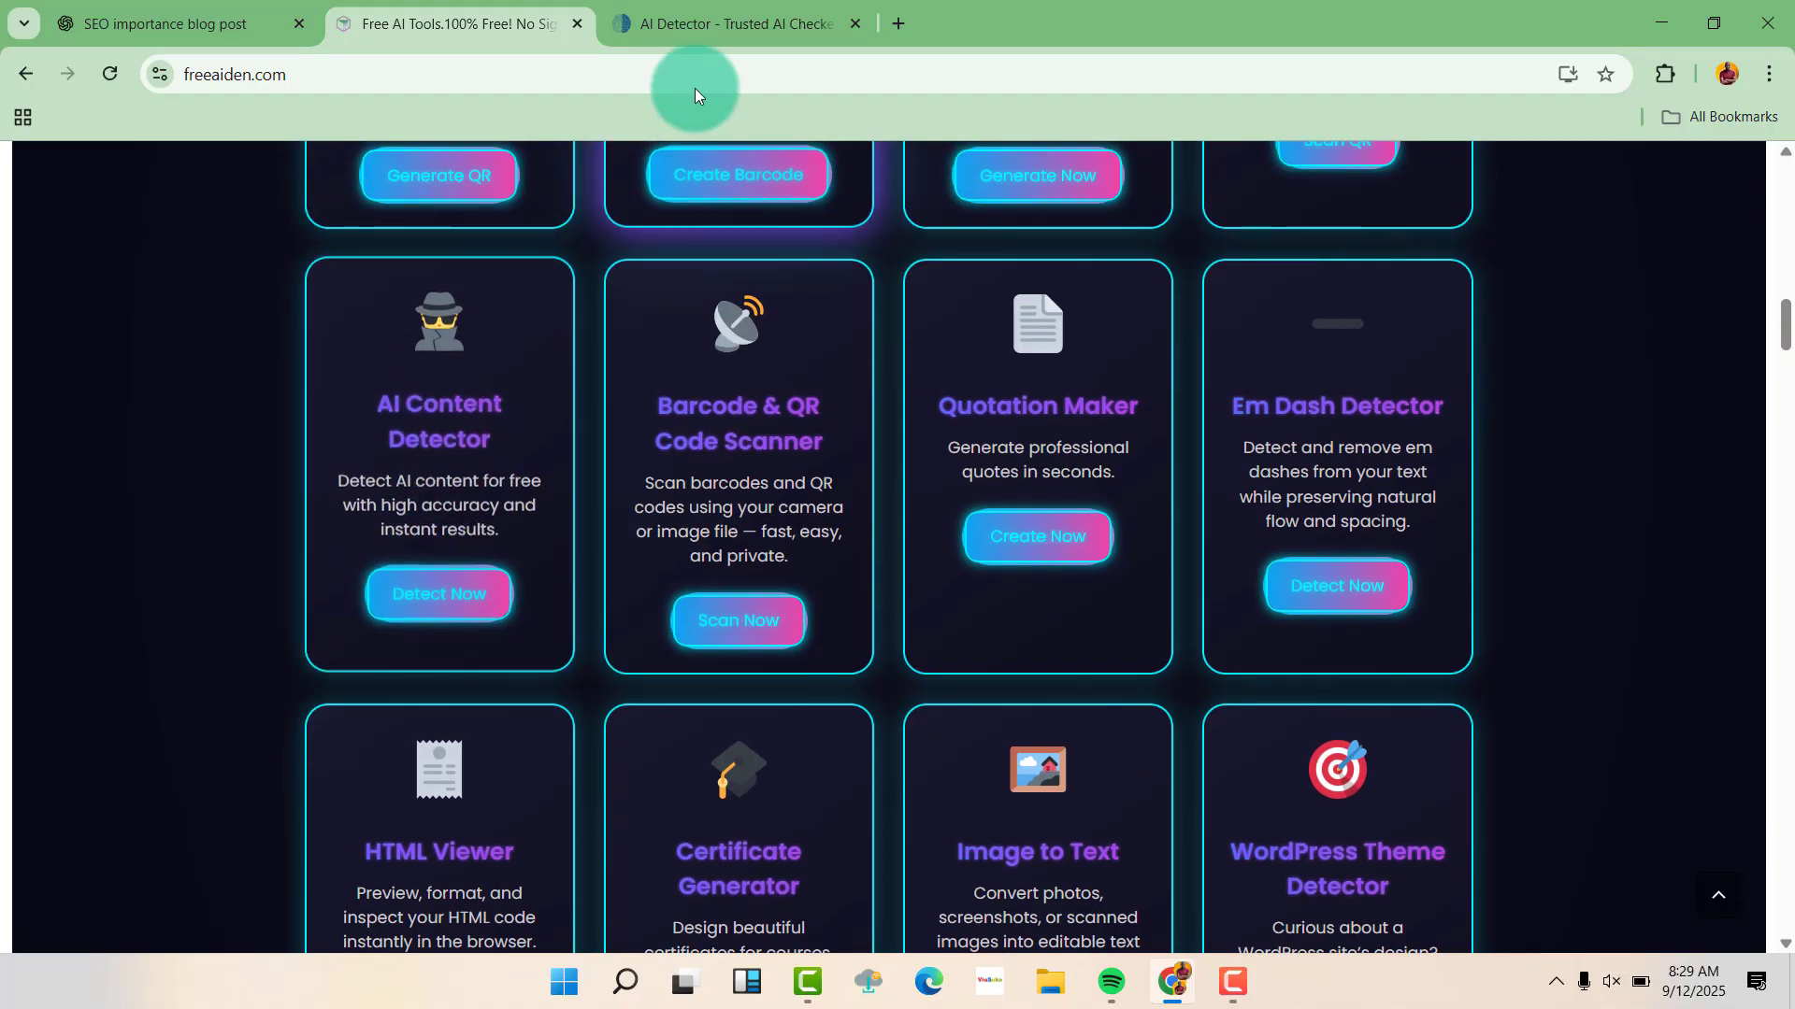
pyautogui.click(682, 21)
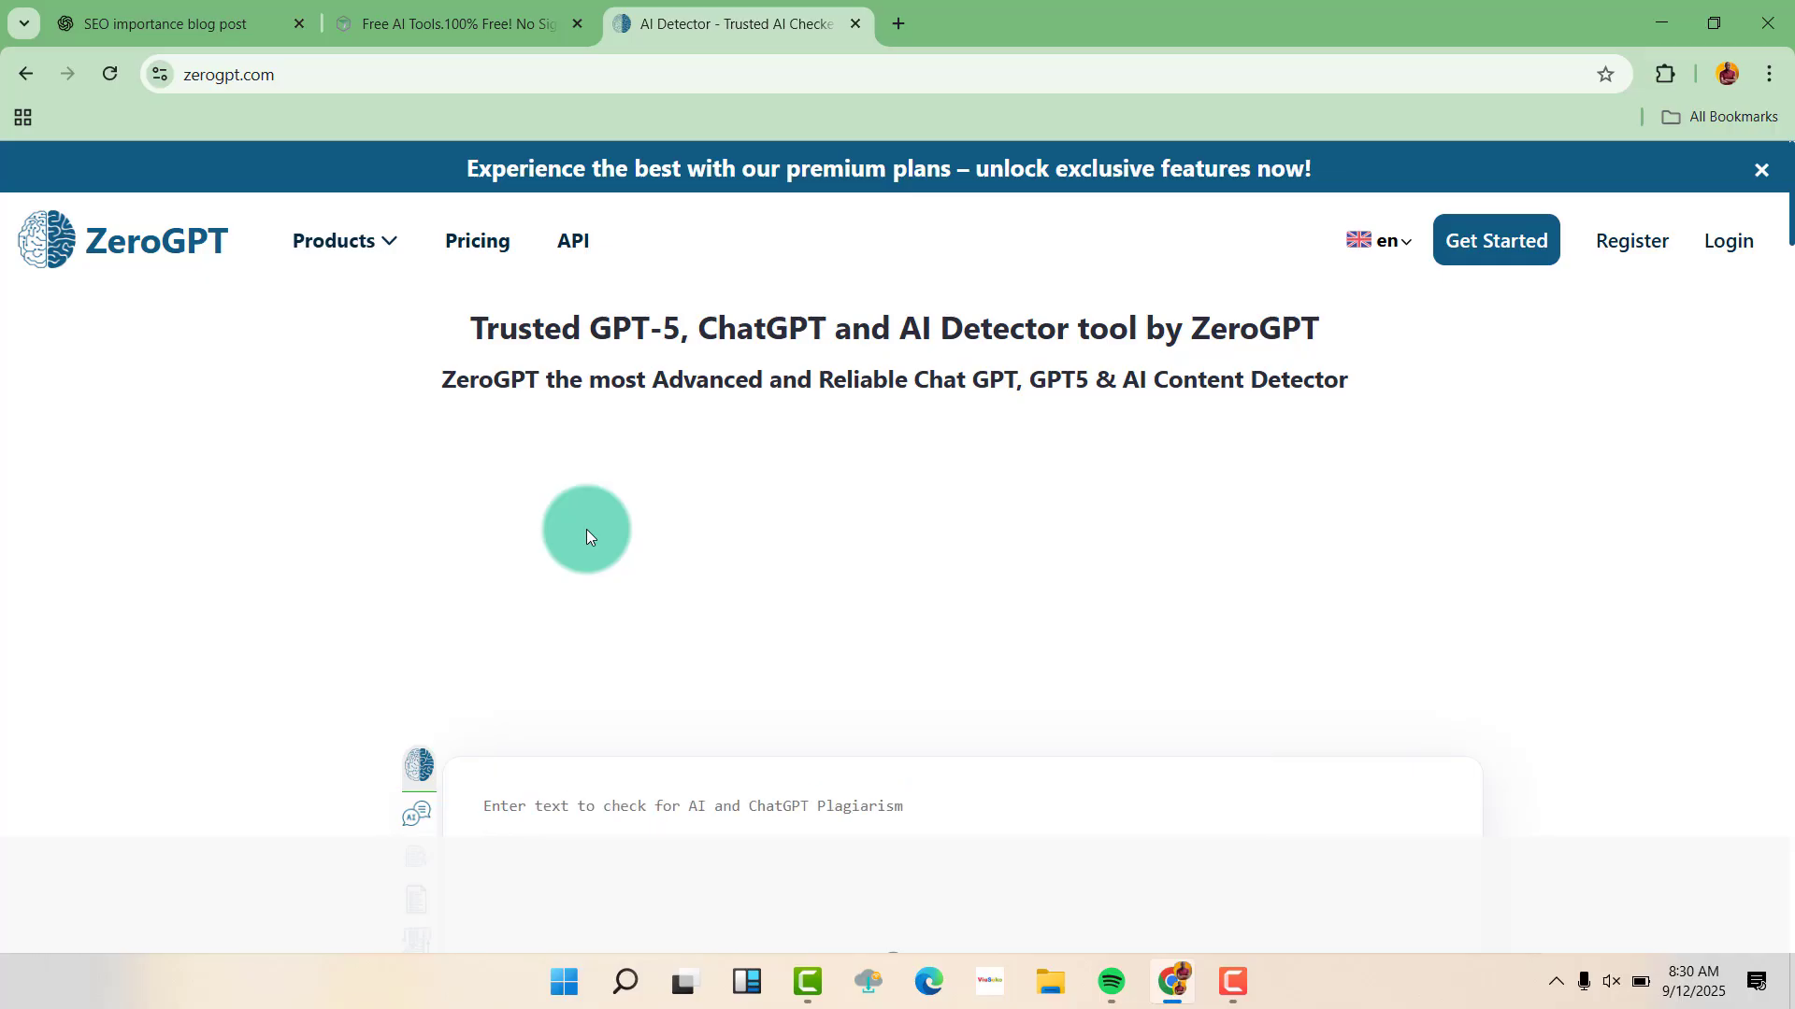
# Step: Paste the copied SEO blog text into ZeroGPT's text box
pyautogui.scroll(-3, 541, 441)
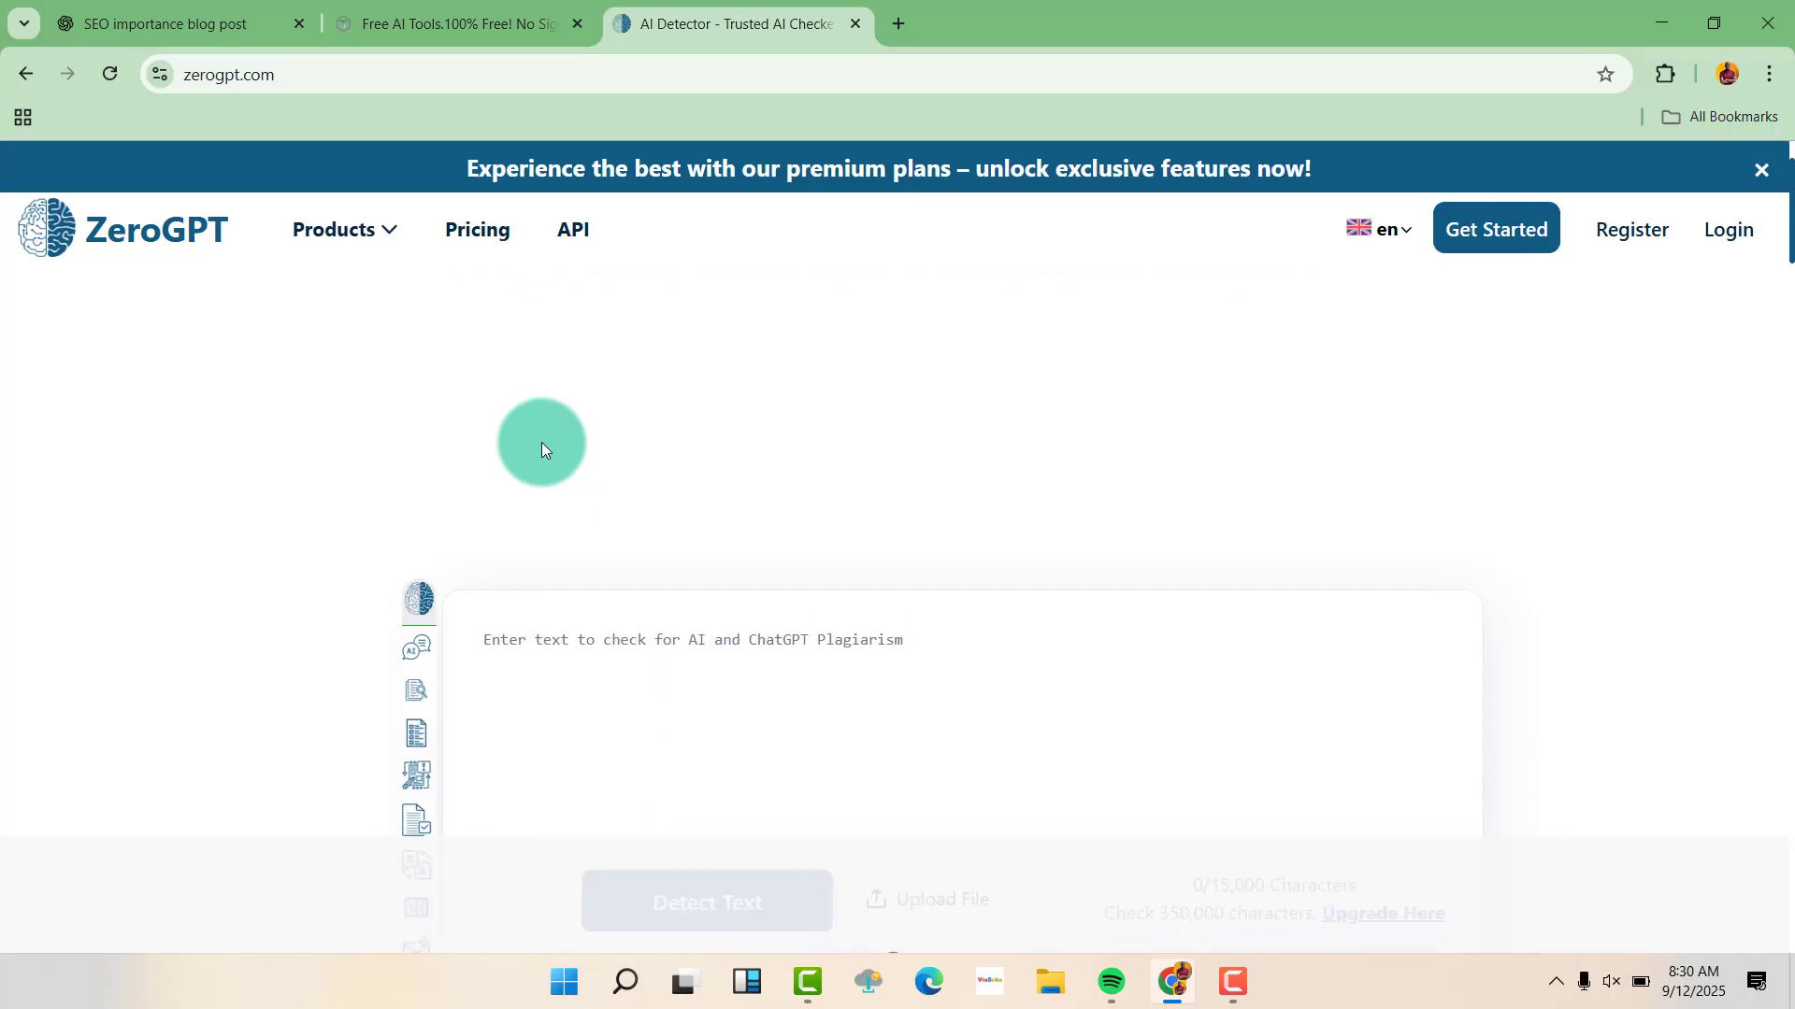
pyautogui.click(537, 505)
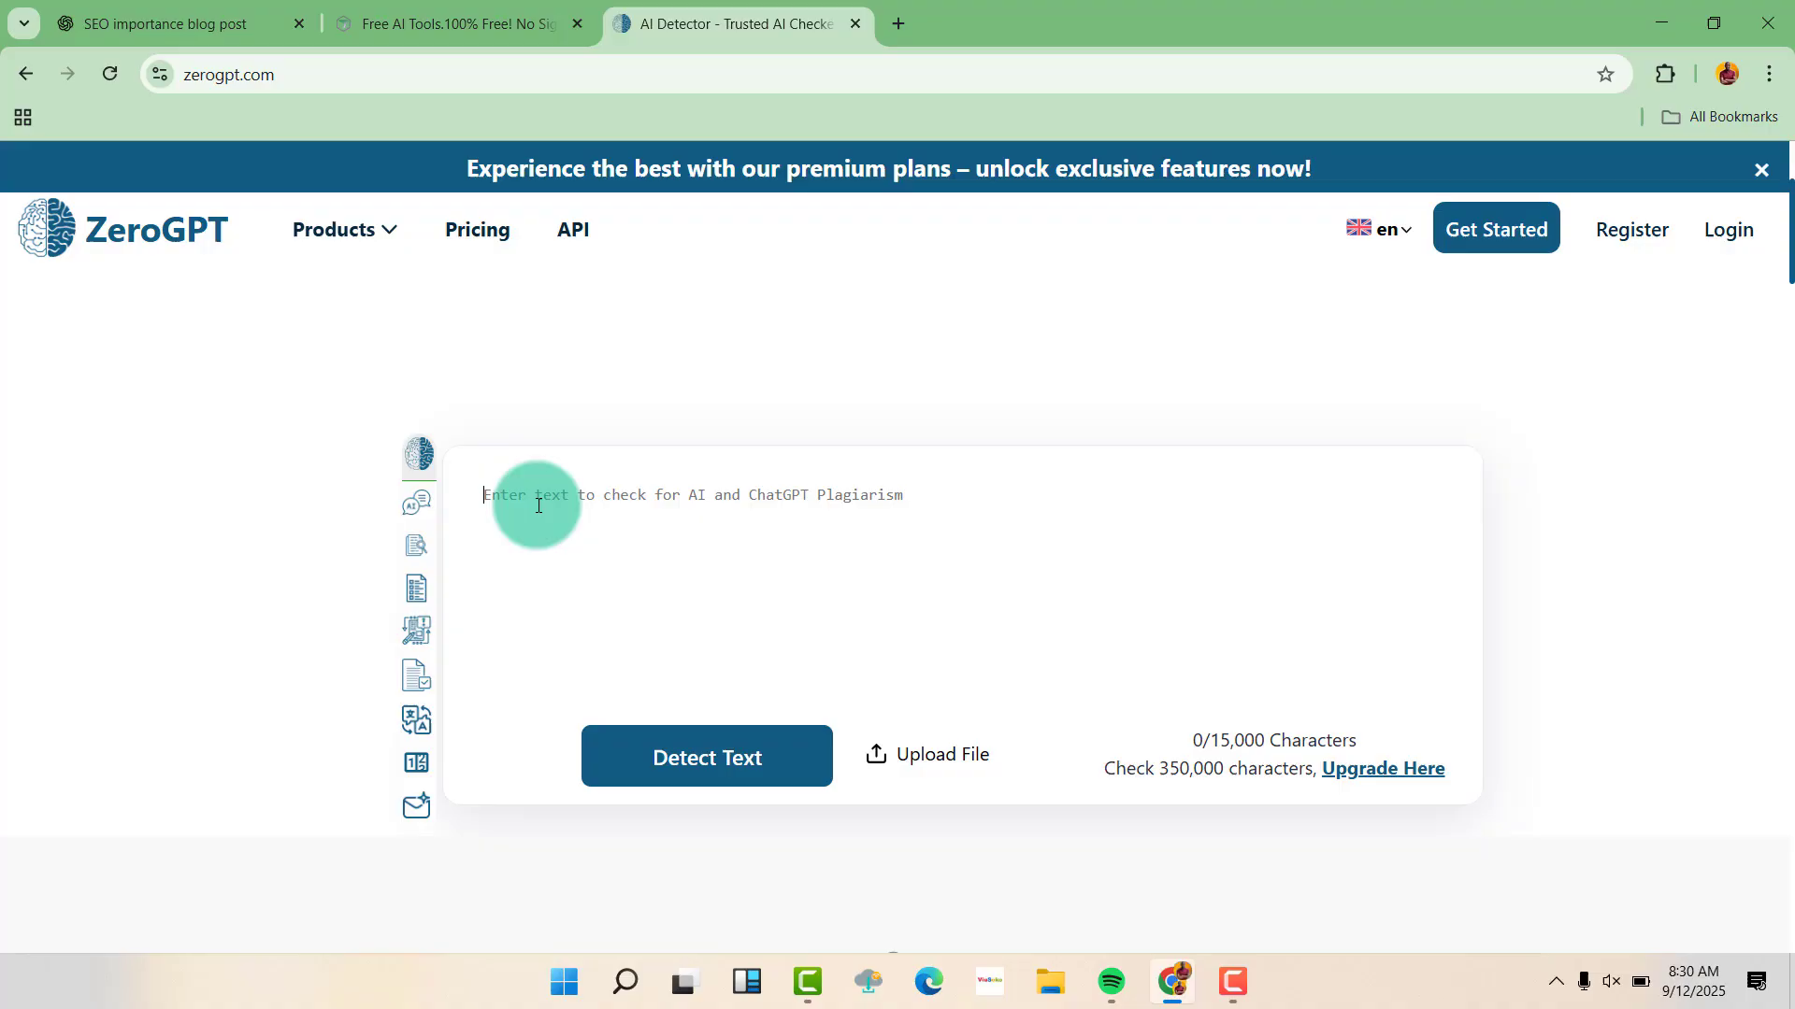
pyautogui.rightClick(538, 506)
pyautogui.click(626, 632)
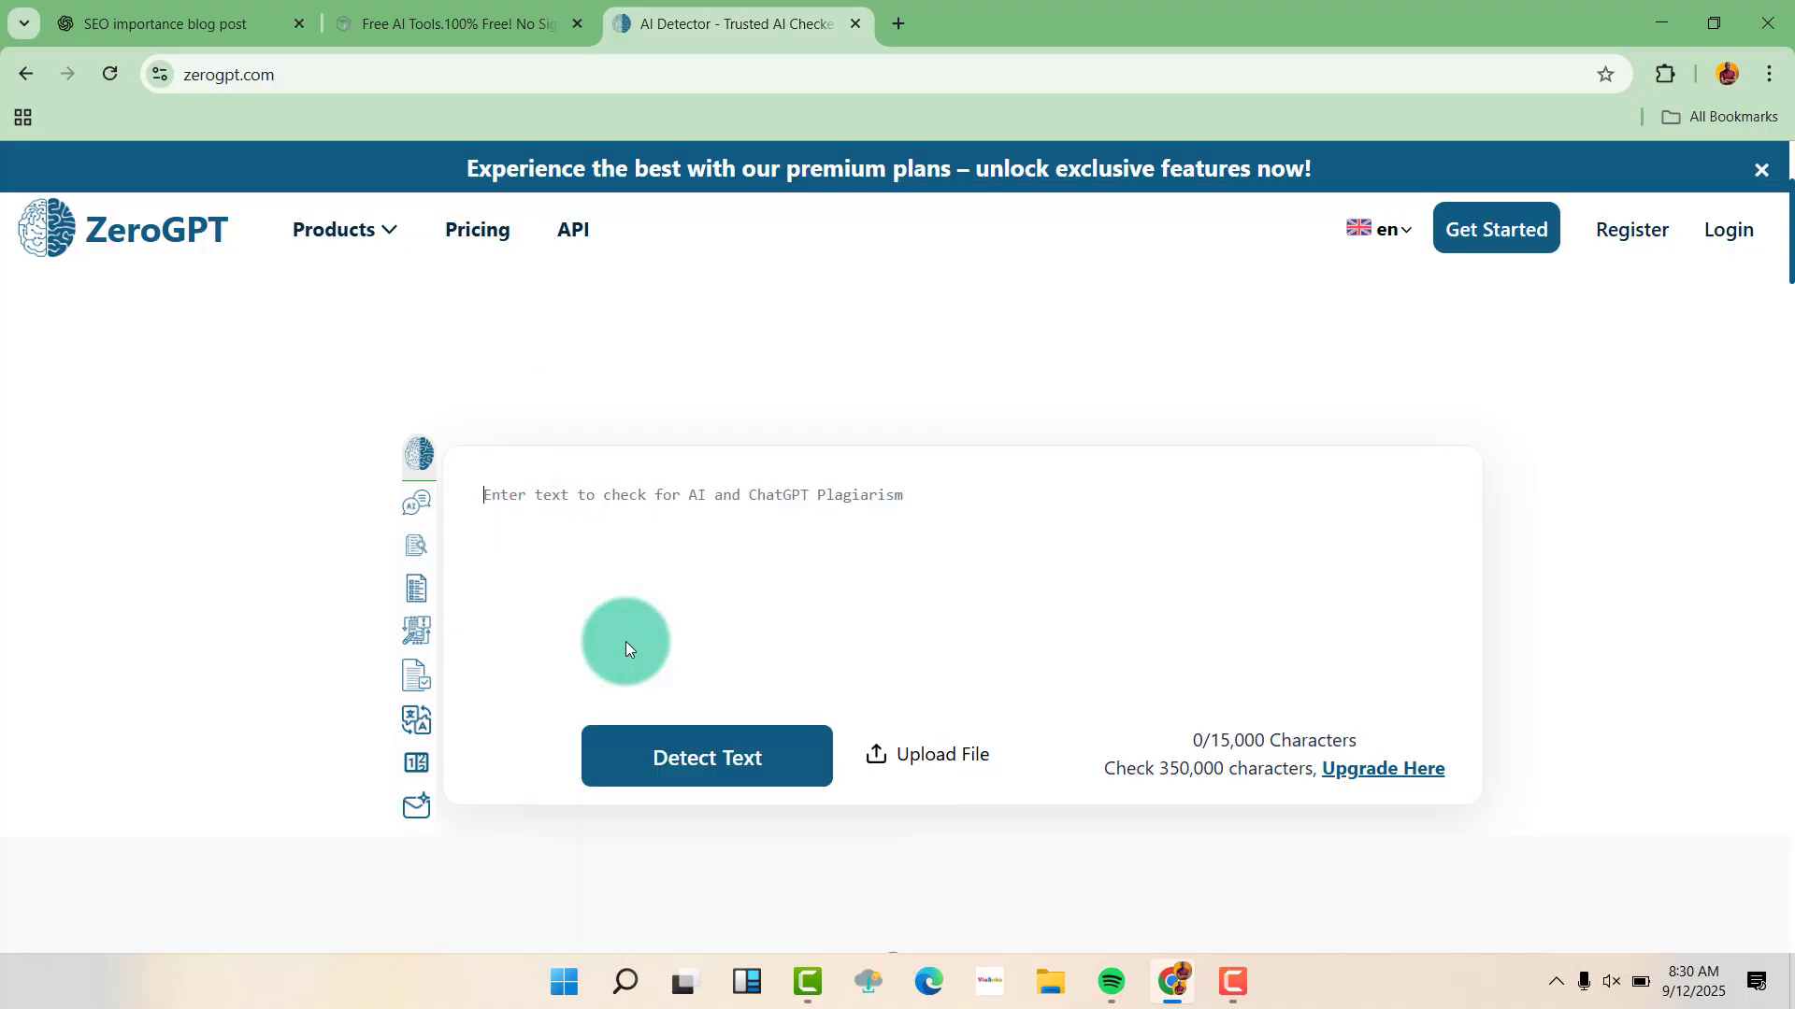
# Step: Run ZeroGPT detection on the blog text, which scores it 100% AI GPT
pyautogui.click(717, 754)
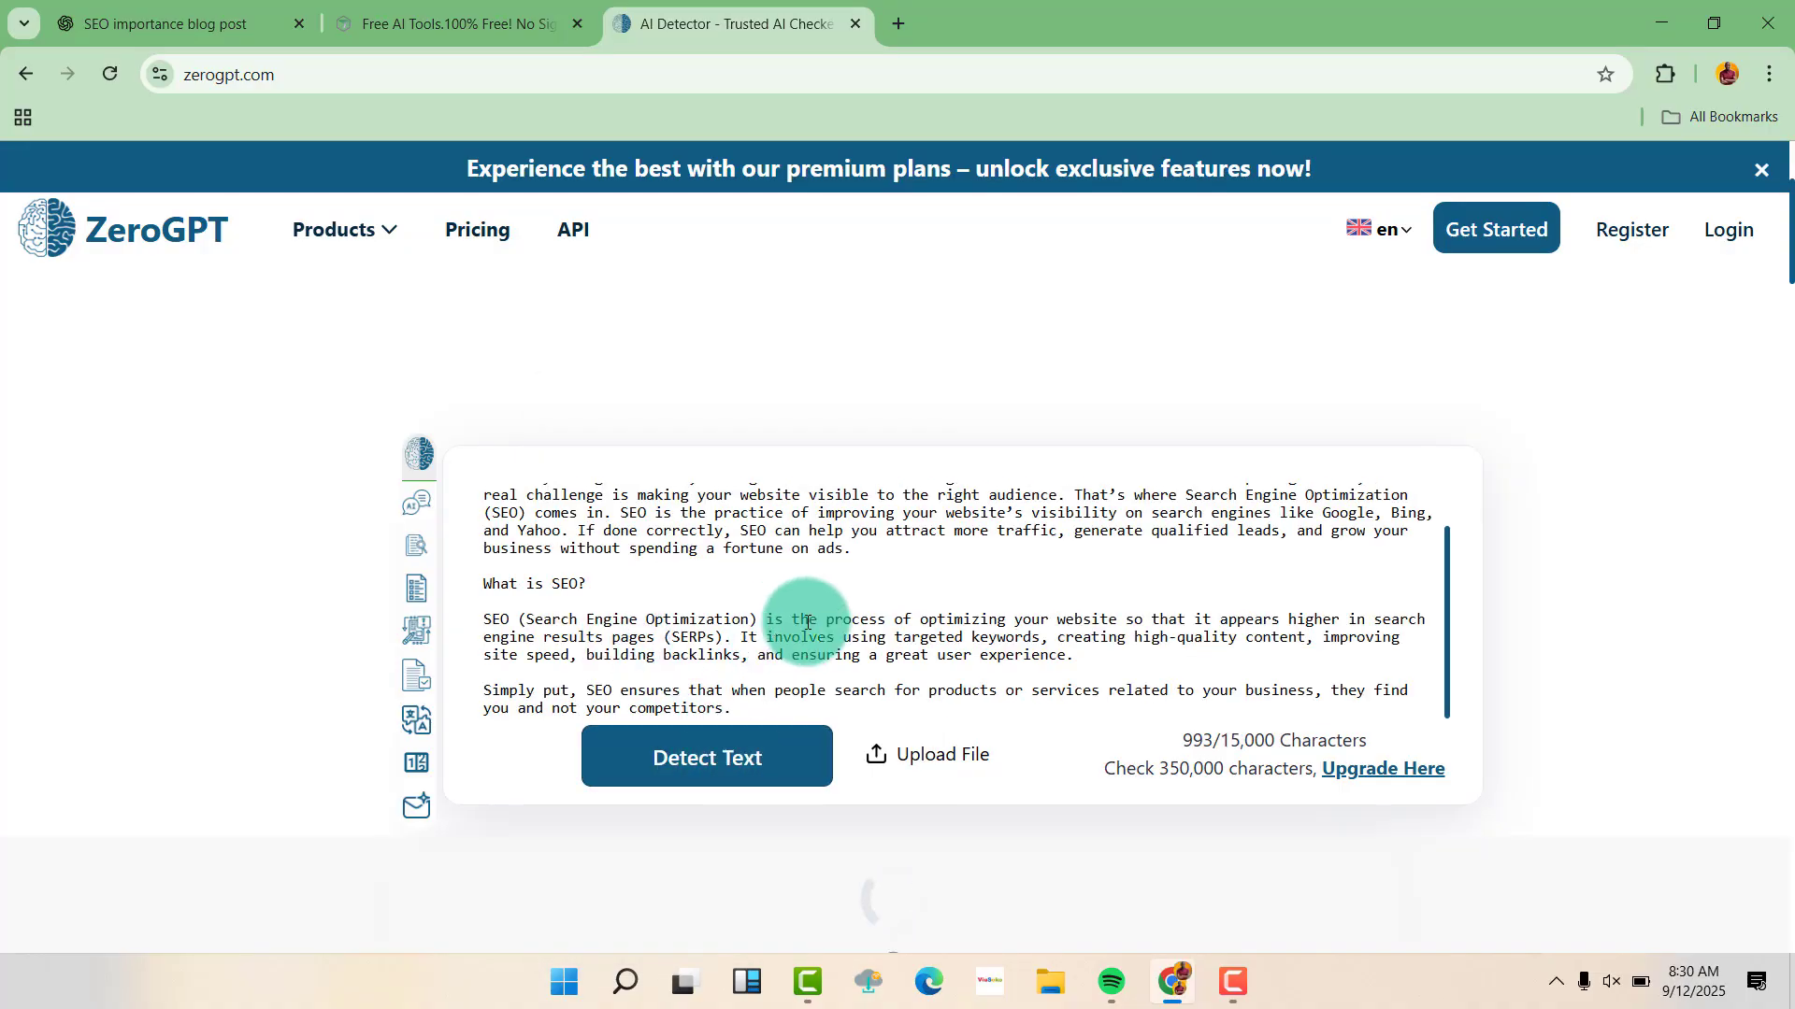
pyautogui.scroll(-2, 1018, 688)
pyautogui.scroll(-2, 990, 632)
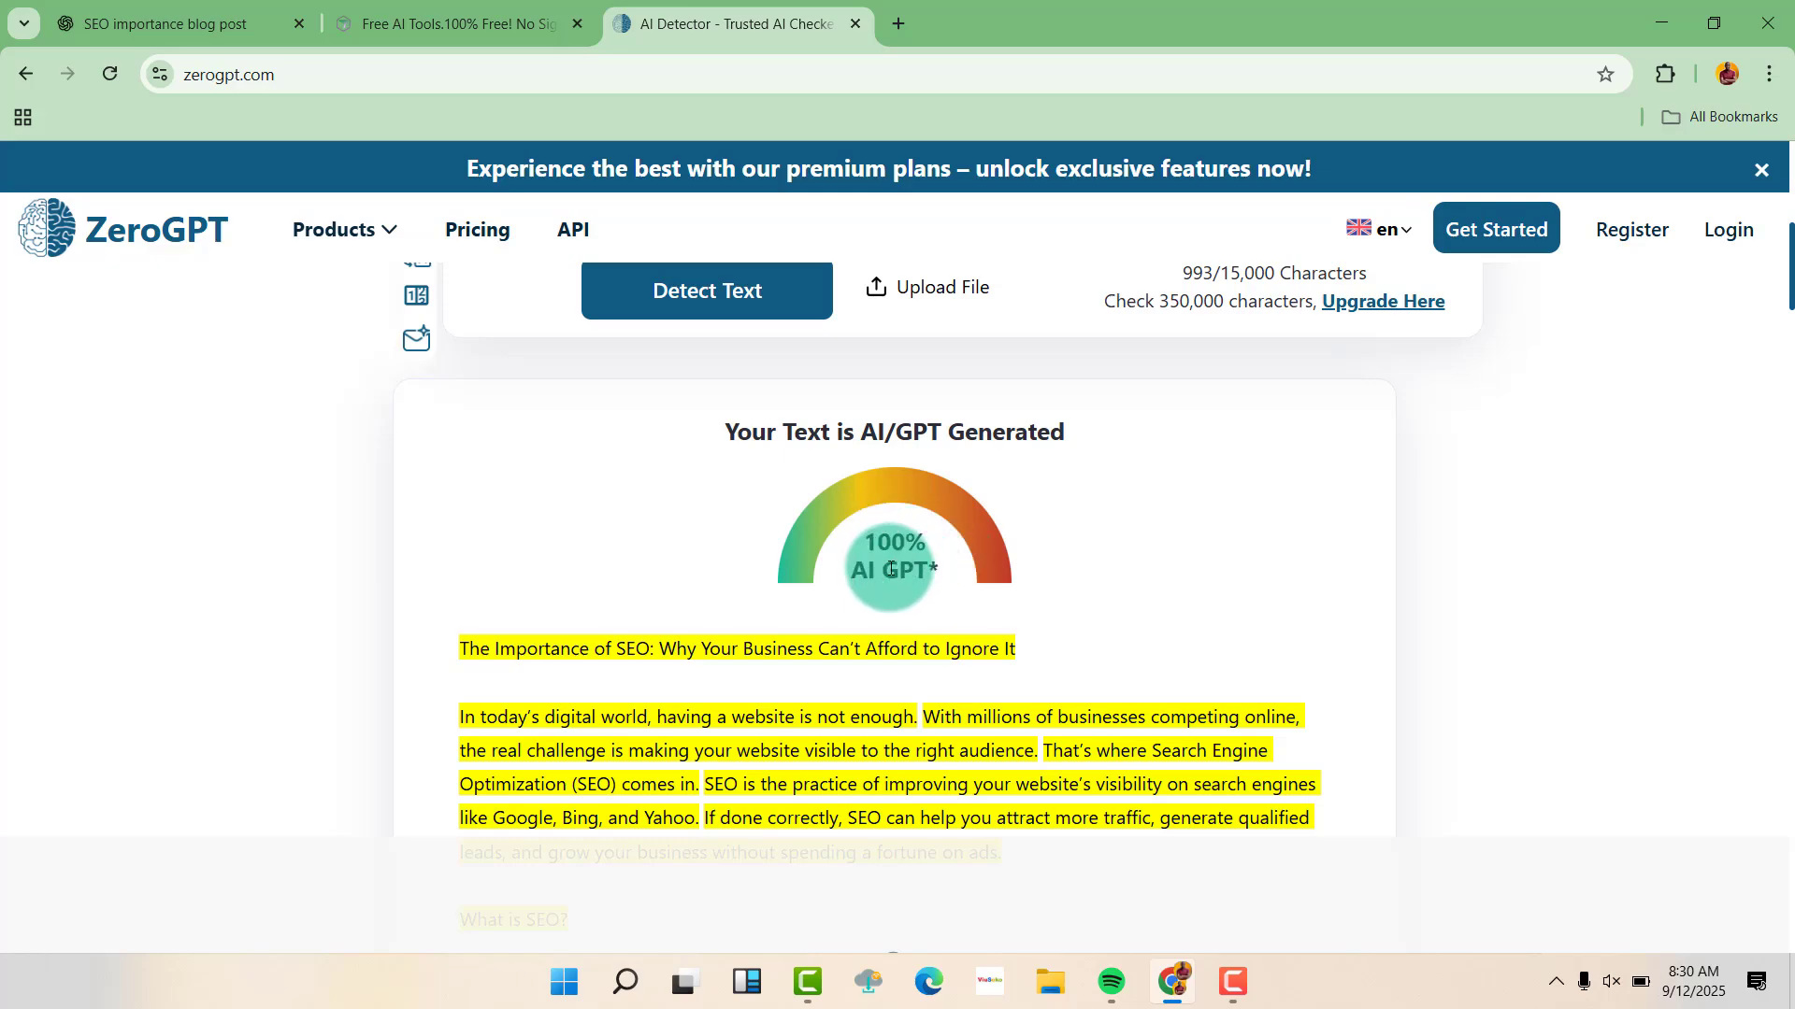
pyautogui.click(437, 23)
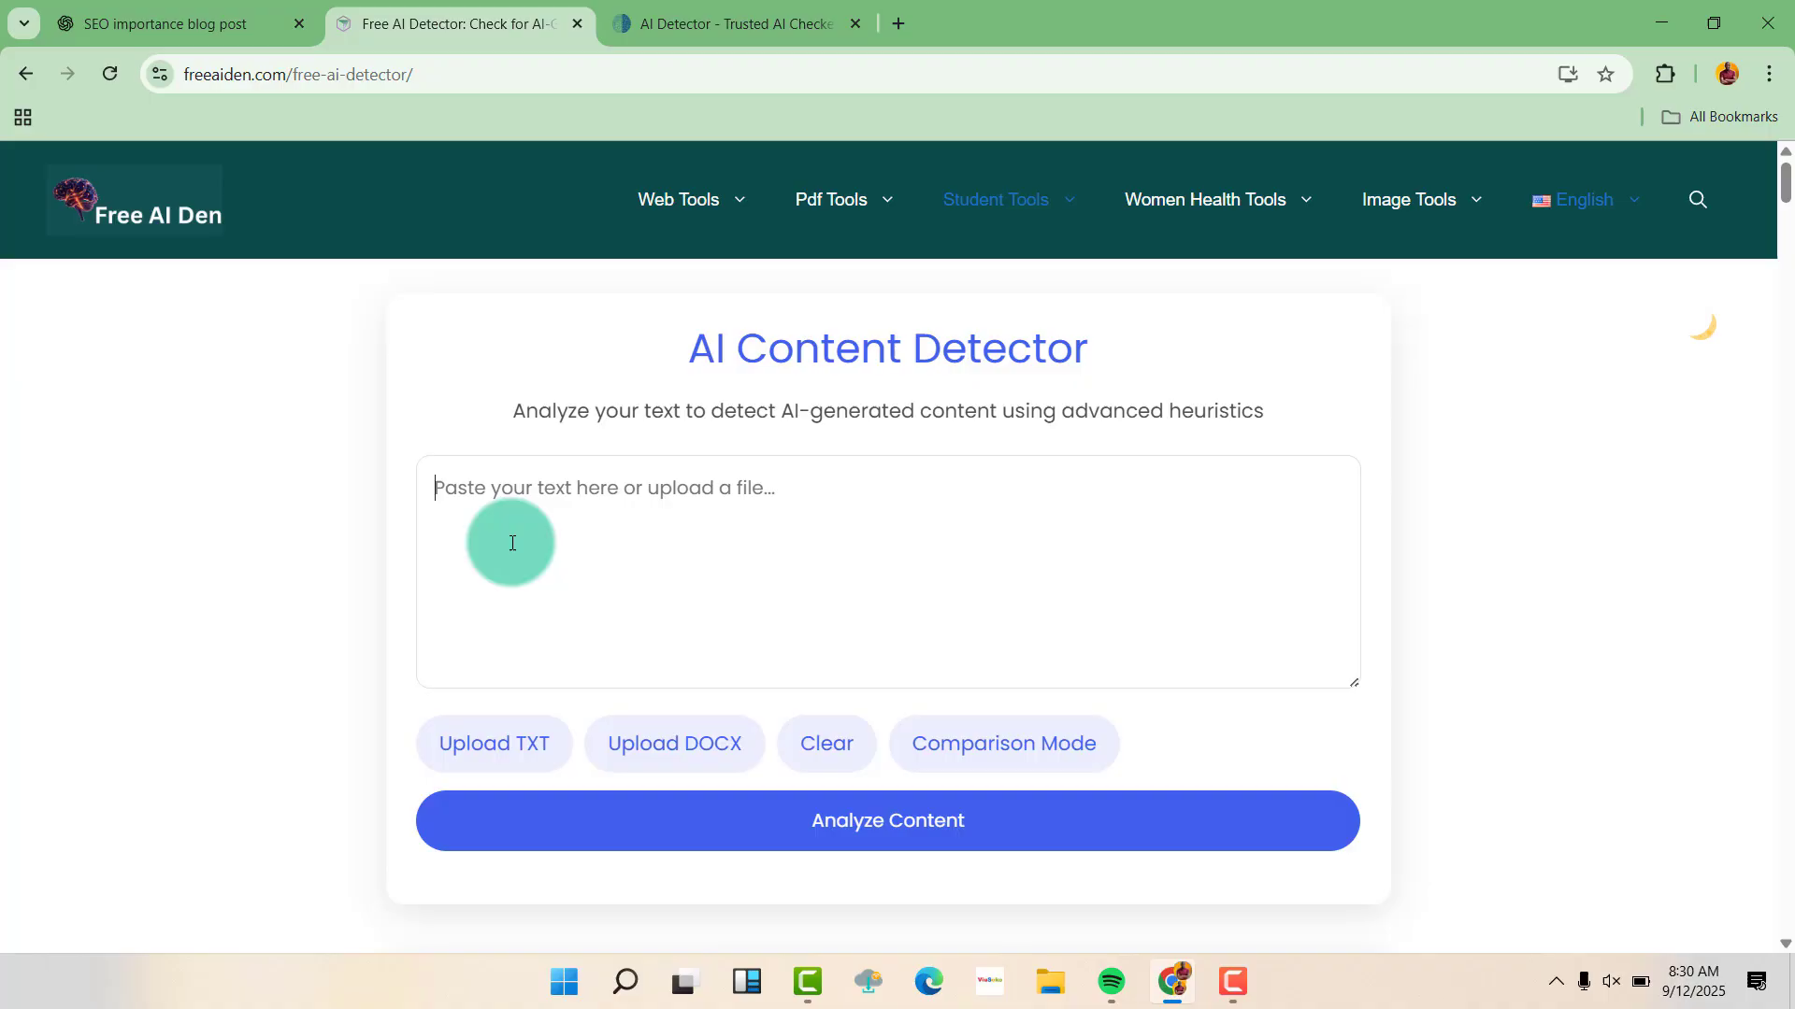
# Step: Paste the SEO blog text into Free AI Den's AI Content Detector and analyze it
pyautogui.click(511, 543)
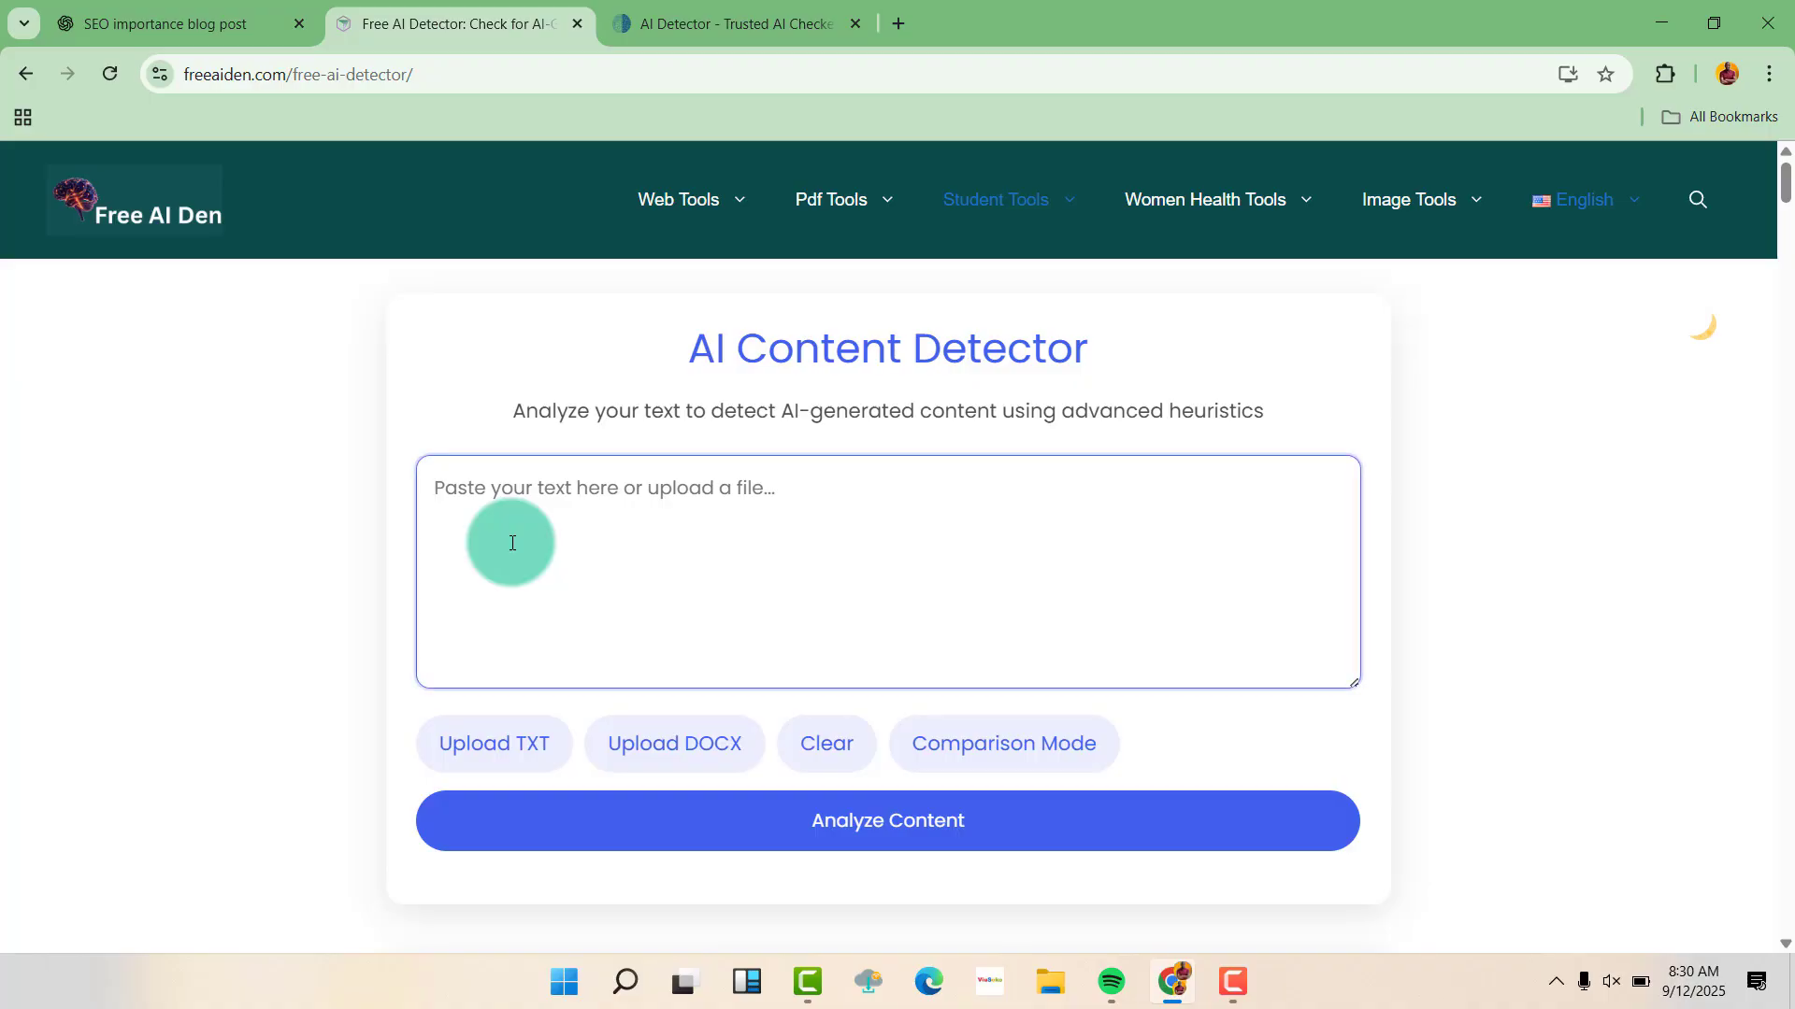
pyautogui.hotkey('ctrl', 'v')
pyautogui.scroll(-2, 830, 770)
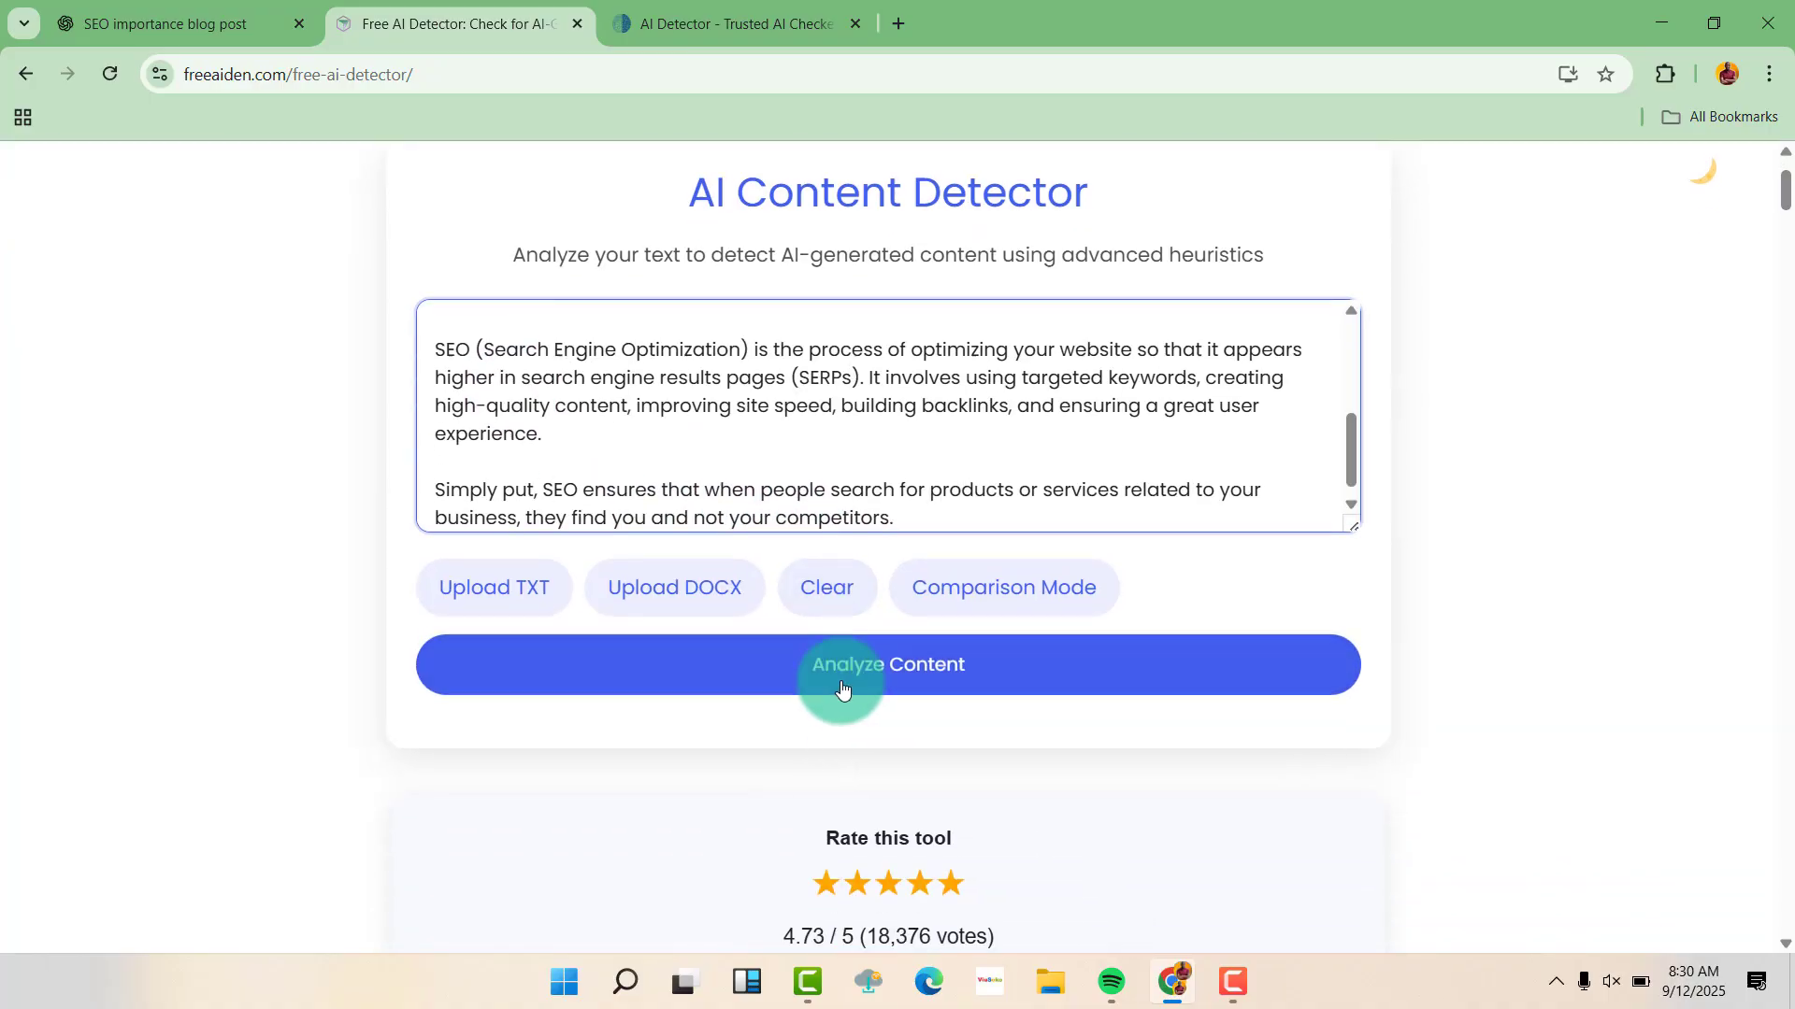
pyautogui.click(841, 689)
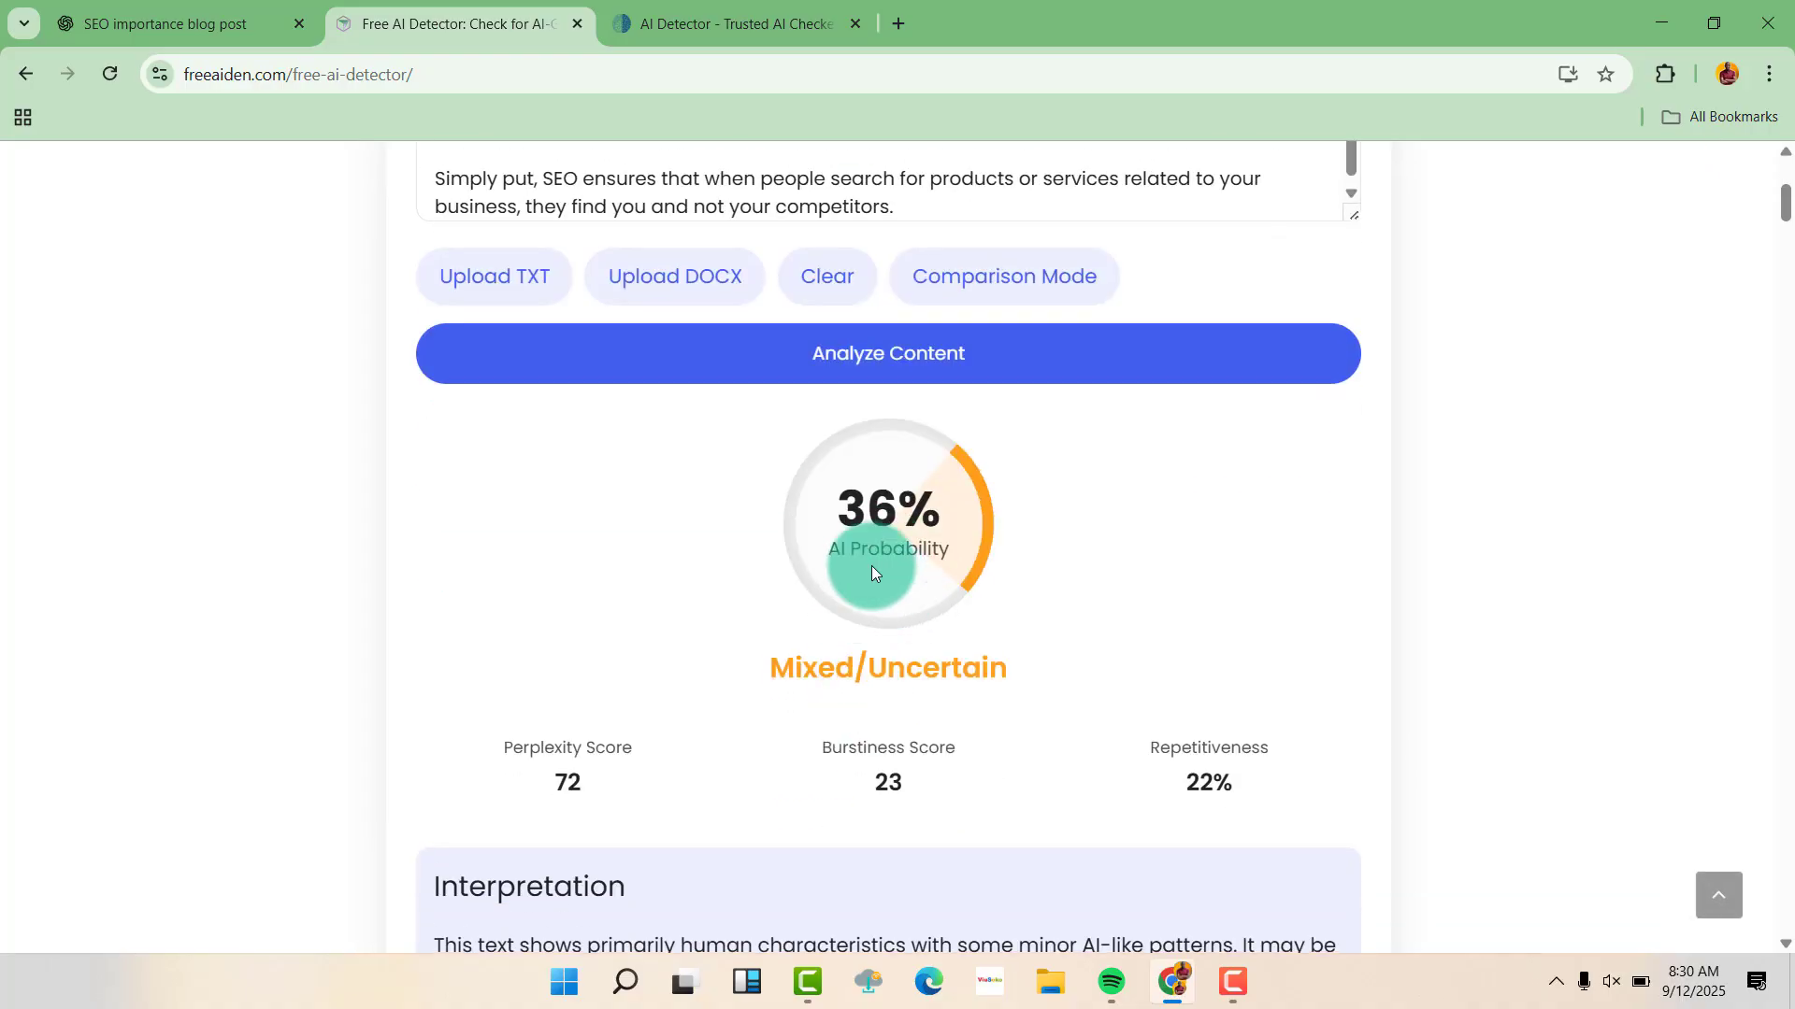
# Step: Review the 36% AI, Mixed/Uncertain result (perplexity 72, burstiness 23) and re-analyze
pyautogui.scroll(-2, 916, 568)
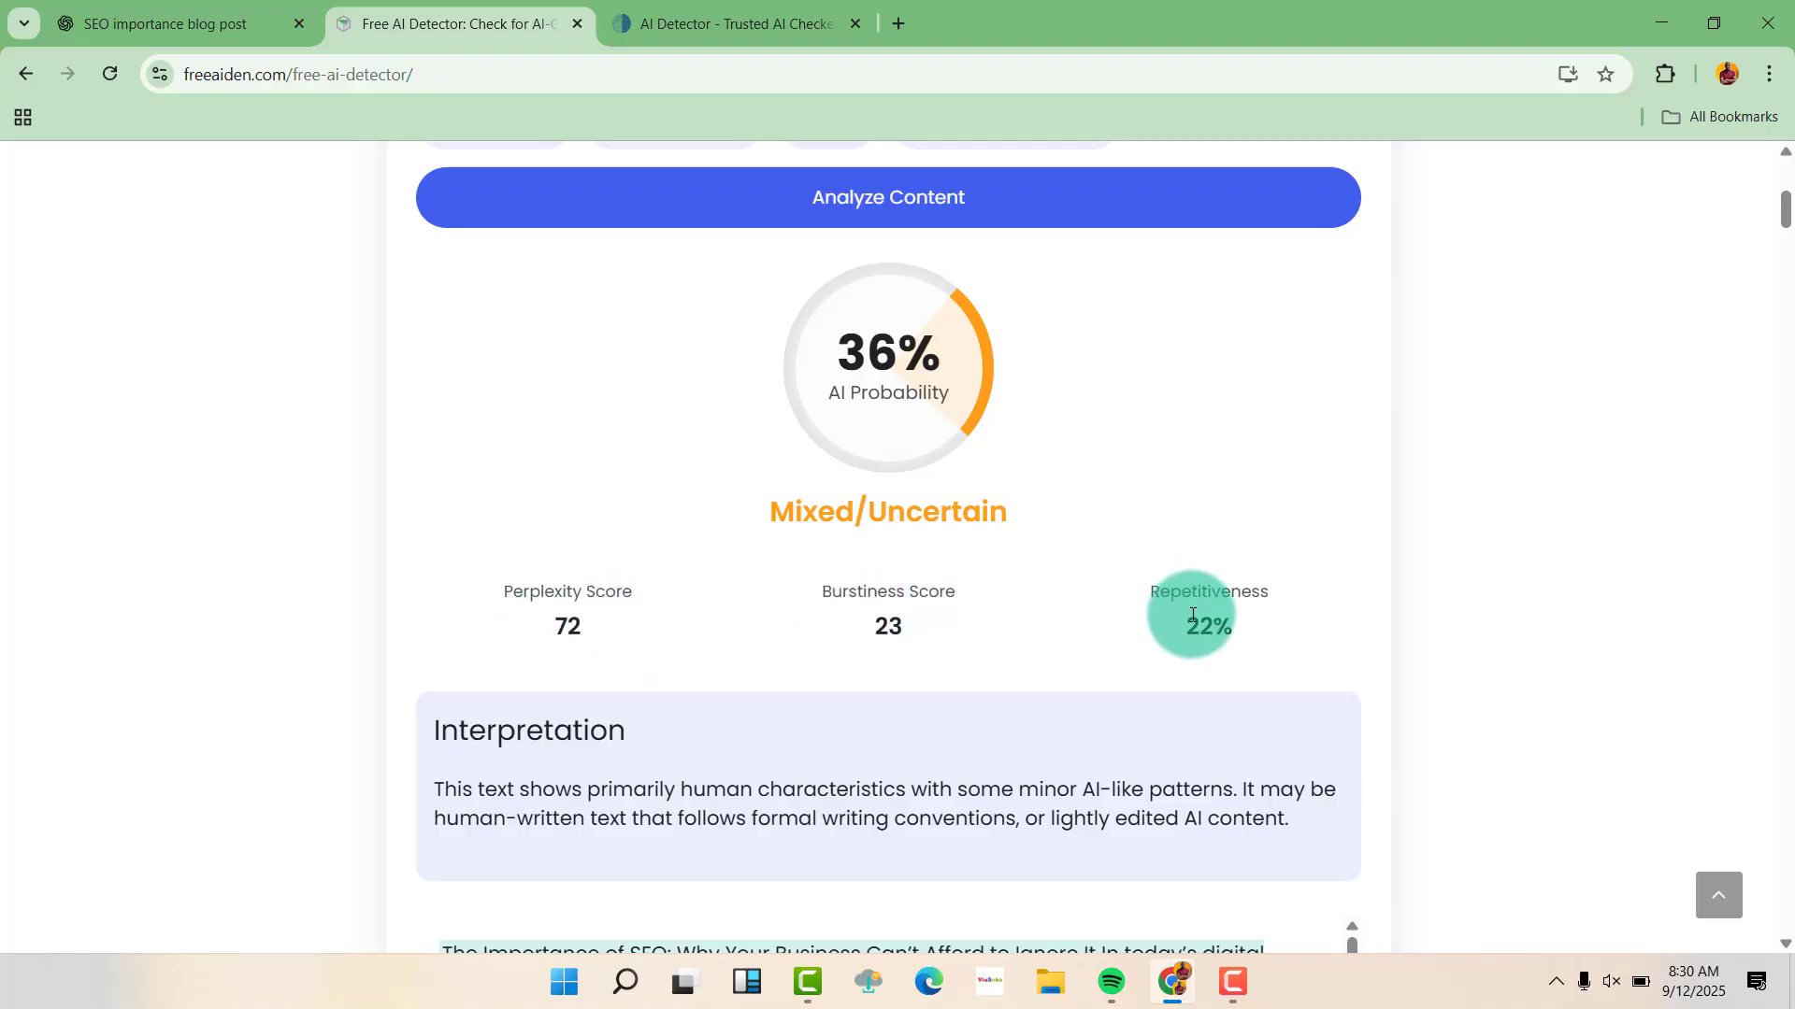
pyautogui.scroll(-5, 935, 593)
pyautogui.scroll(-3, 745, 549)
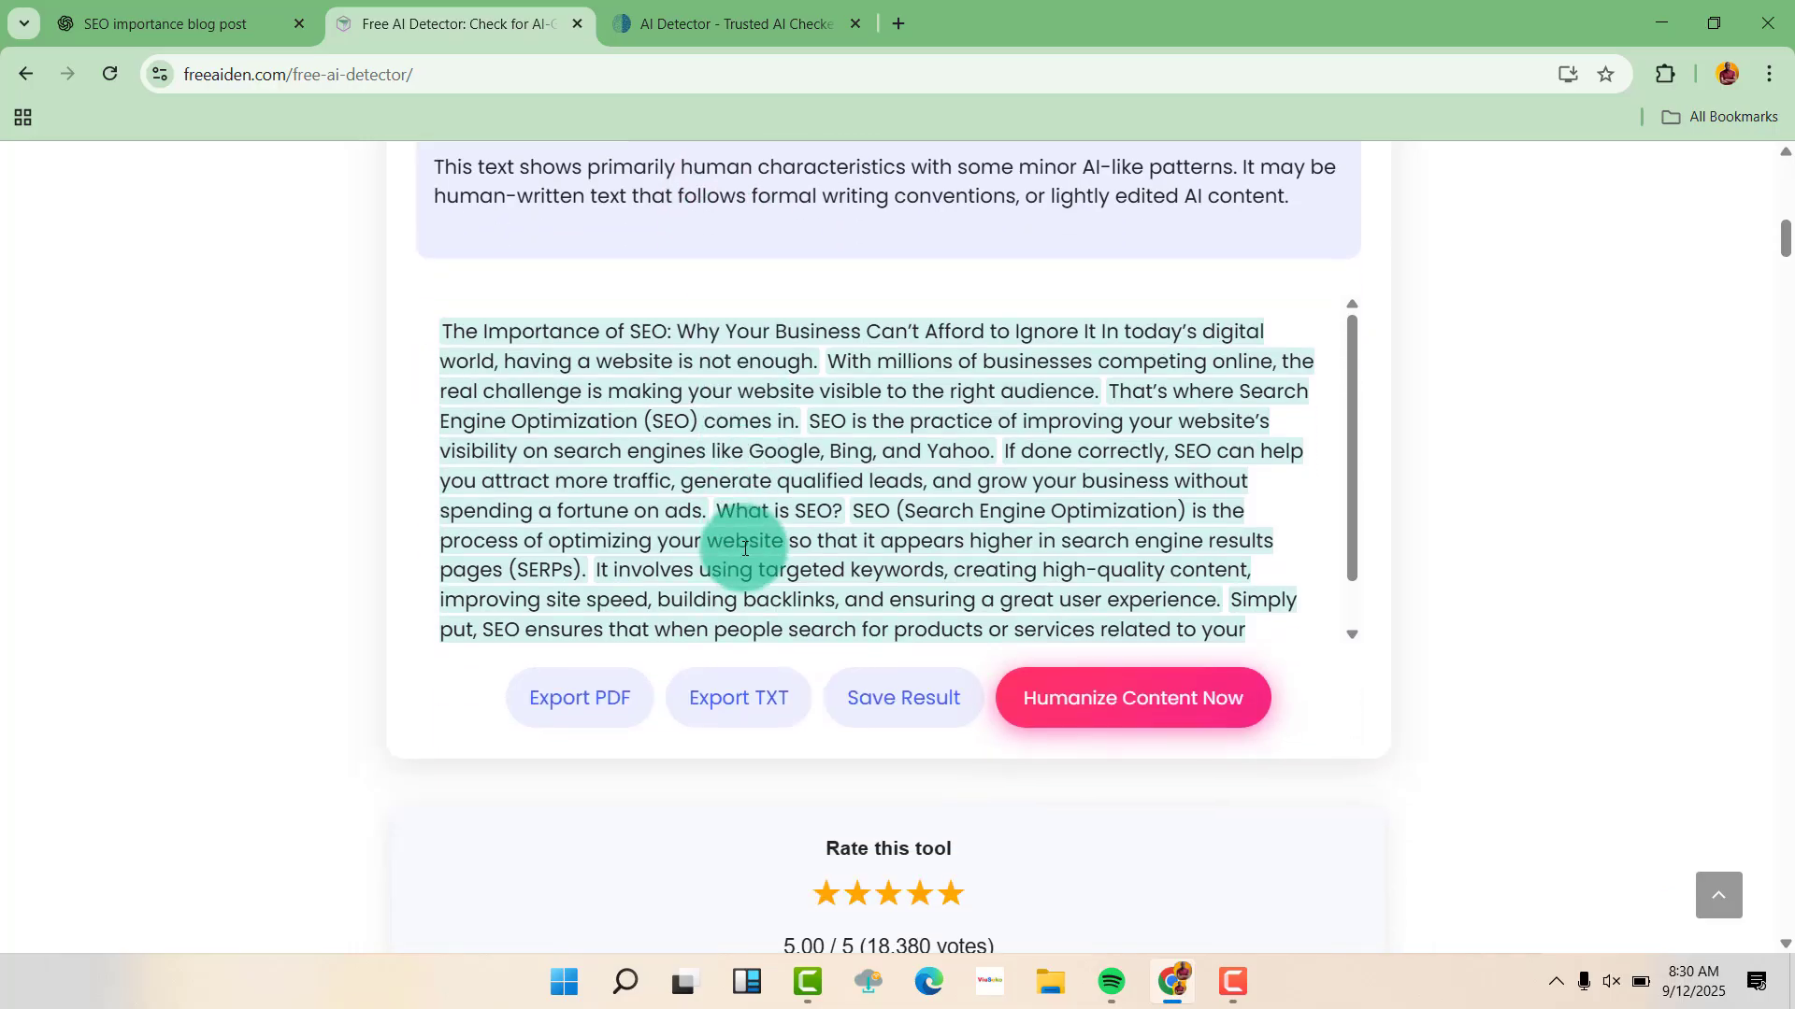
pyautogui.scroll(8, 745, 548)
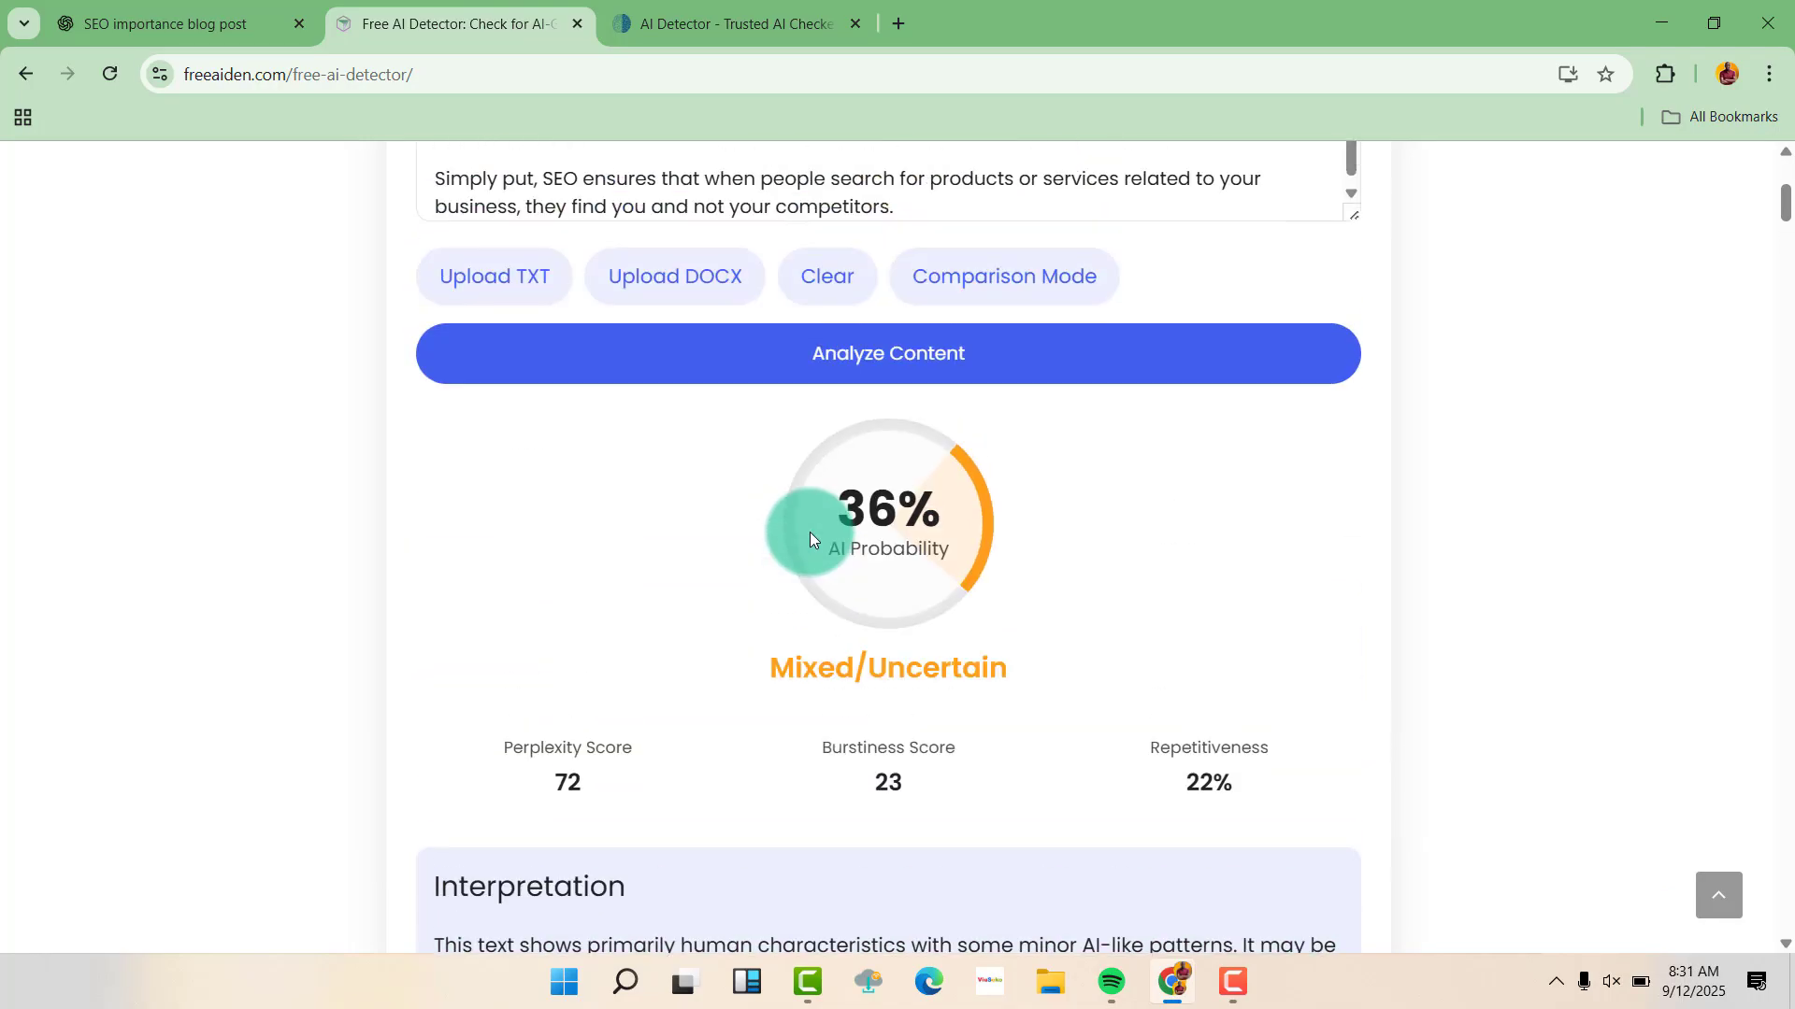
pyautogui.scroll(2, 812, 540)
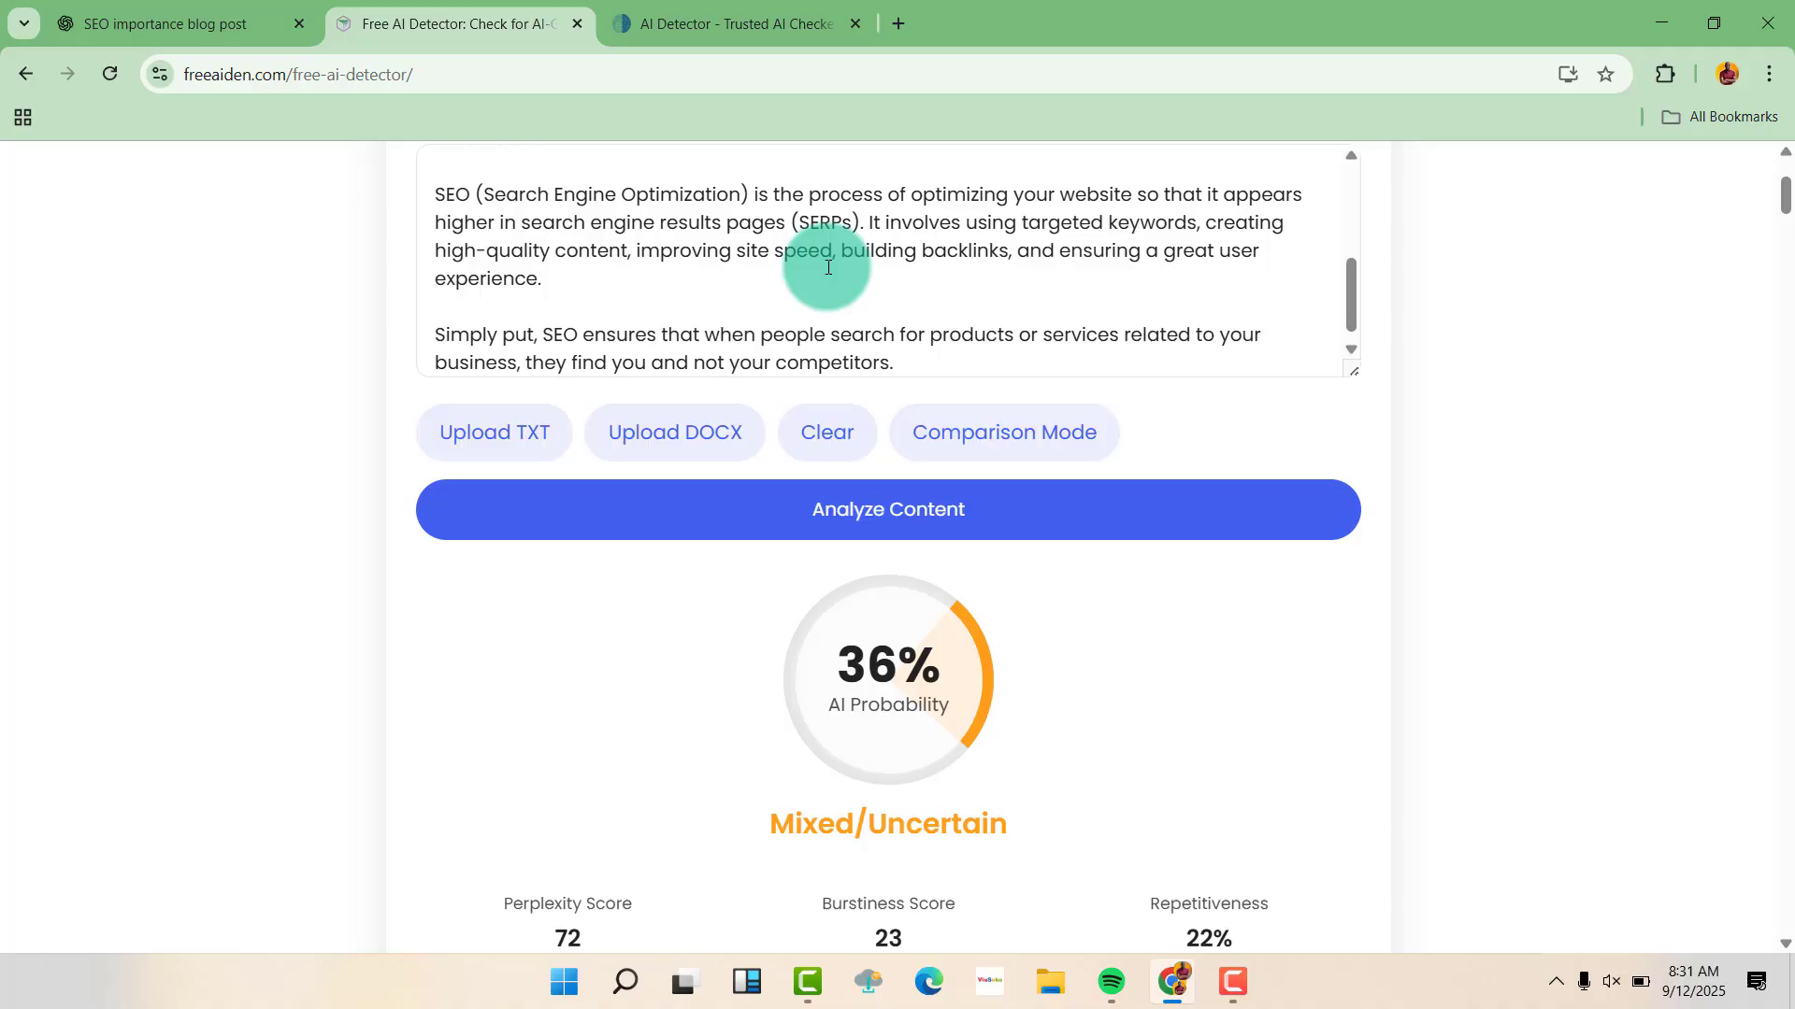
pyautogui.click(911, 494)
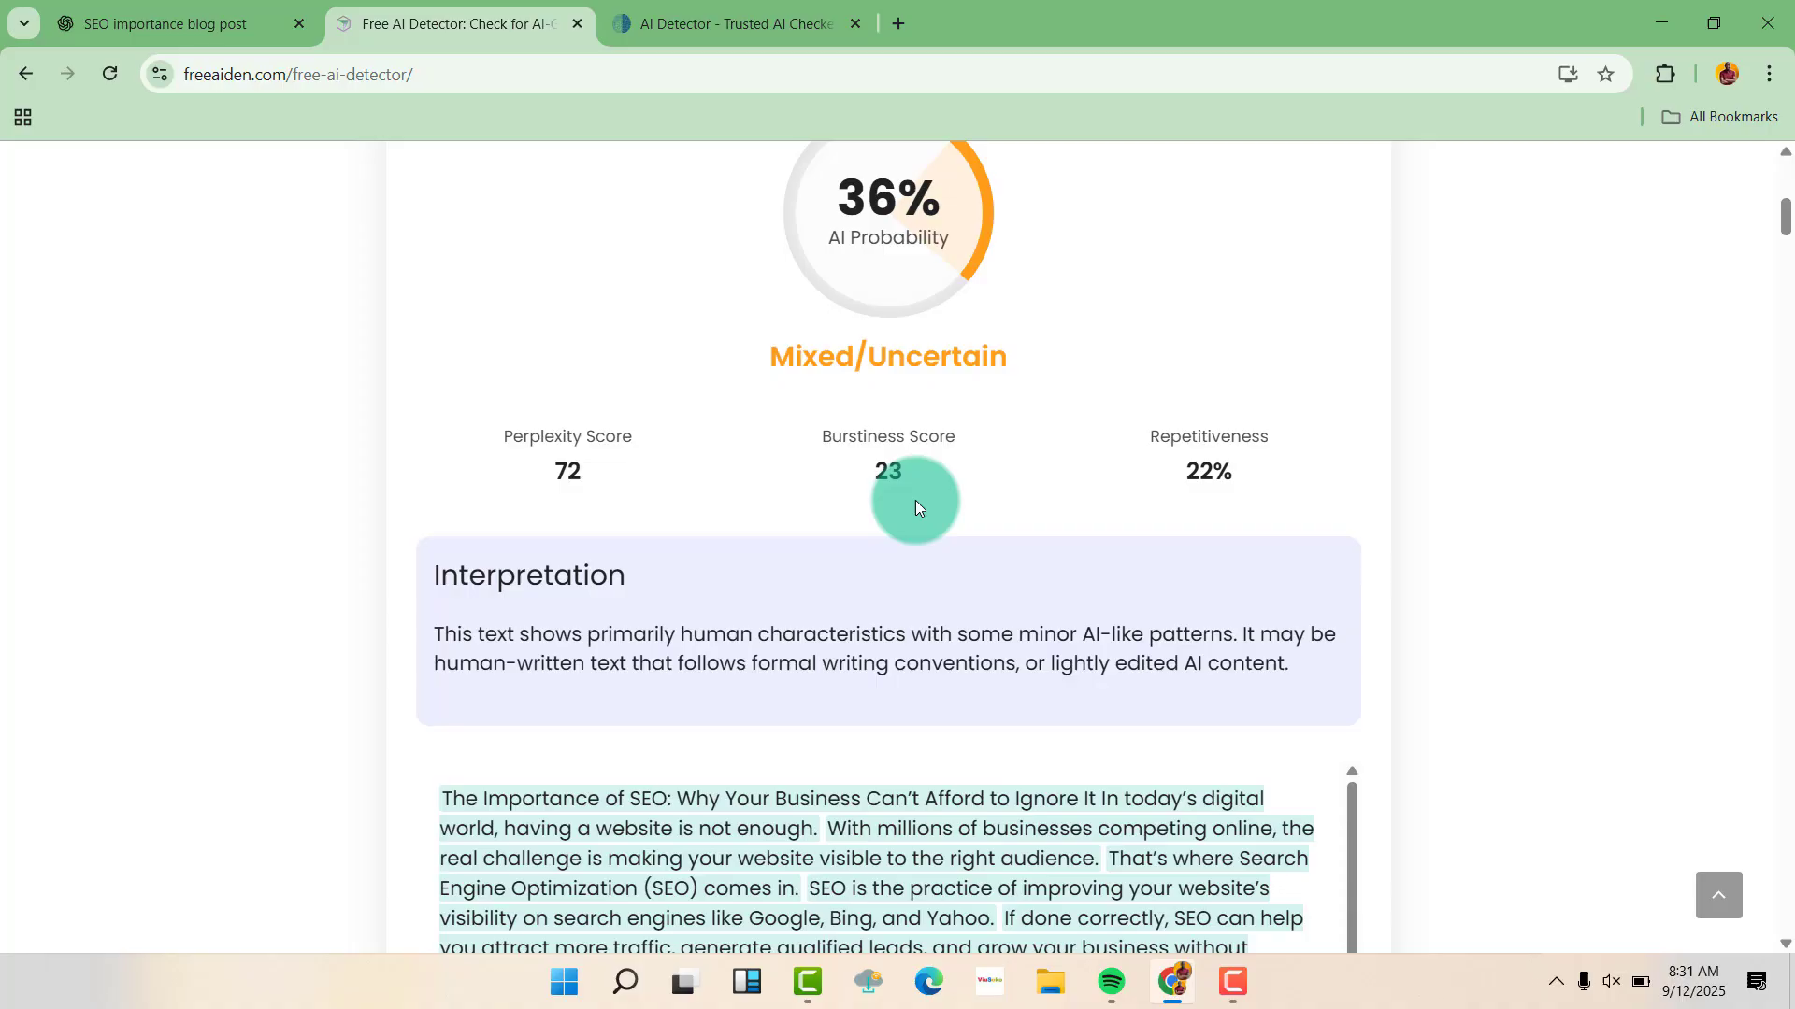
pyautogui.scroll(-3, 921, 510)
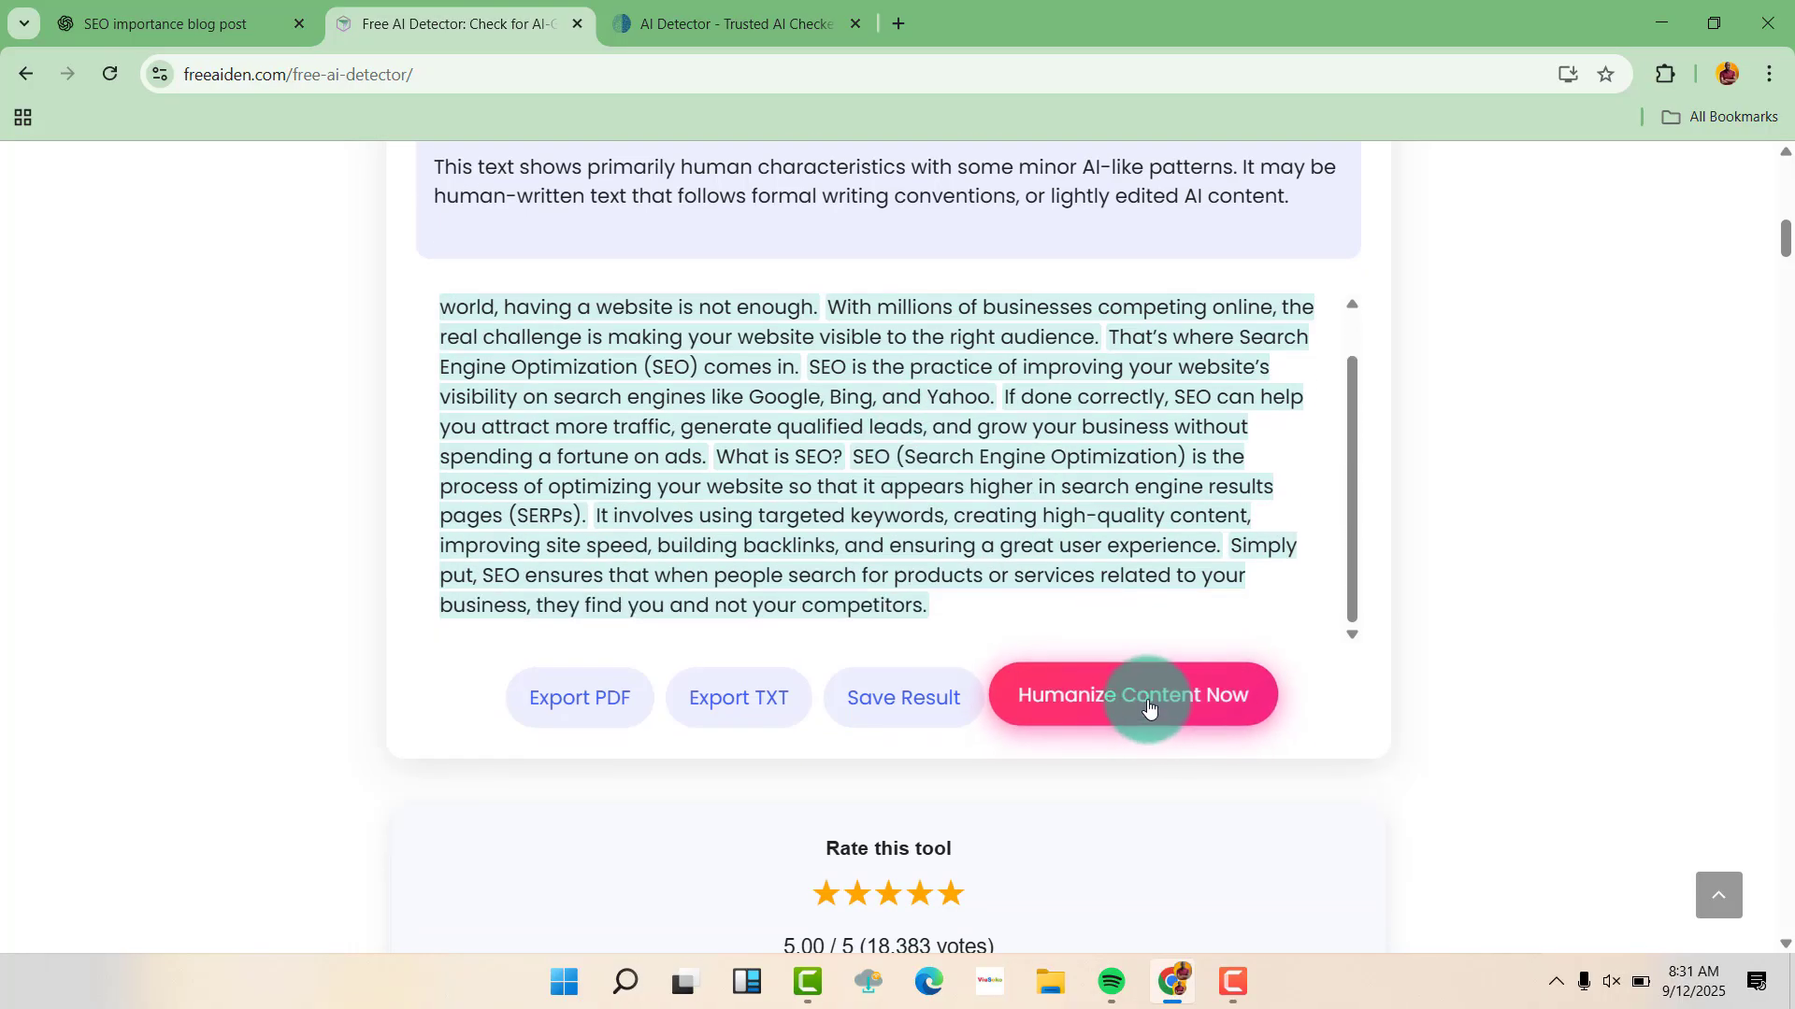
# Step: Open WriteHuman in a new tab and copy the SEO blog text from ChatGPT again
pyautogui.click(1153, 697)
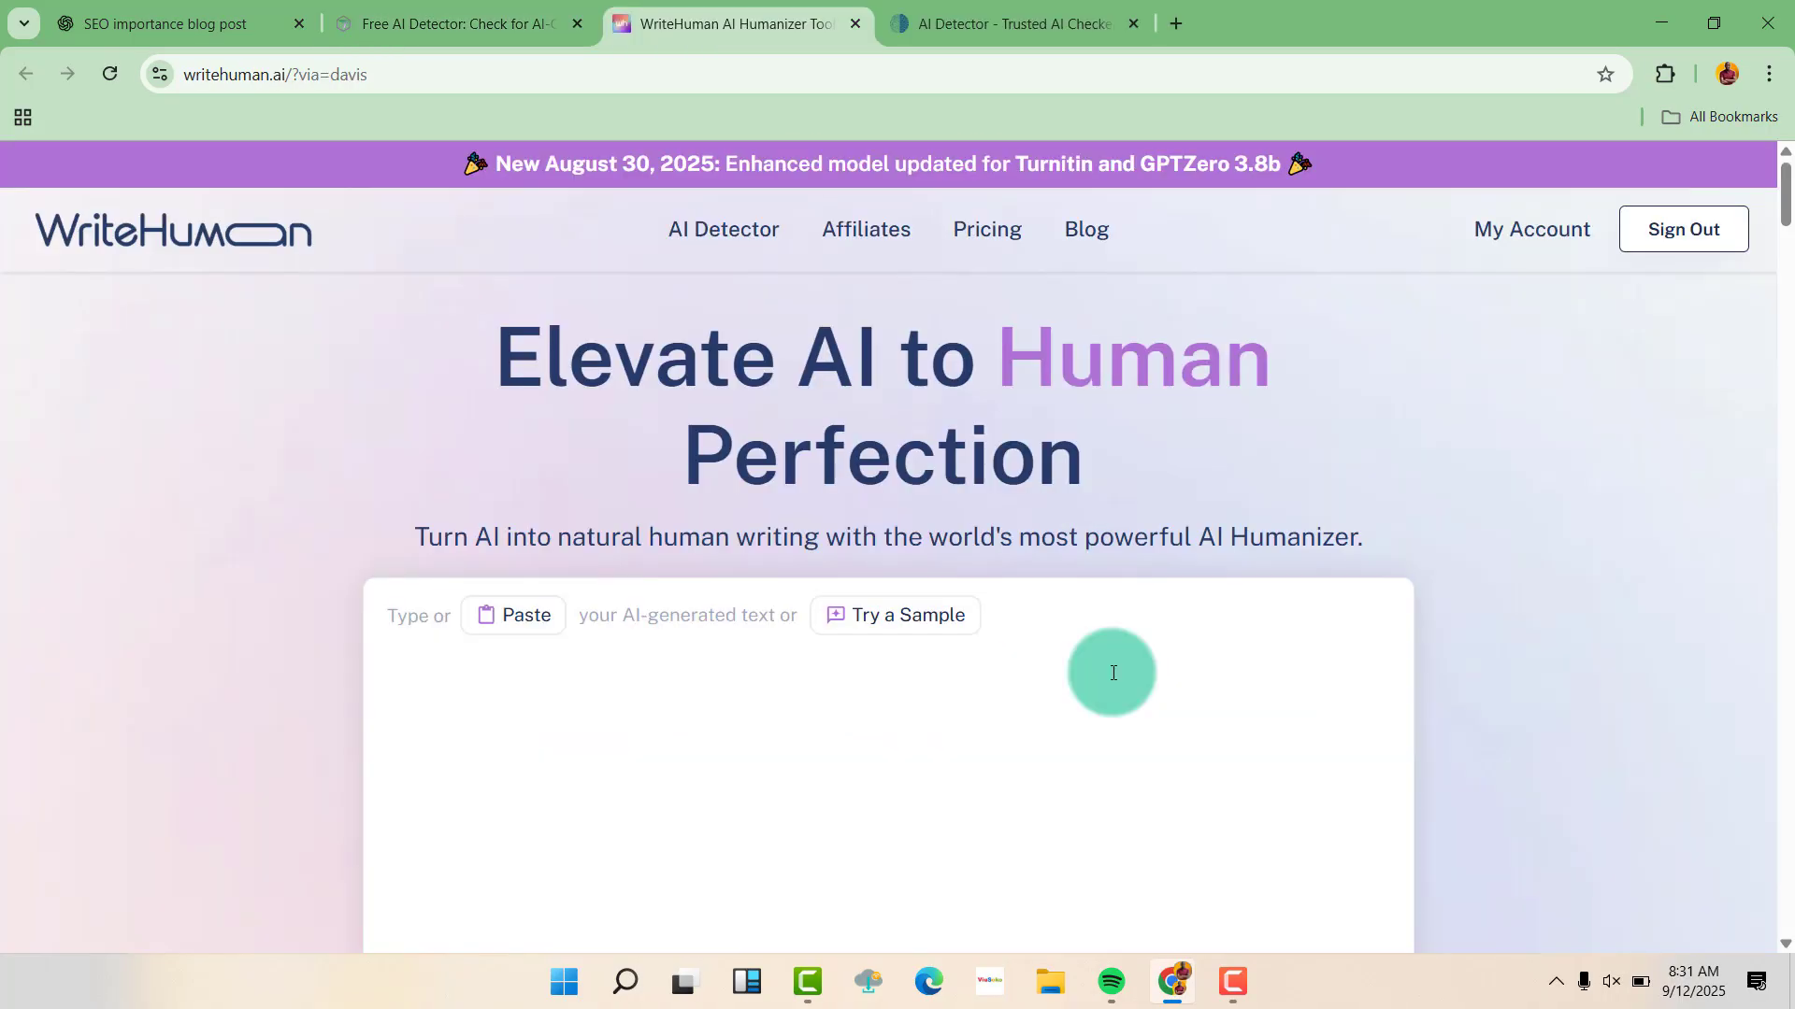
pyautogui.scroll(-2, 713, 487)
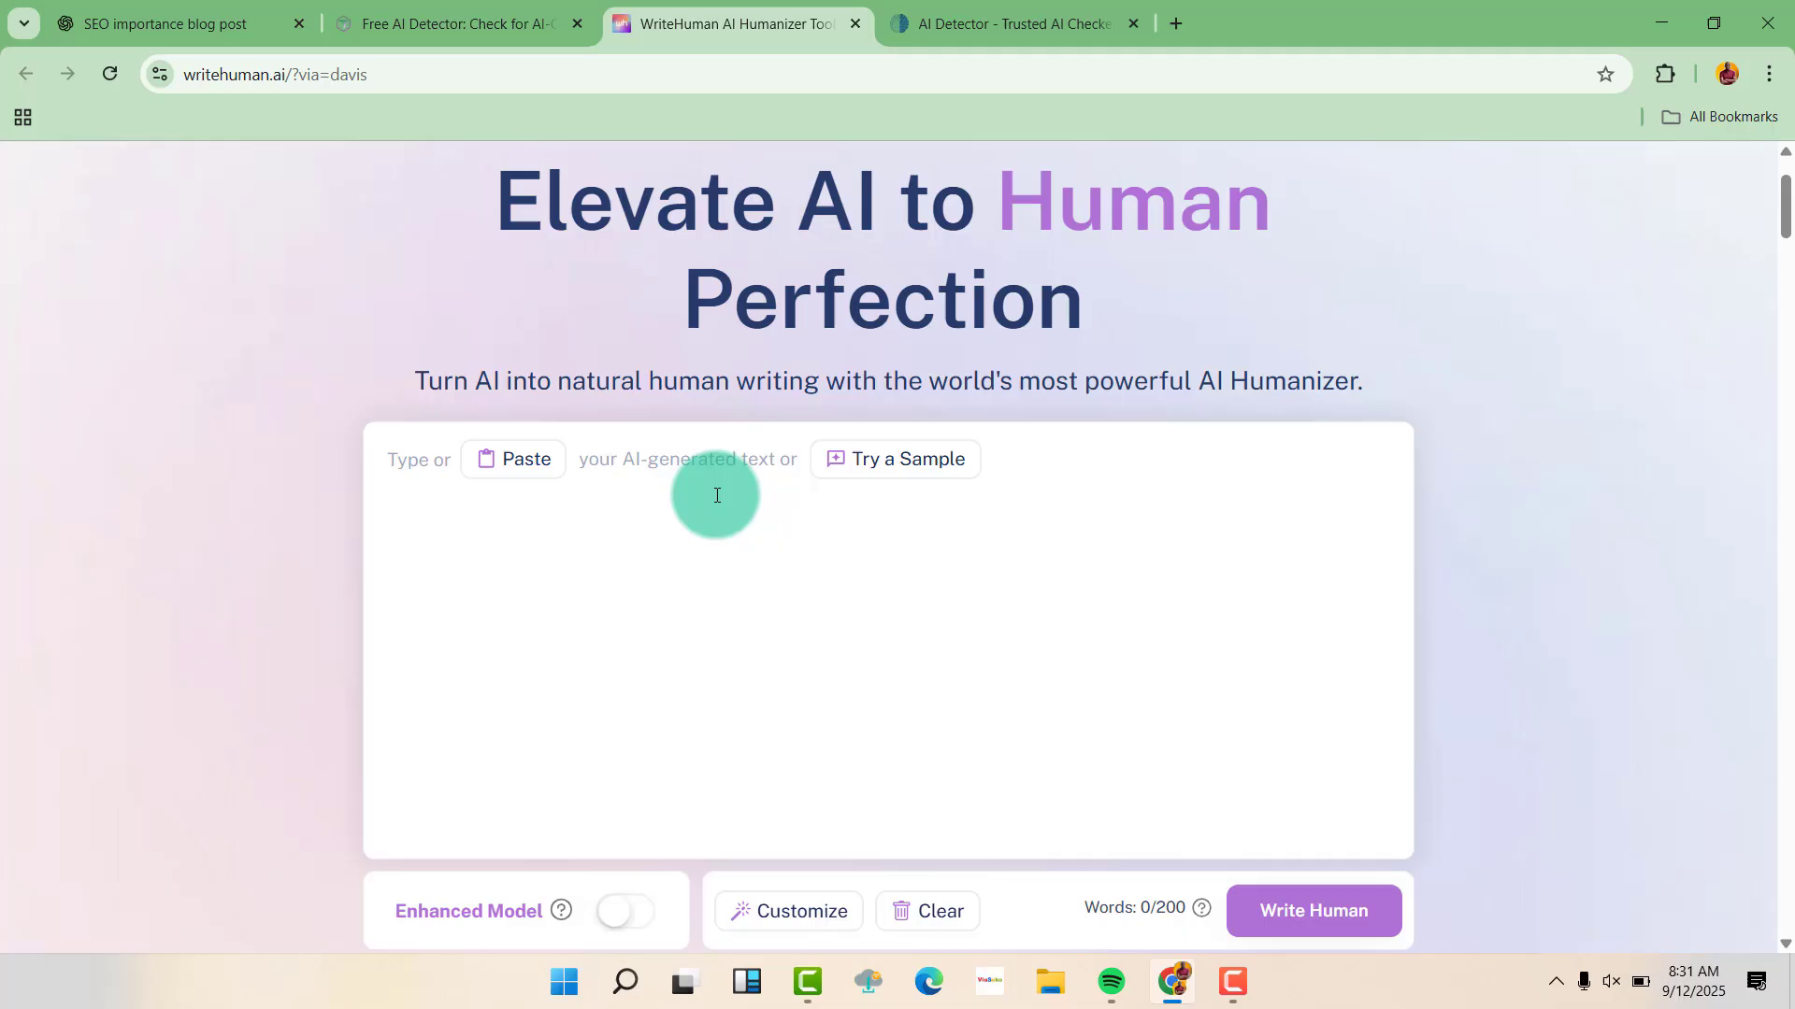
pyautogui.click(117, 22)
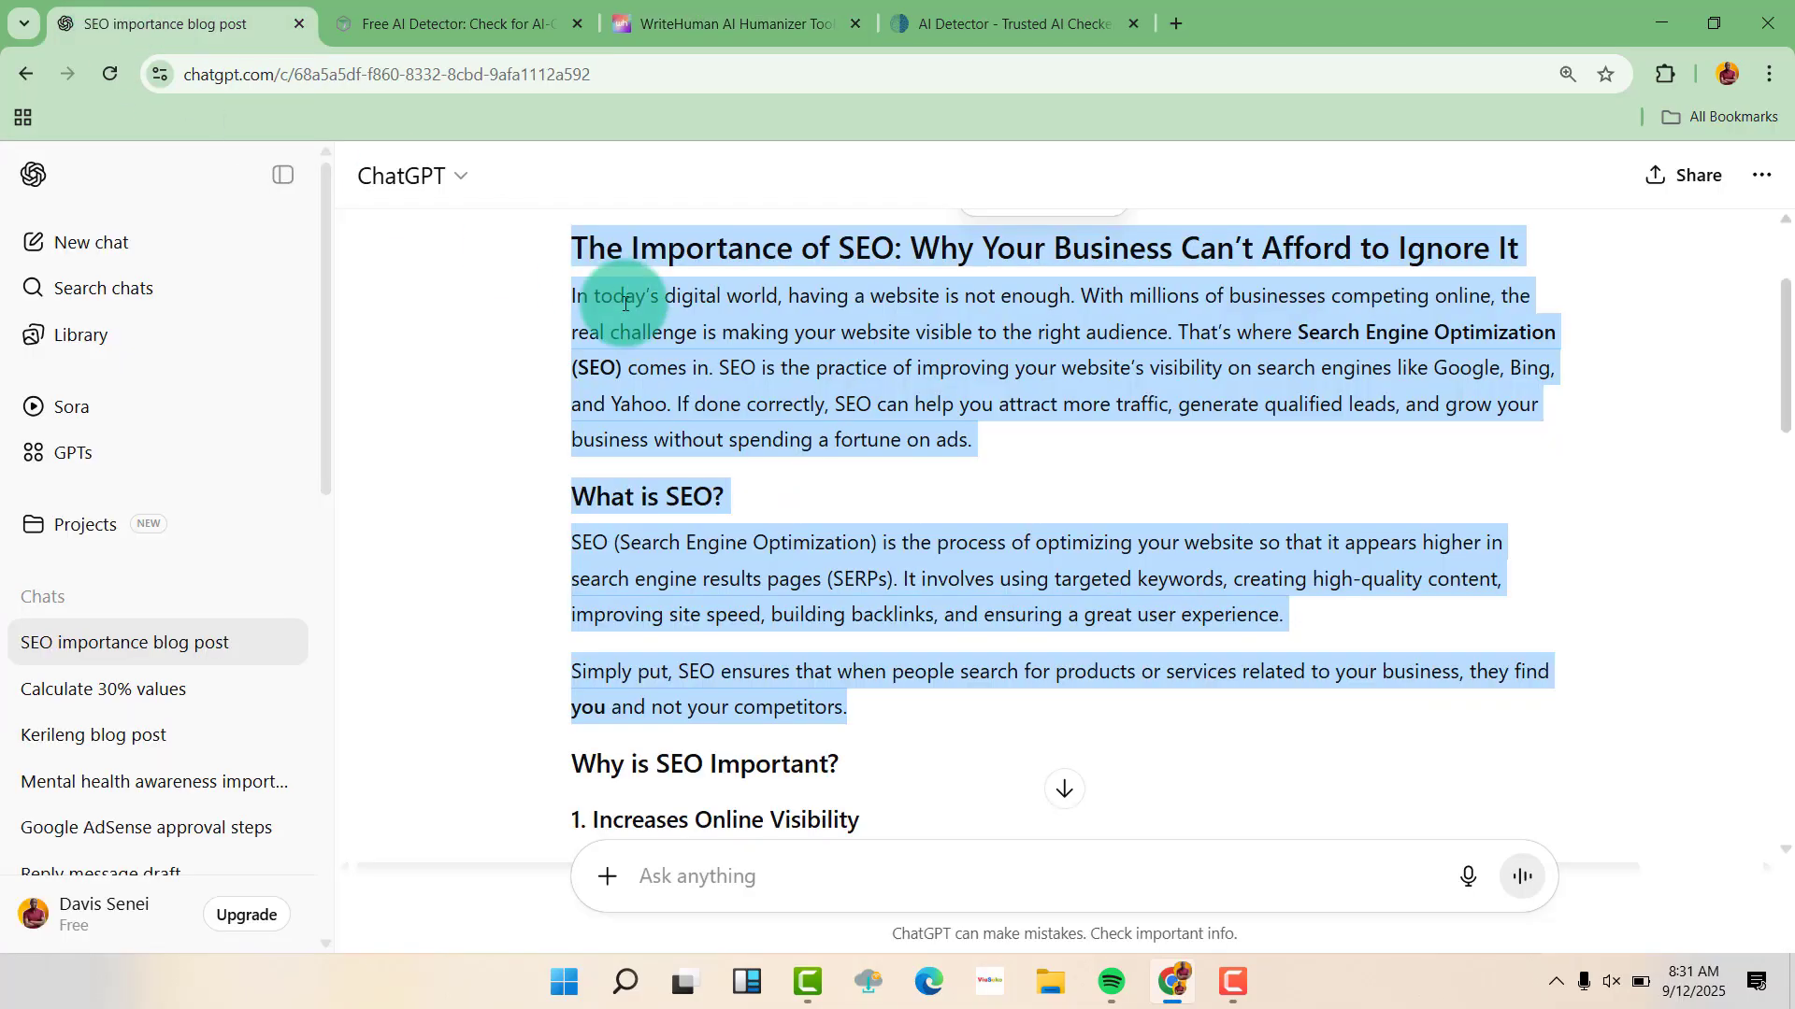
pyautogui.rightClick(727, 312)
pyautogui.click(805, 335)
# Step: Paste the blog text into WriteHuman and humanize it, reaching a 99.88% human score
pyautogui.click(691, 23)
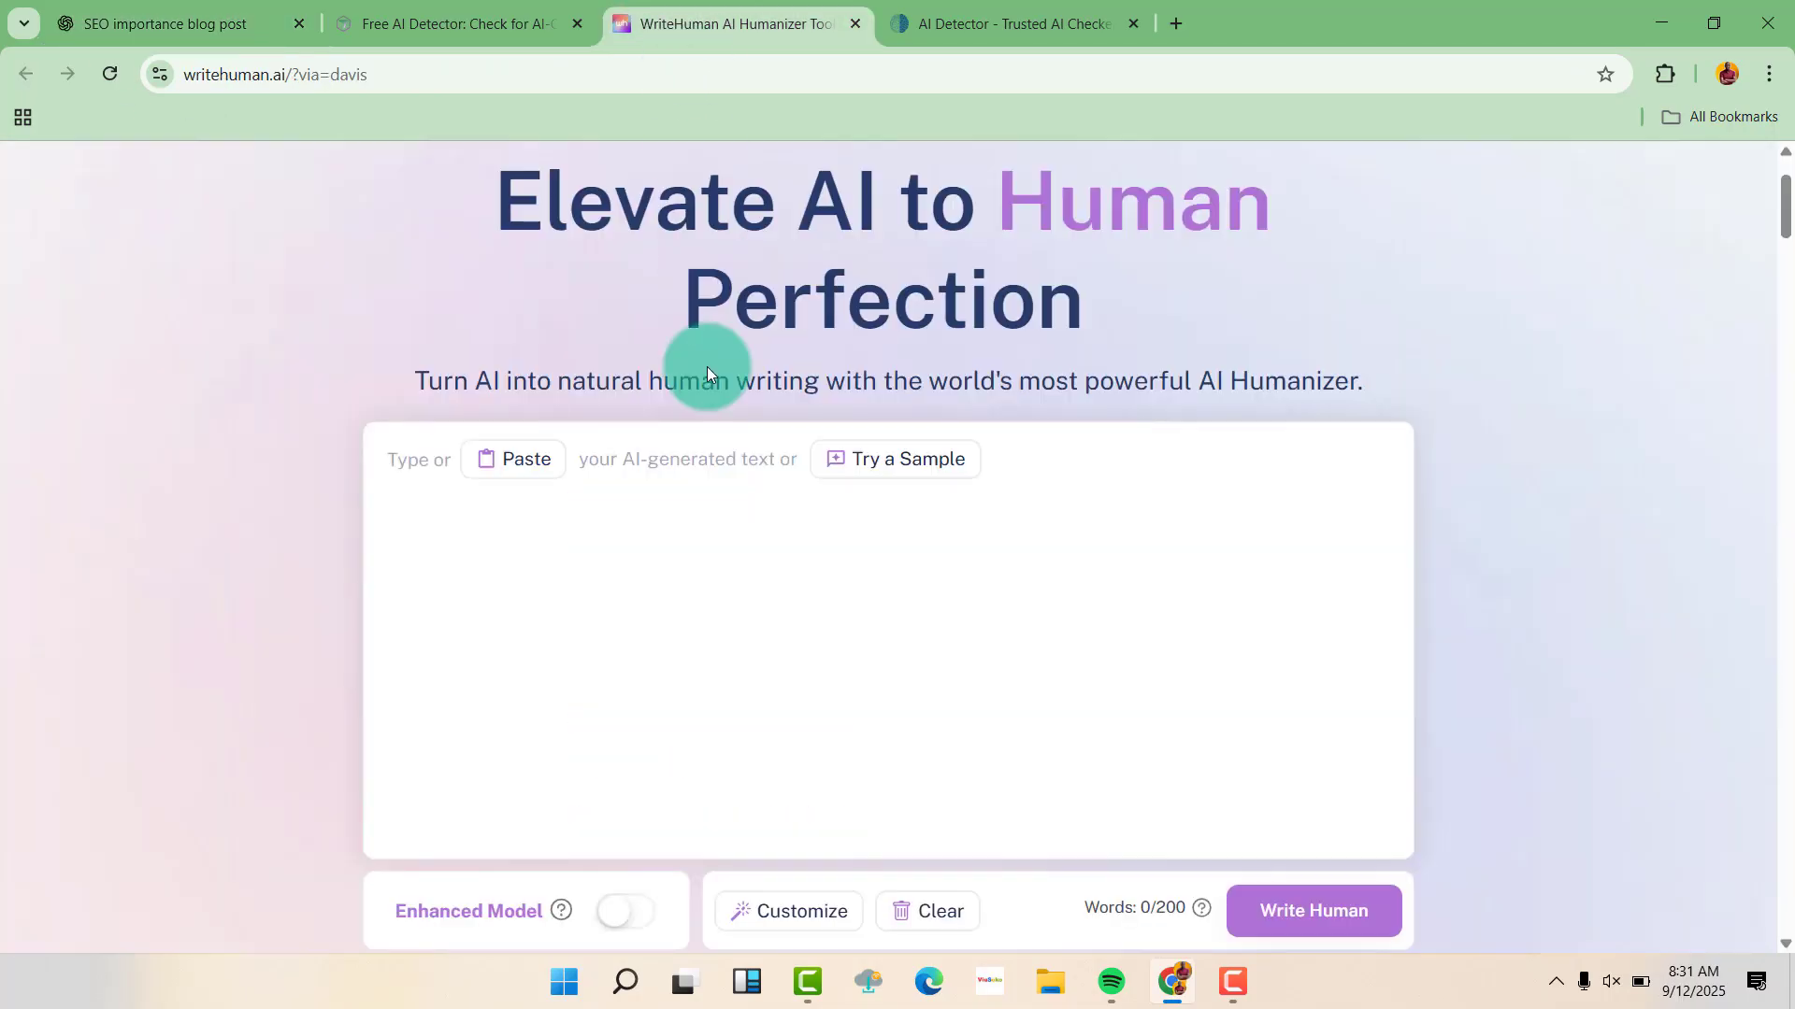
pyautogui.click(607, 514)
pyautogui.rightClick(609, 524)
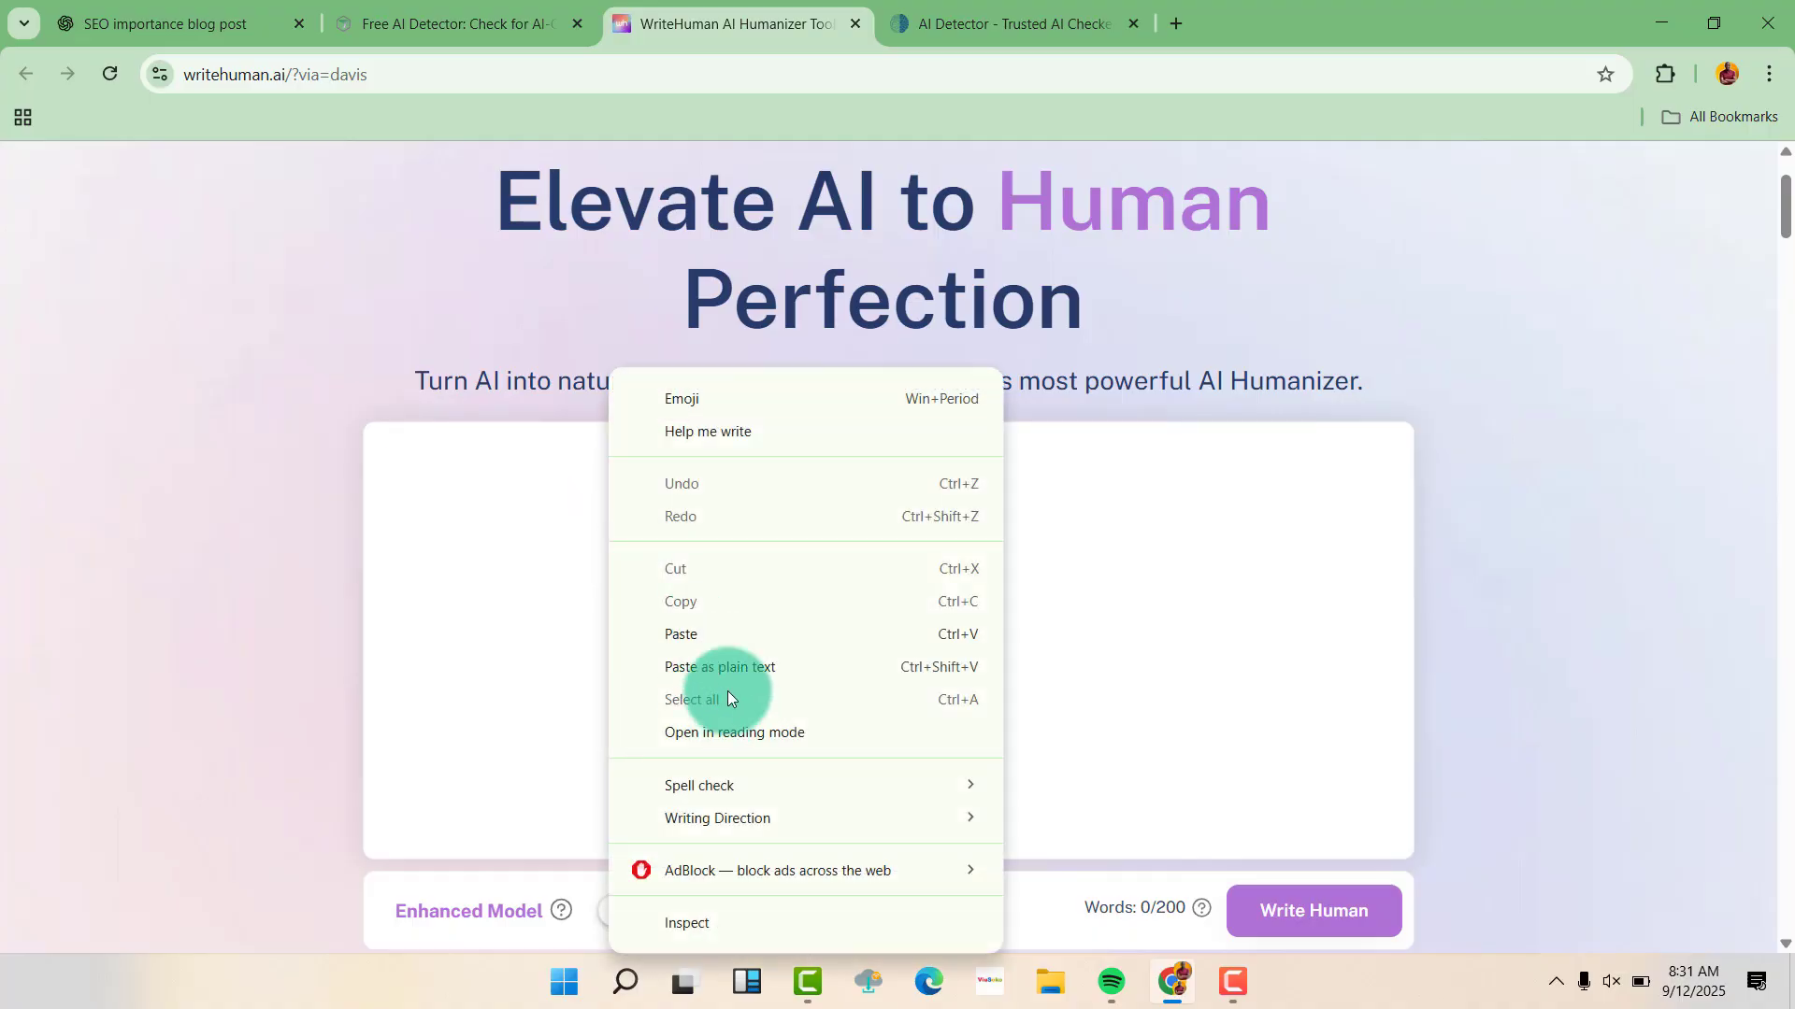
pyautogui.click(699, 632)
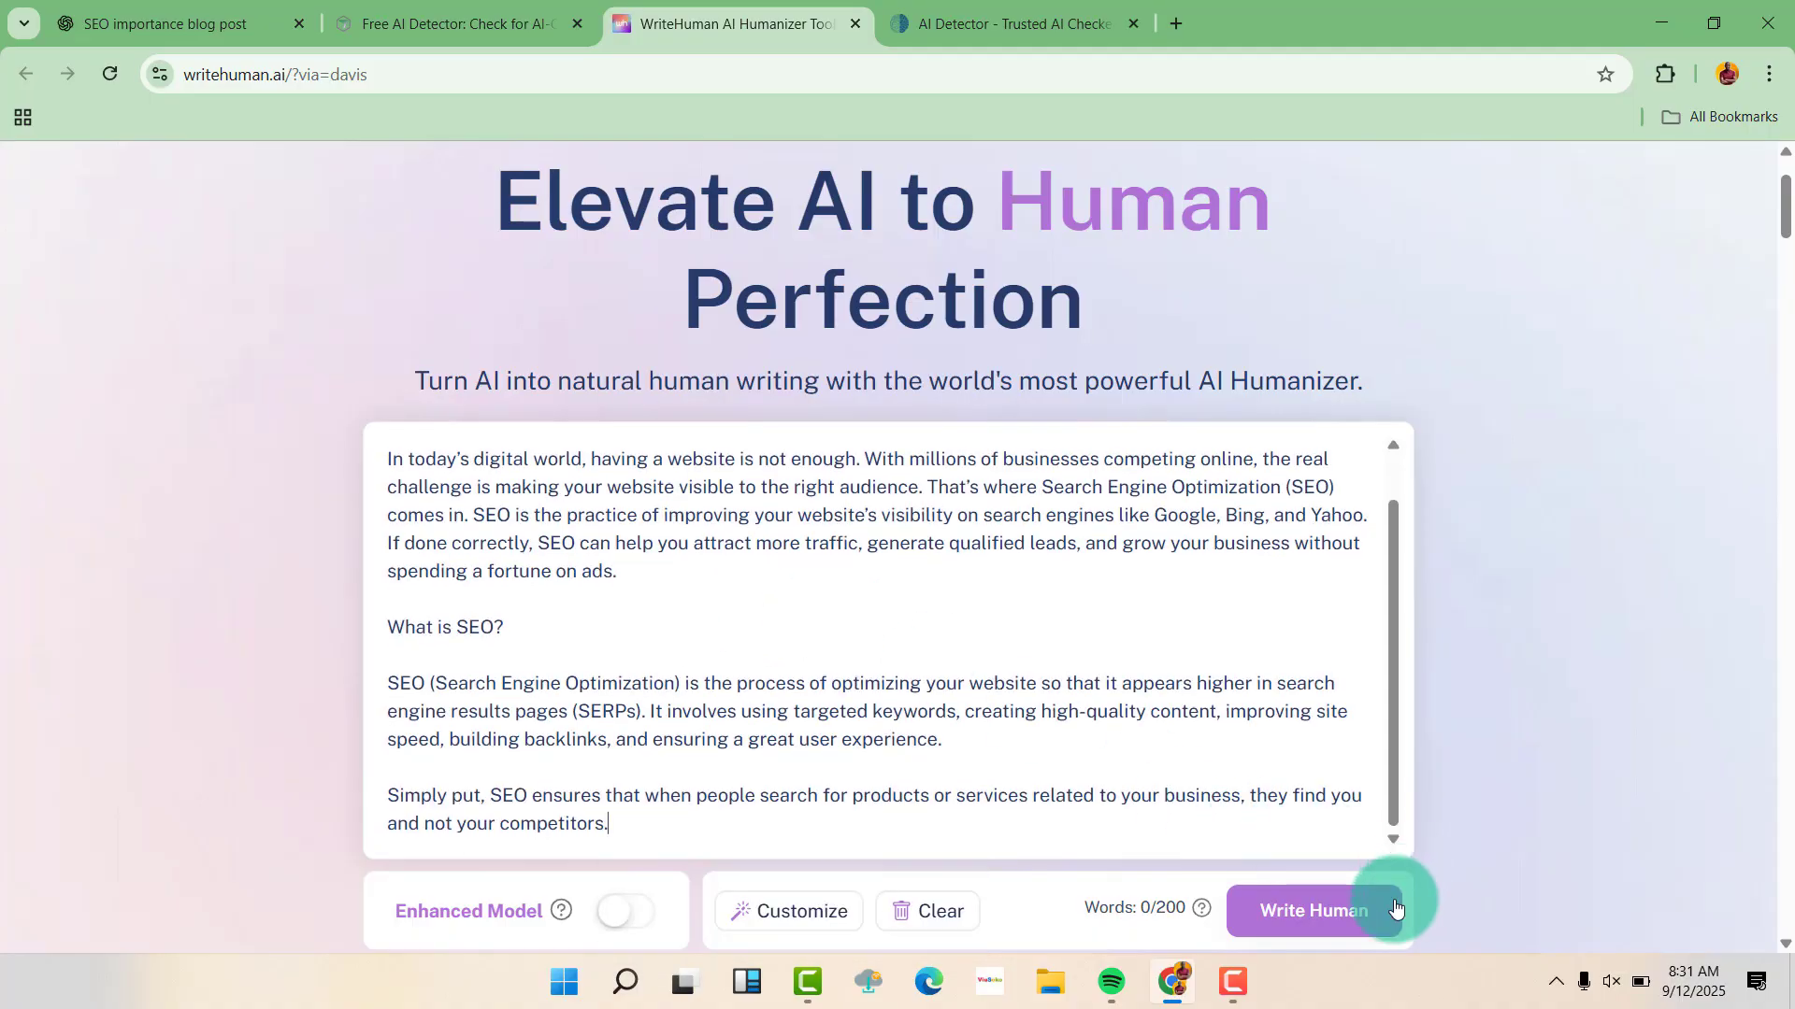
pyautogui.scroll(-2, 1312, 878)
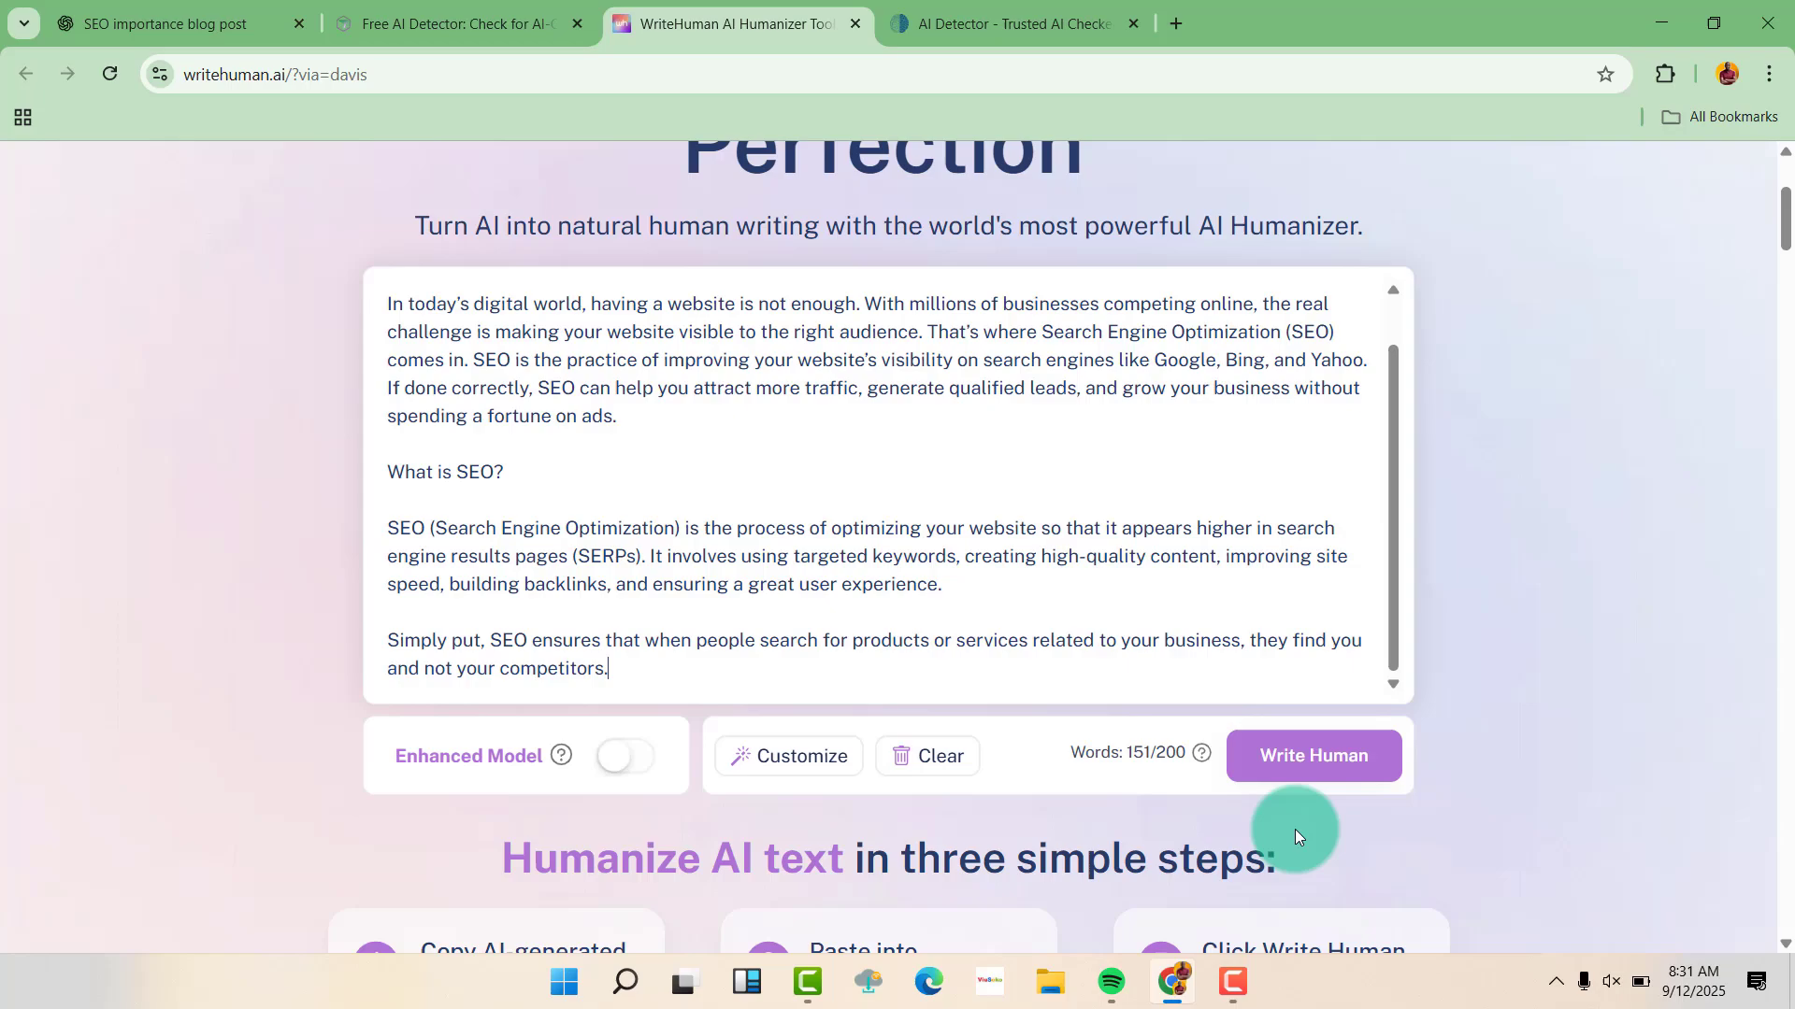
pyautogui.click(1307, 768)
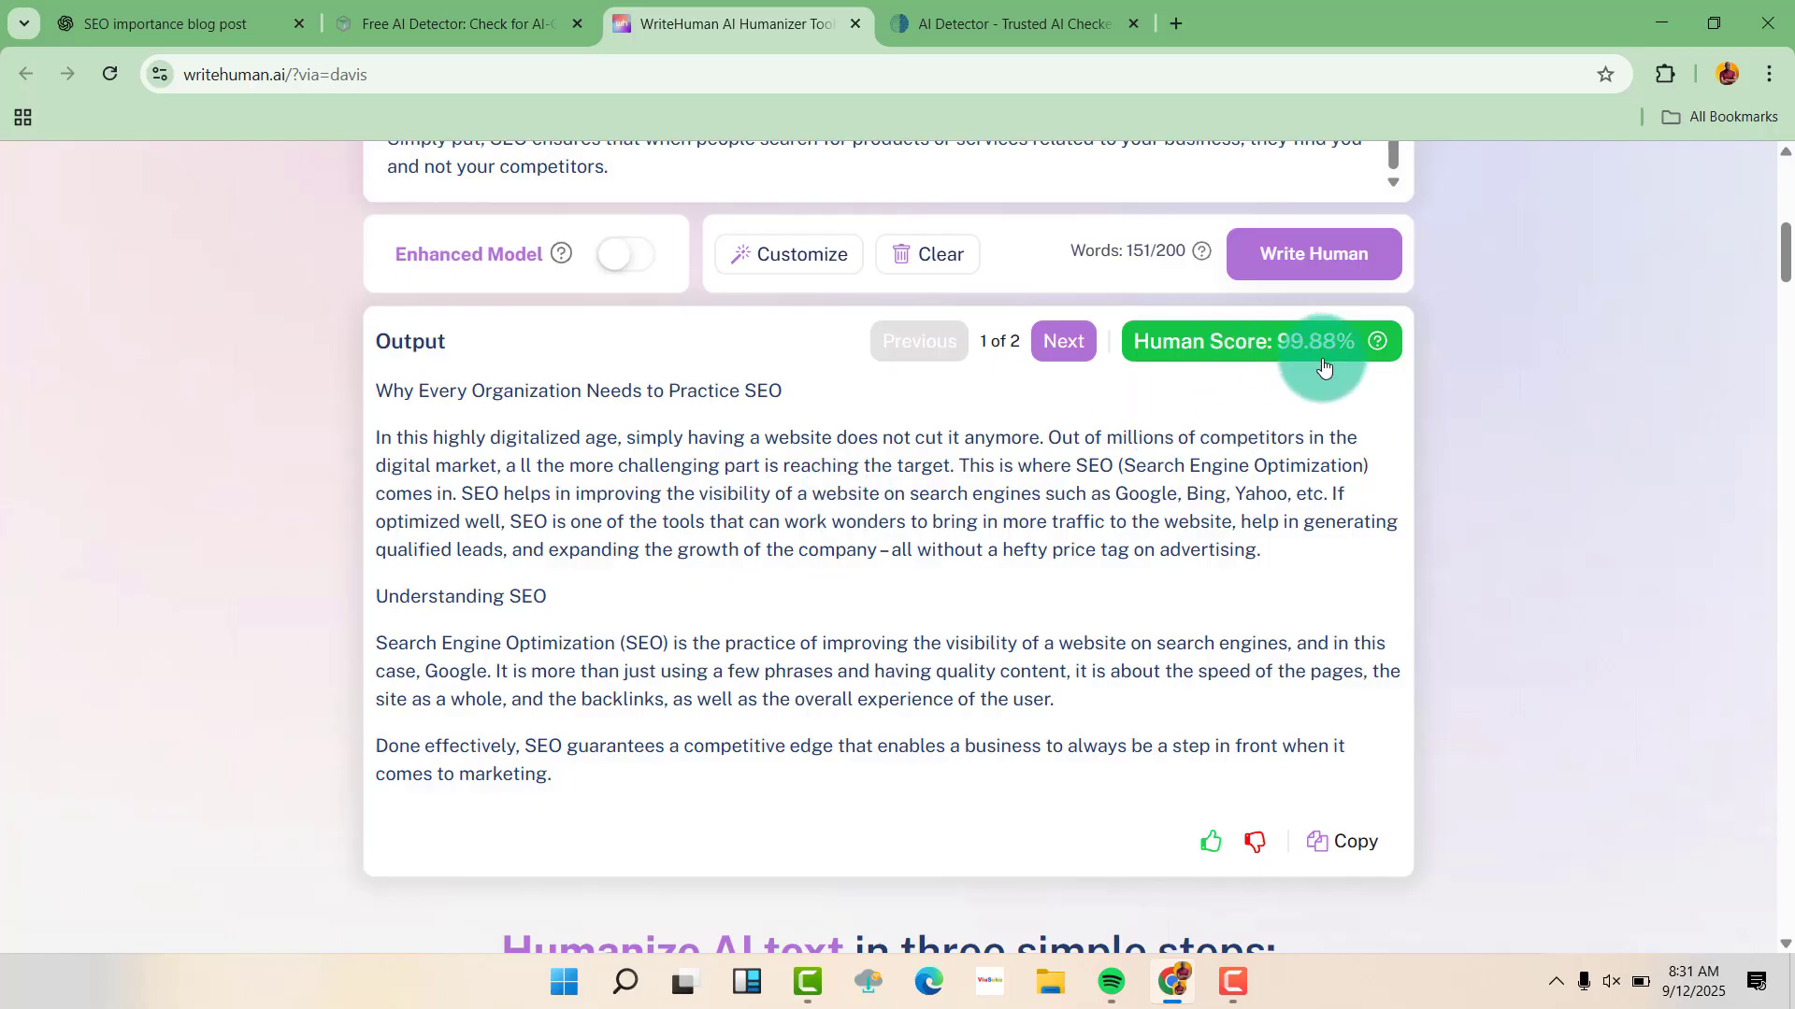
pyautogui.scroll(2, 1311, 414)
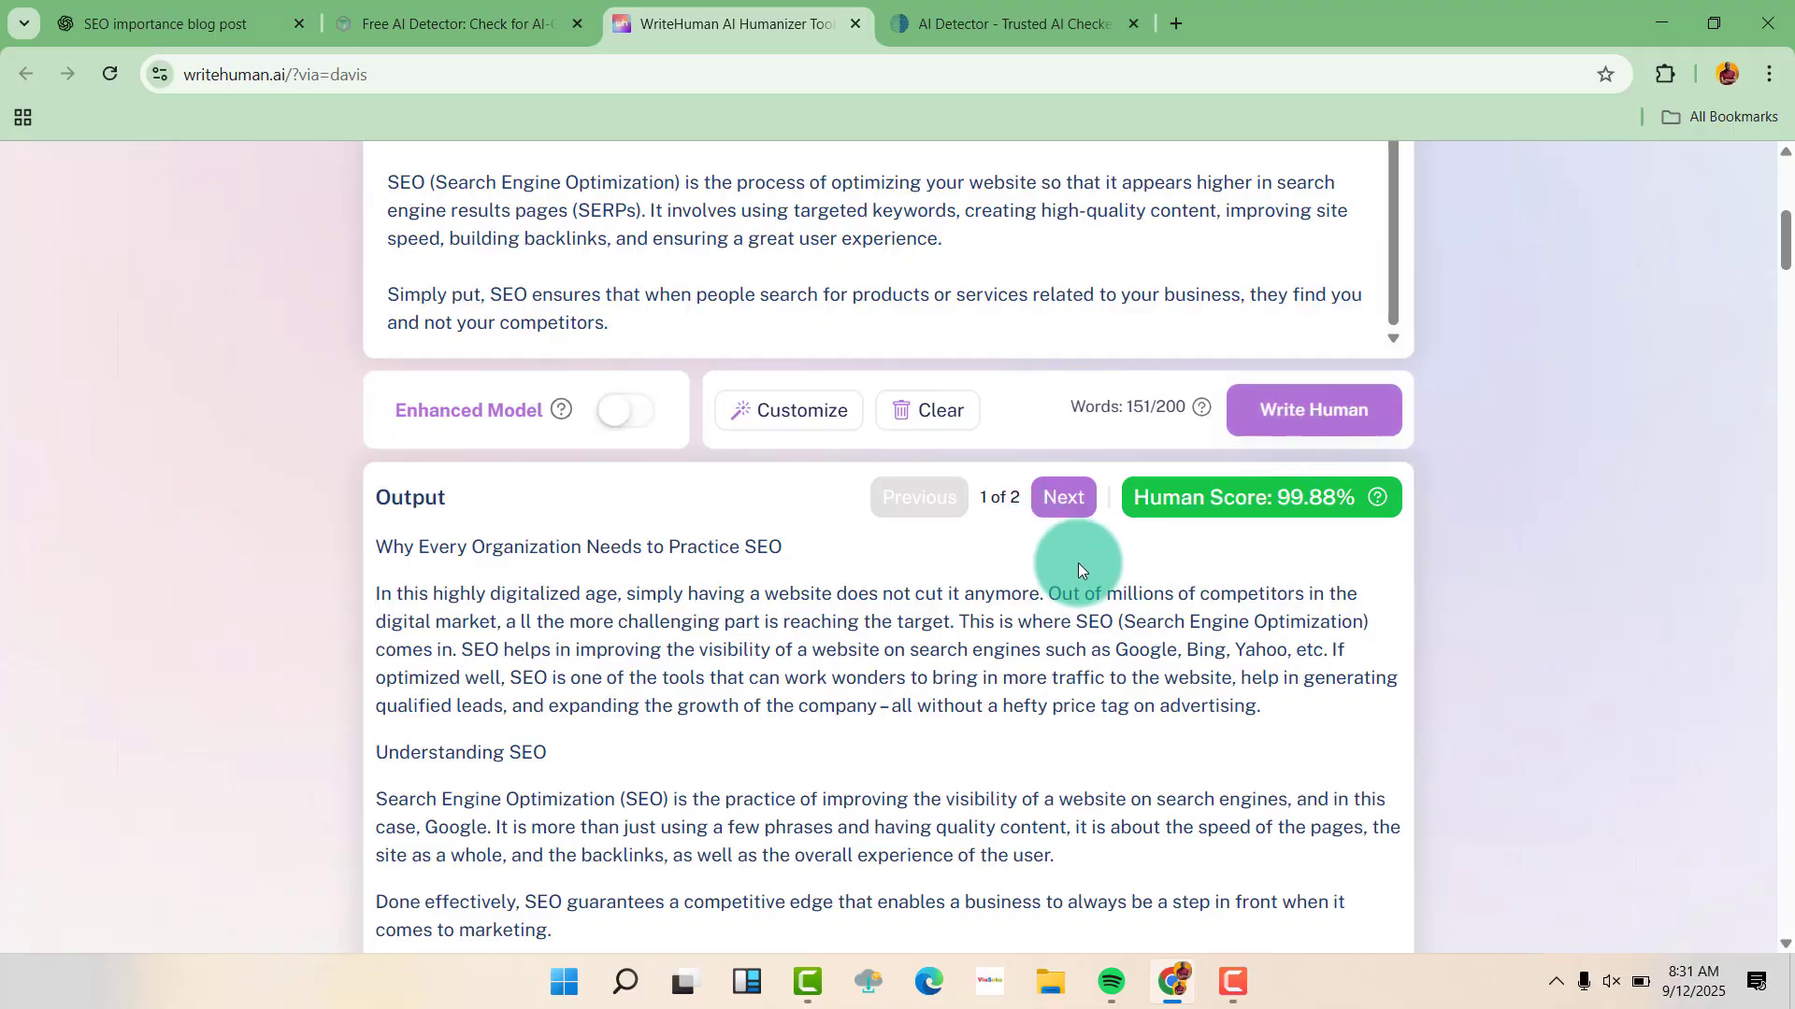
pyautogui.scroll(-2, 1107, 594)
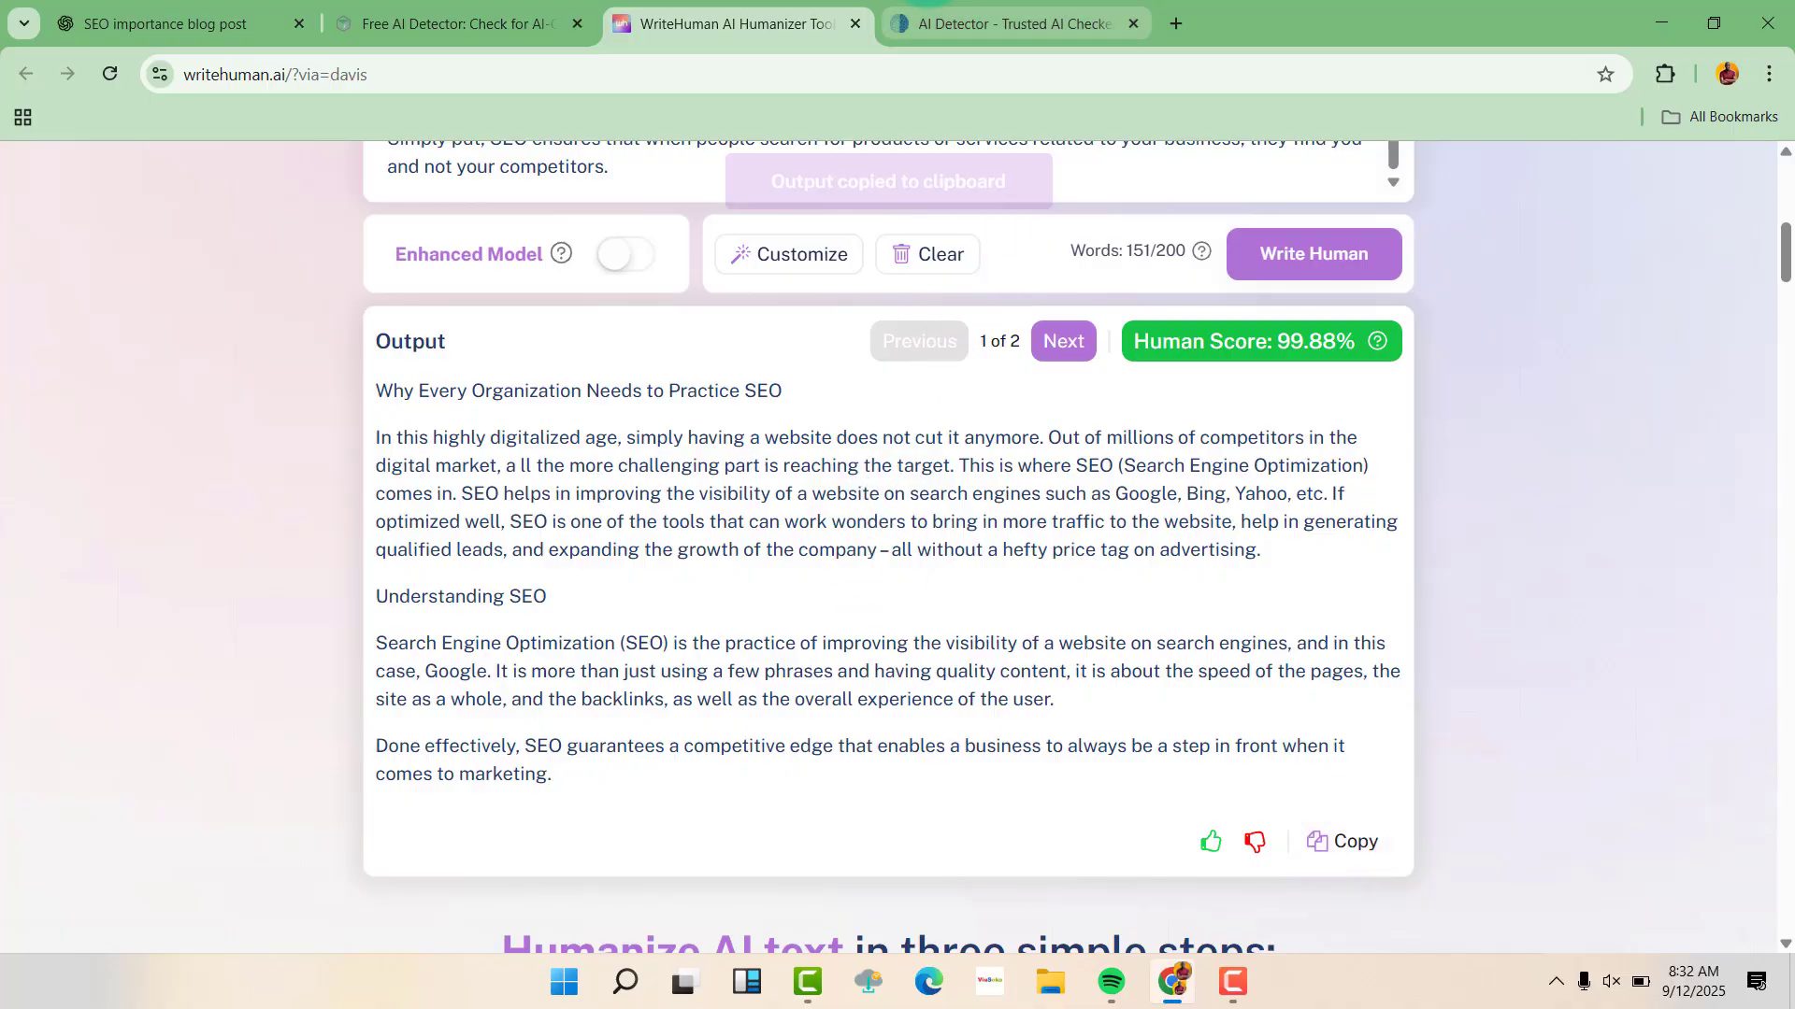
# Step: Replace ZeroGPT's text with the WriteHuman rewrite and rerun detection: 31.5% AI GPT, Most Likely Human
pyautogui.click(928, 30)
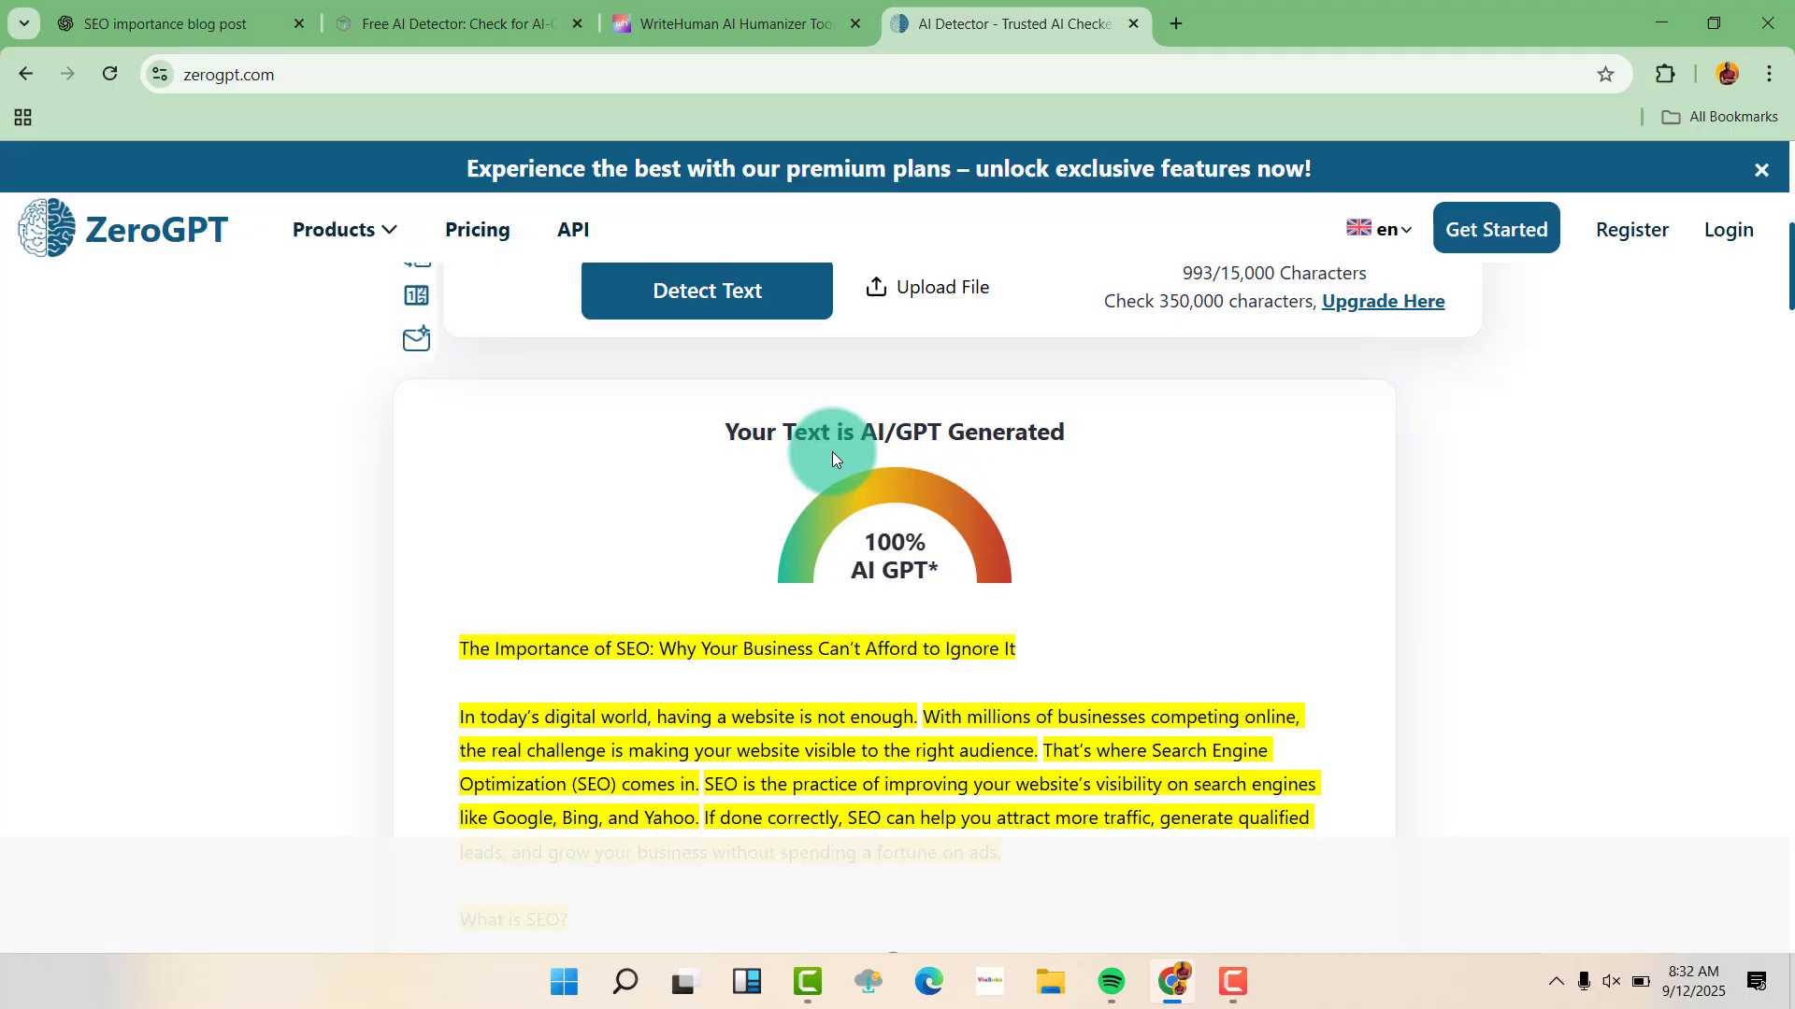
pyautogui.scroll(3, 841, 468)
pyautogui.scroll(2, 871, 579)
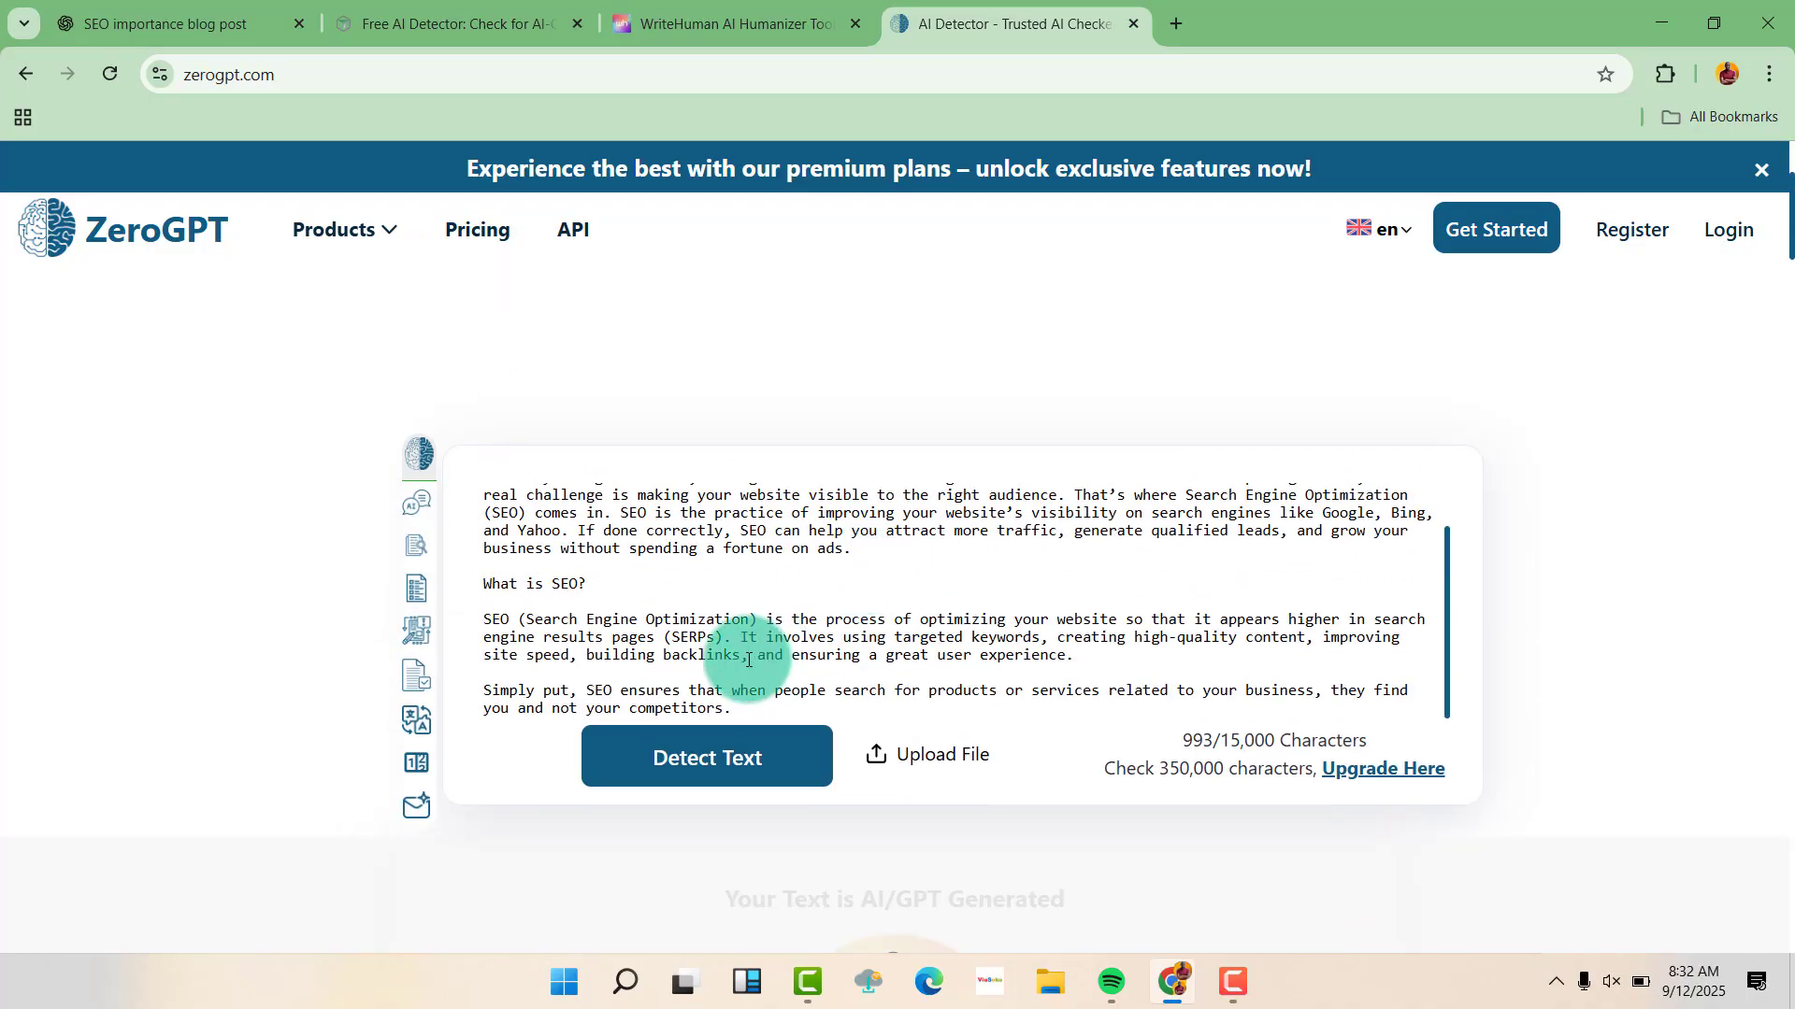
pyautogui.hotkey('ctrl', 'a')
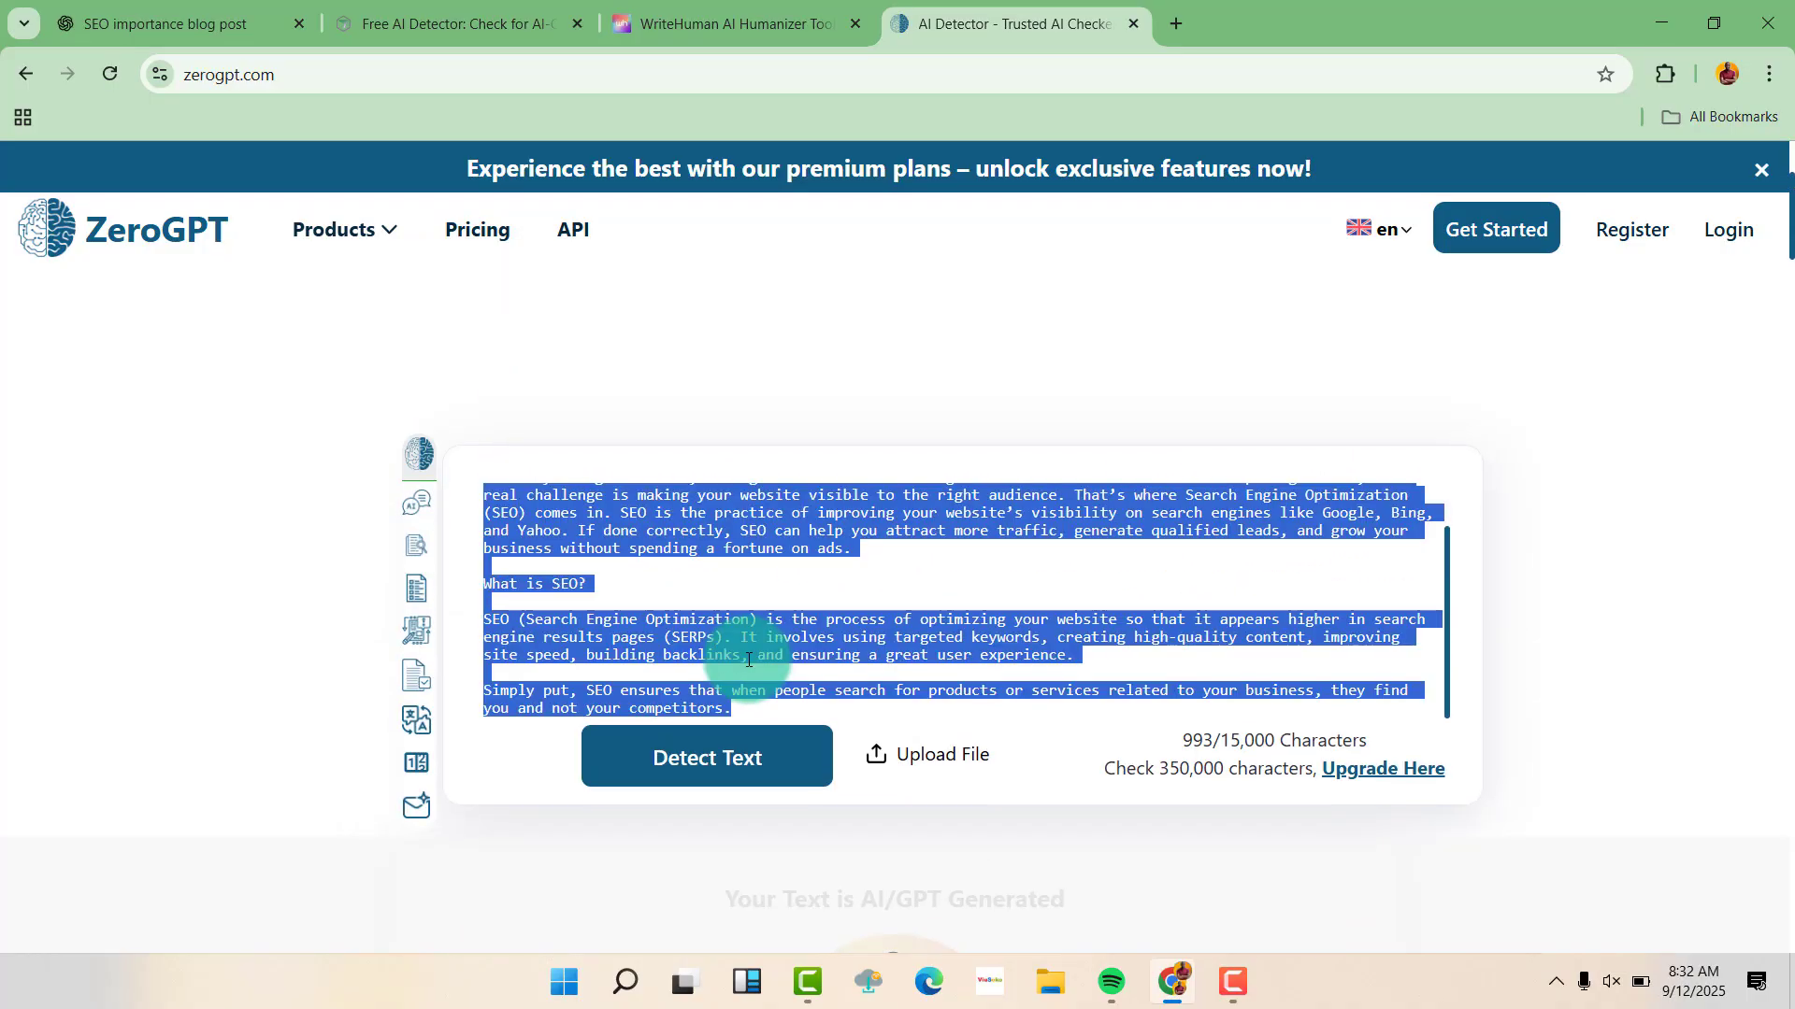
pyautogui.hotkey('ctrl', 'v')
pyautogui.click(748, 752)
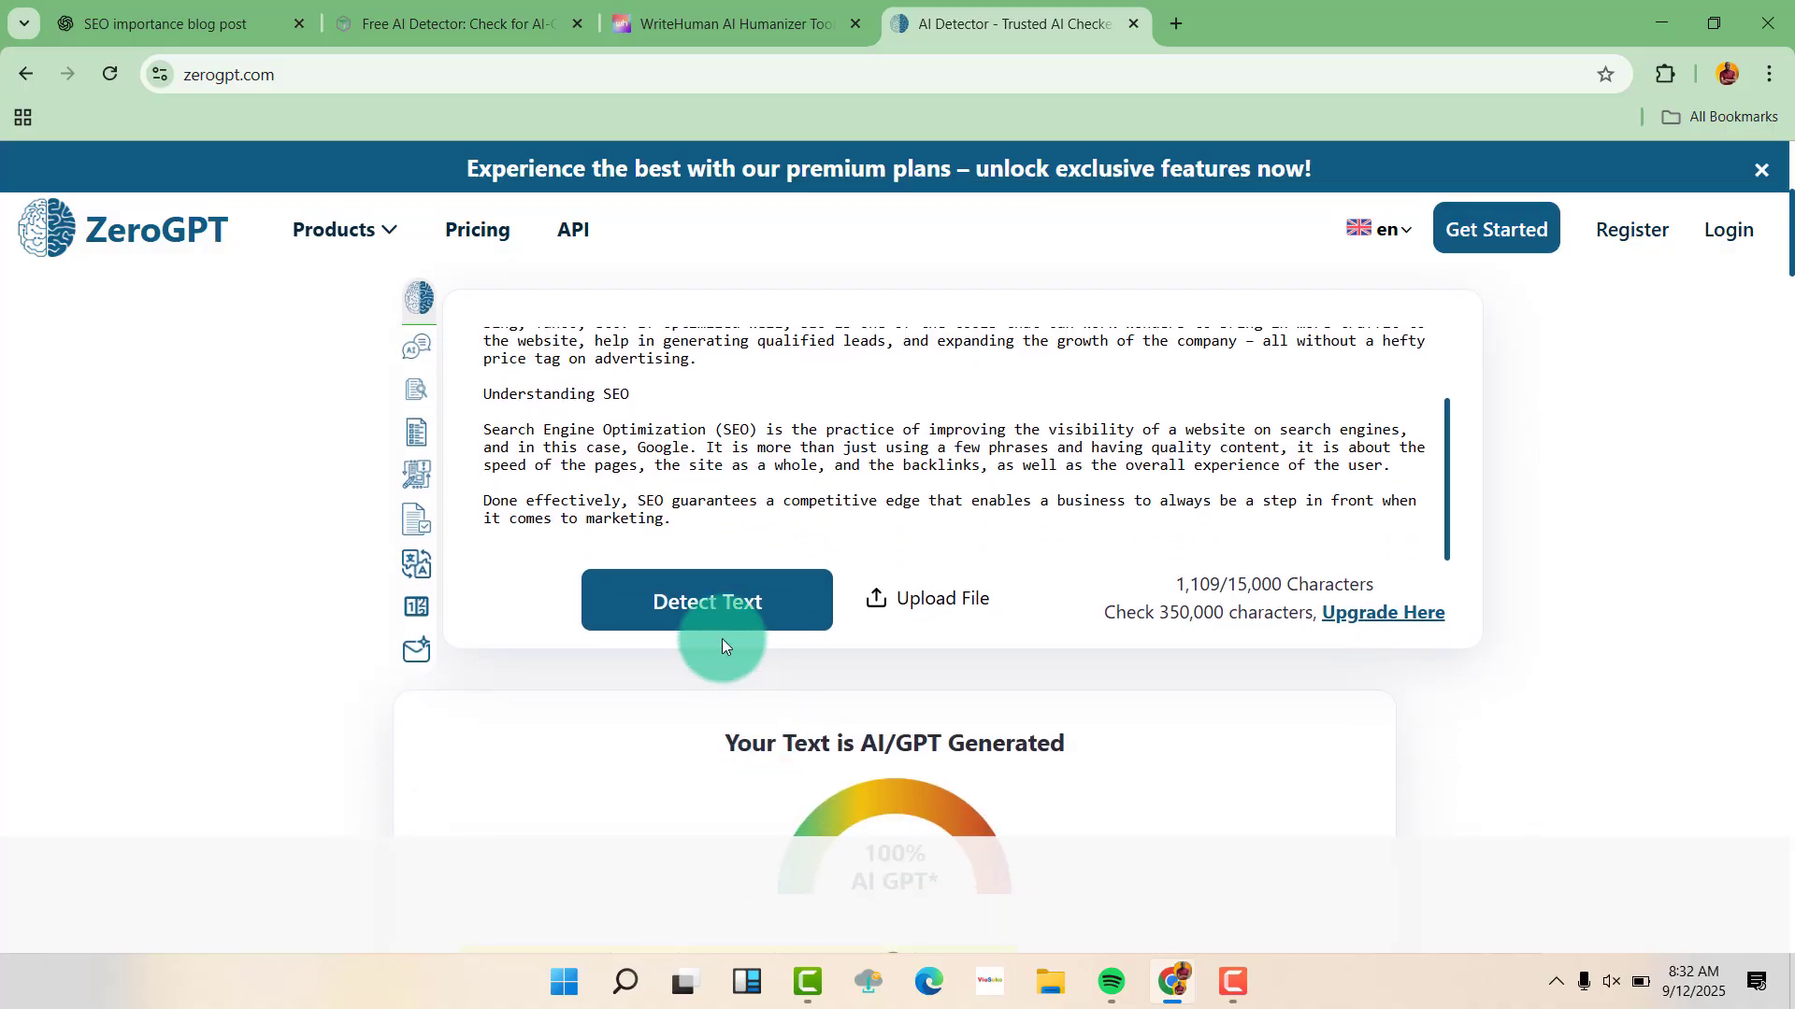
pyautogui.click(716, 613)
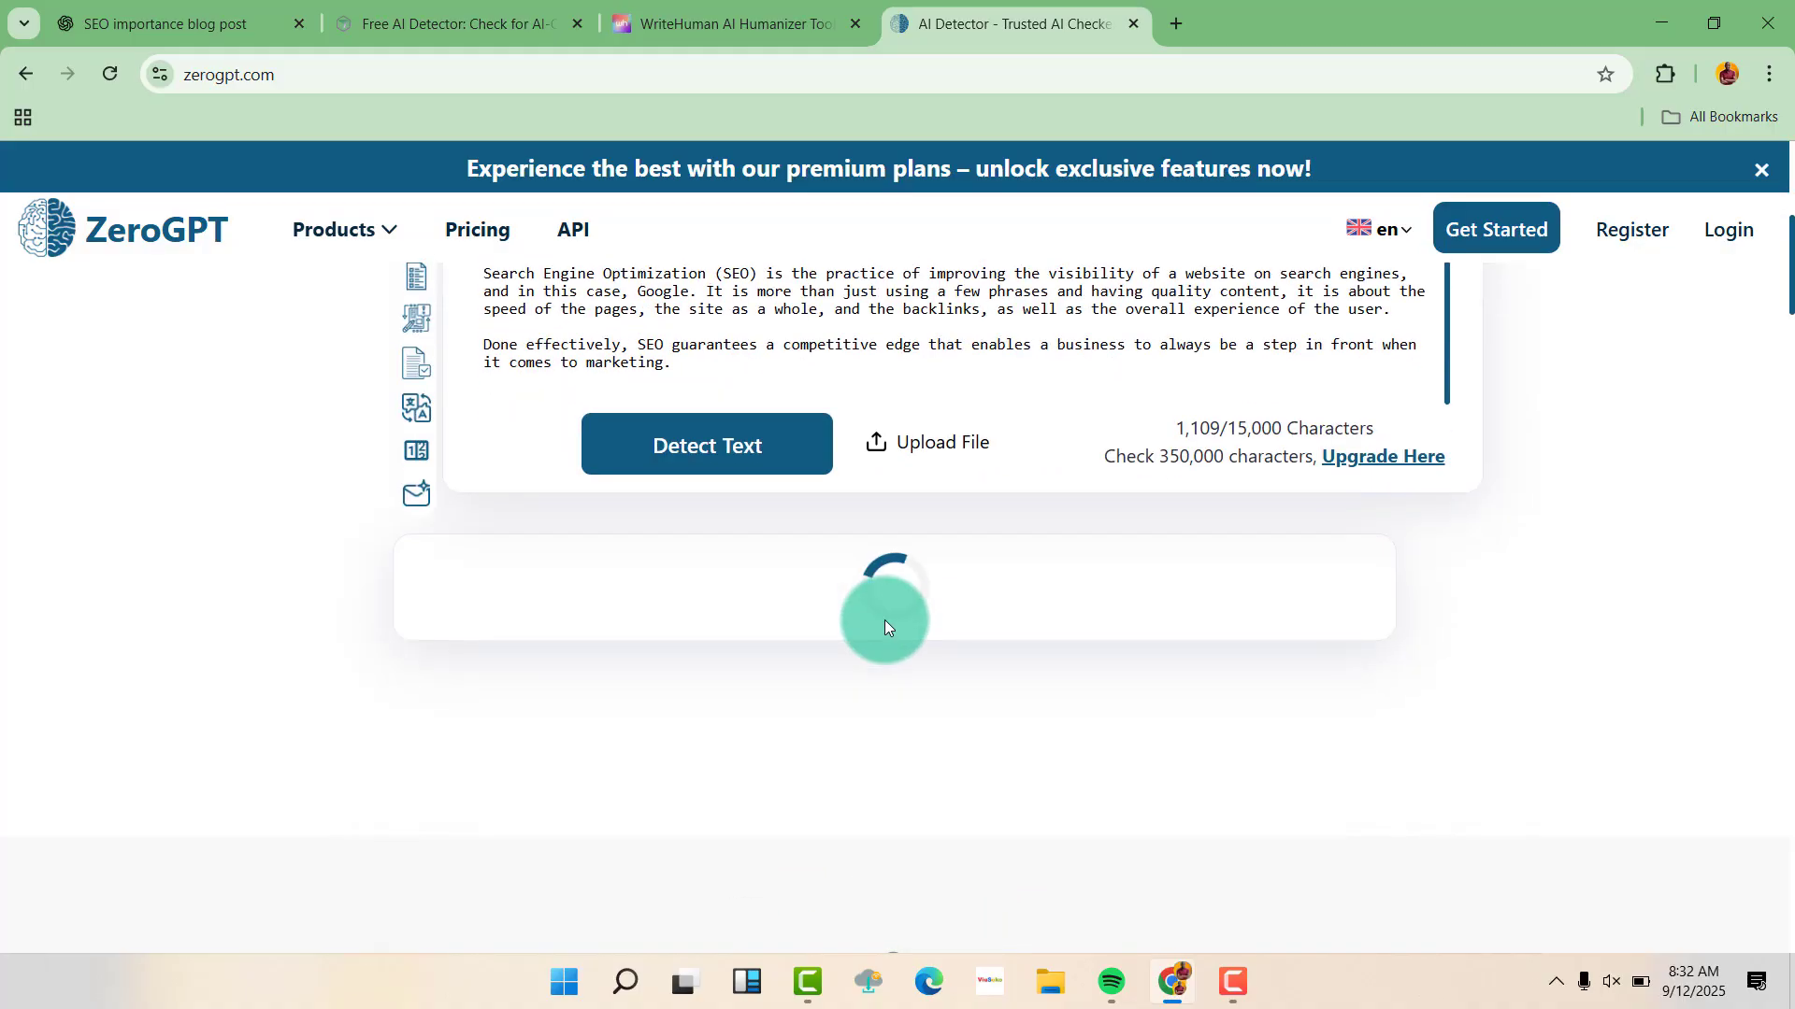
pyautogui.scroll(-2, 877, 653)
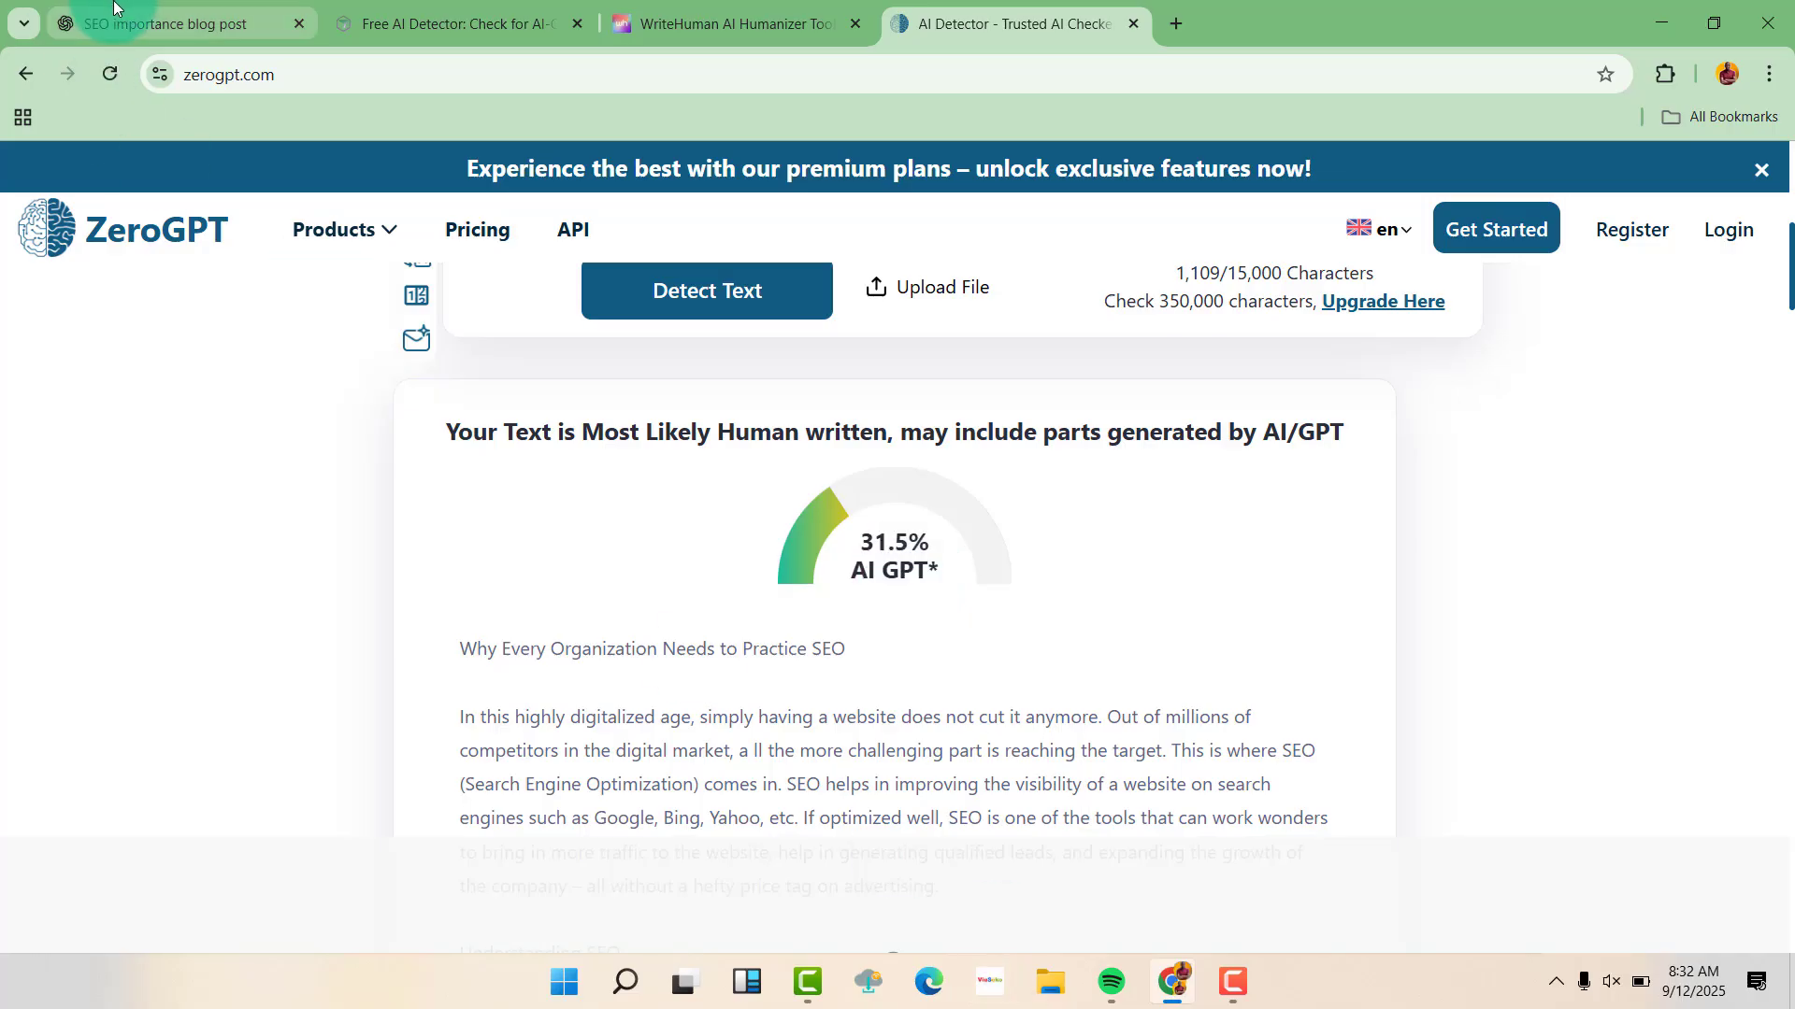
# Step: Copy the original SEO blog text from ChatGPT again
pyautogui.click(140, 24)
pyautogui.rightClick(890, 398)
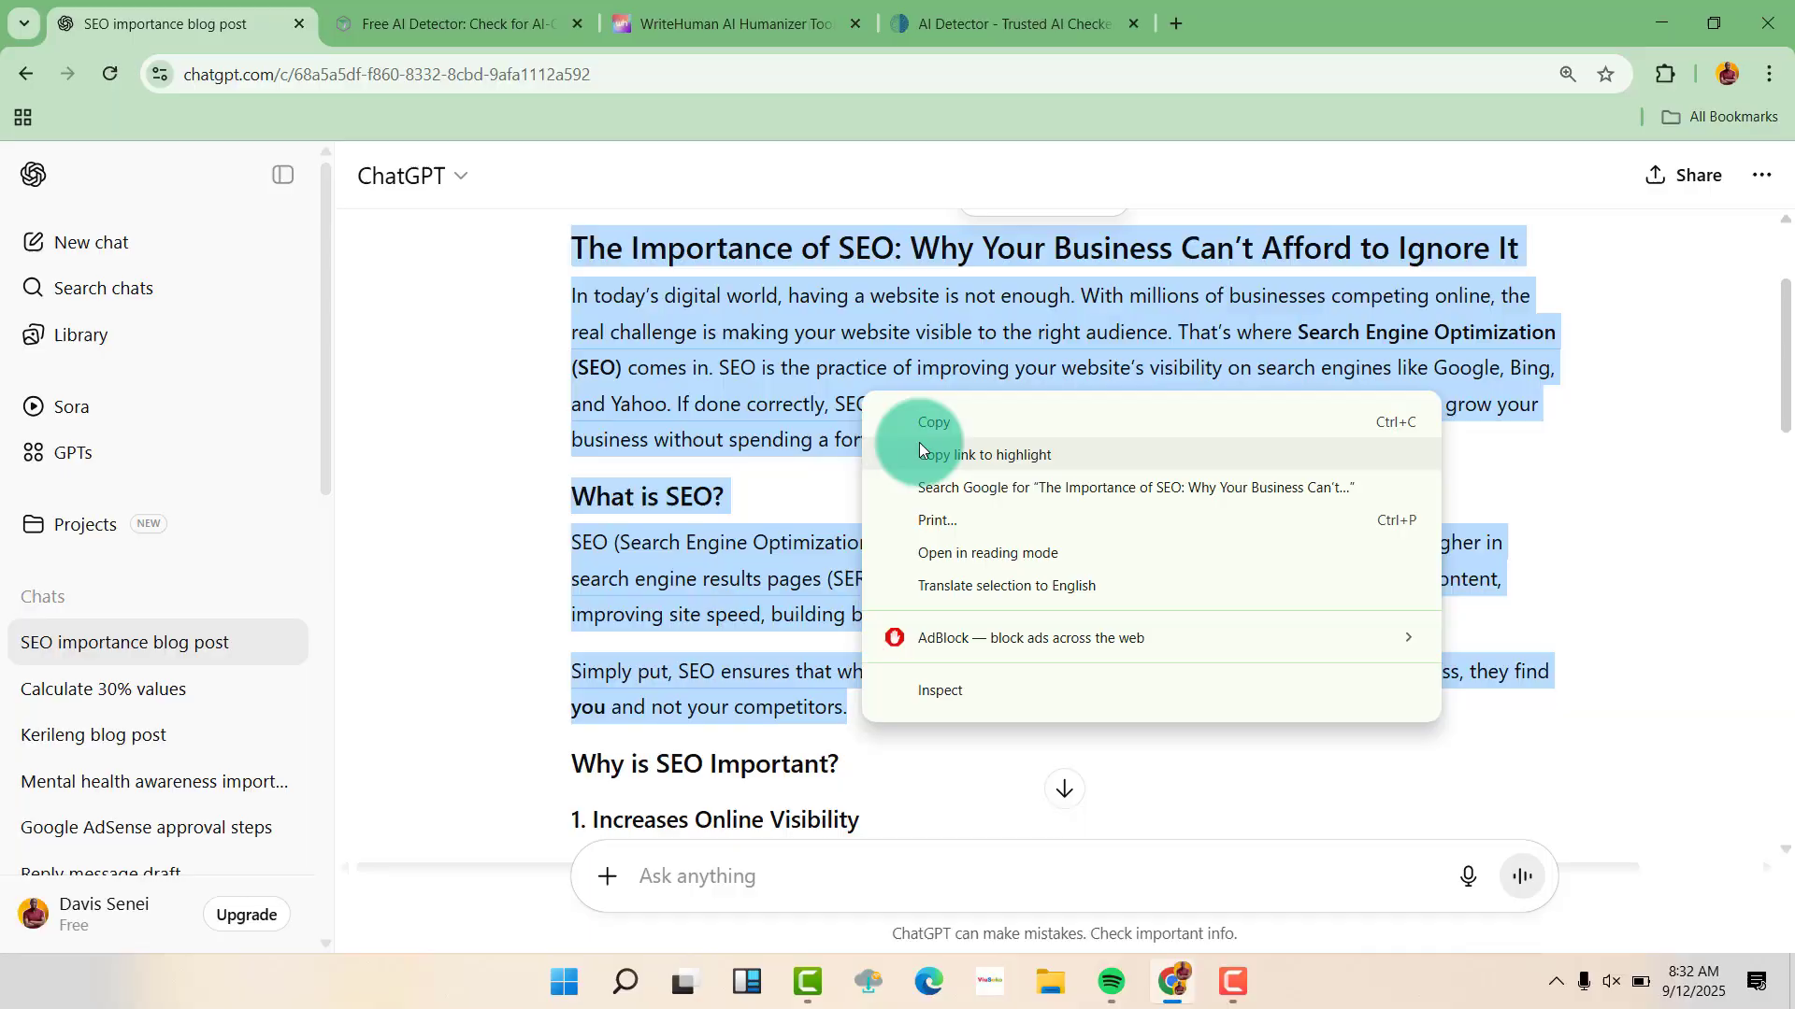
pyautogui.click(938, 421)
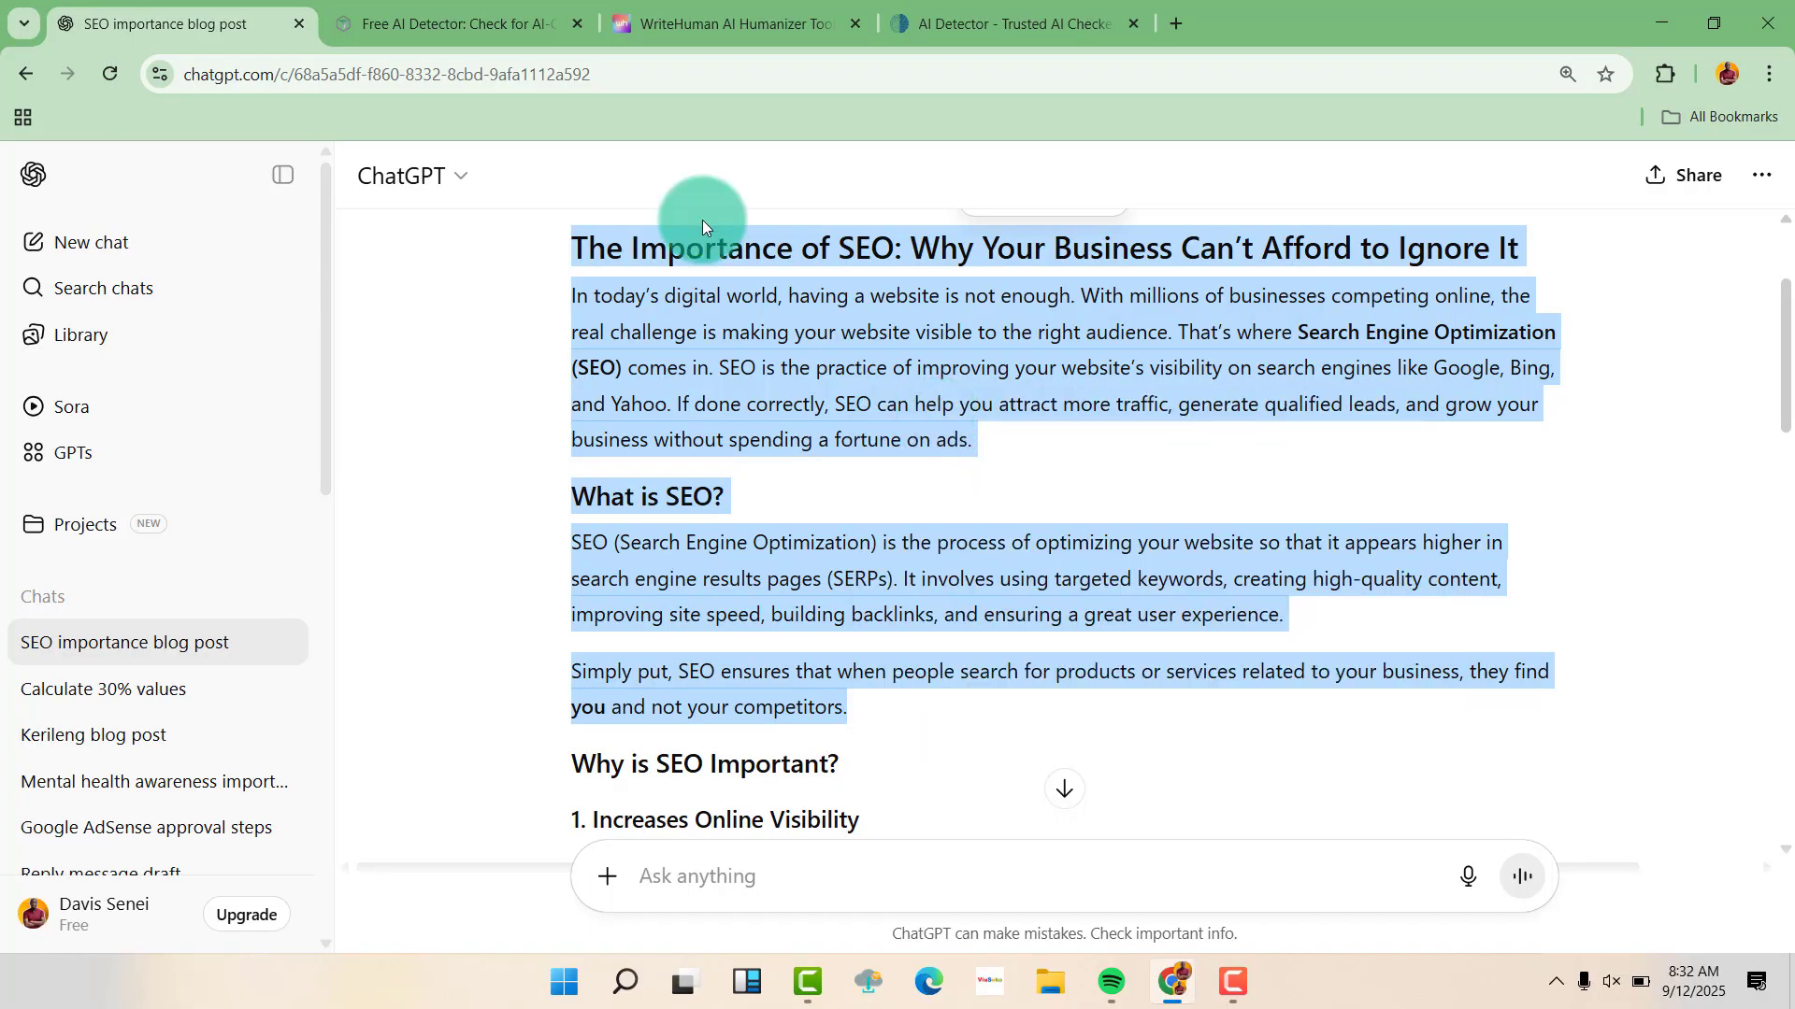
# Step: Go to Free AI Den's home page and scroll to the AI Humanizer in Power Tools
pyautogui.click(396, 9)
pyautogui.scroll(10, 608, 233)
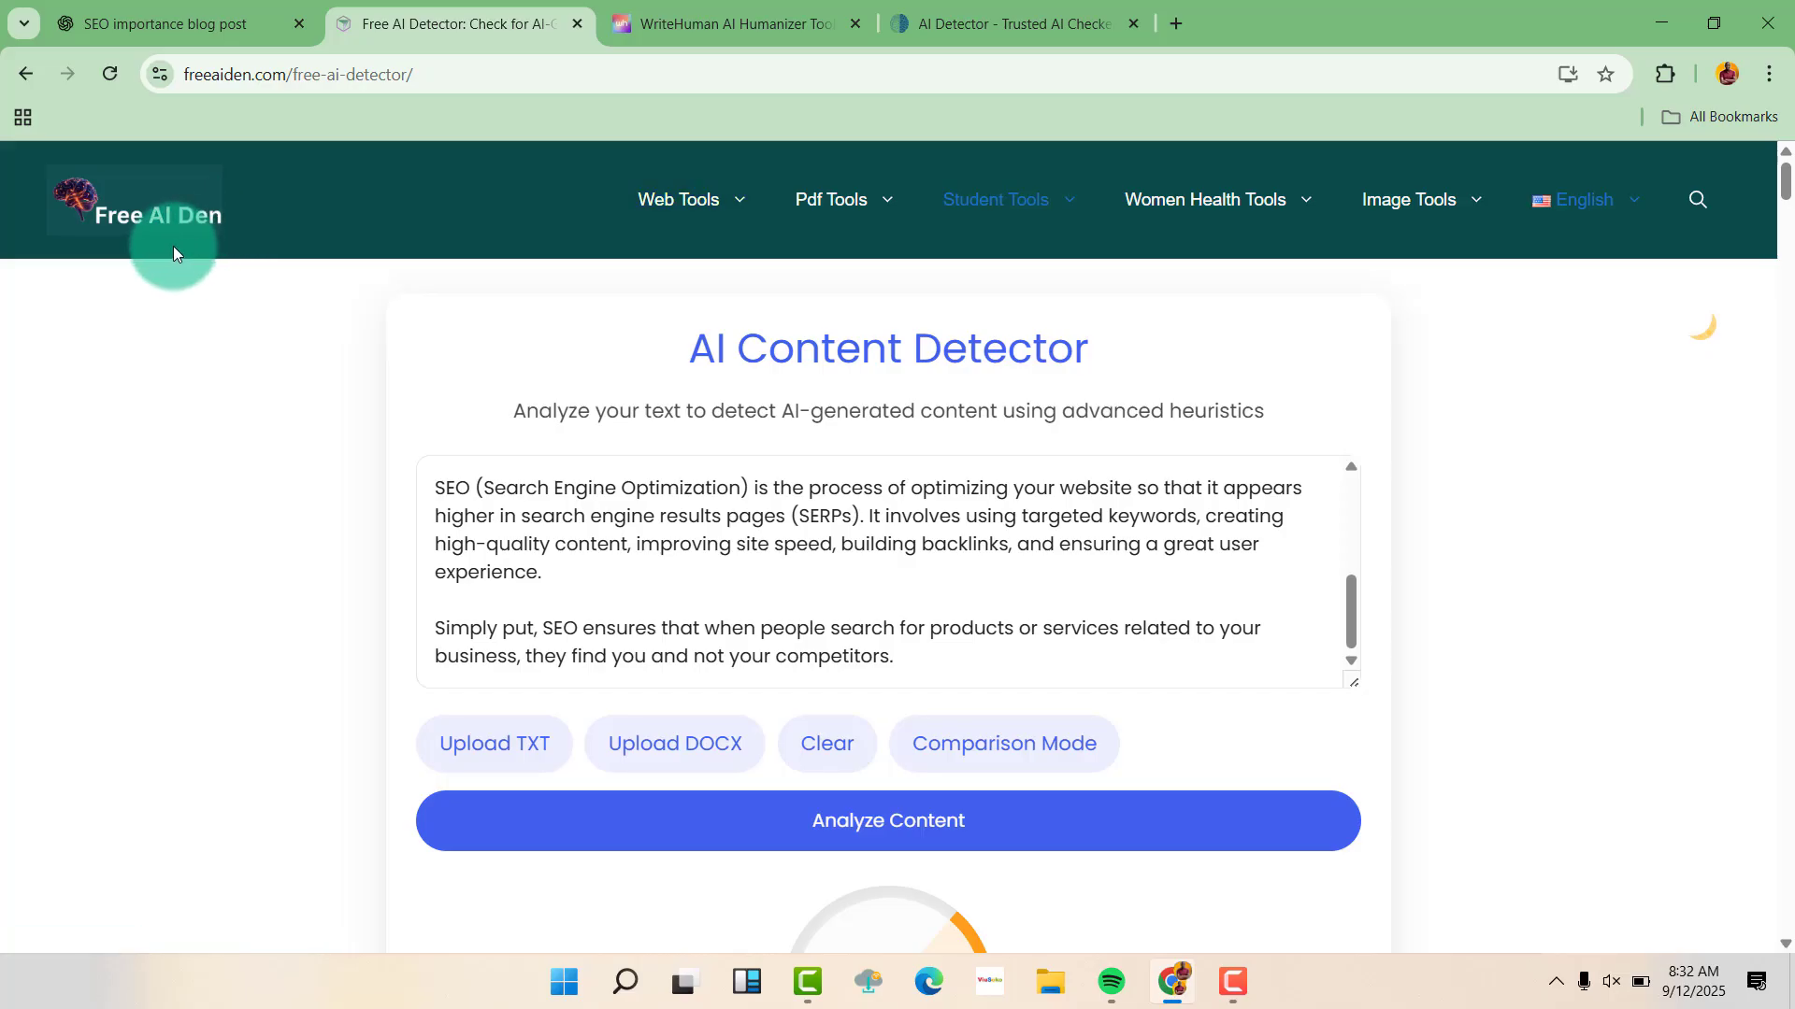
pyautogui.click(161, 226)
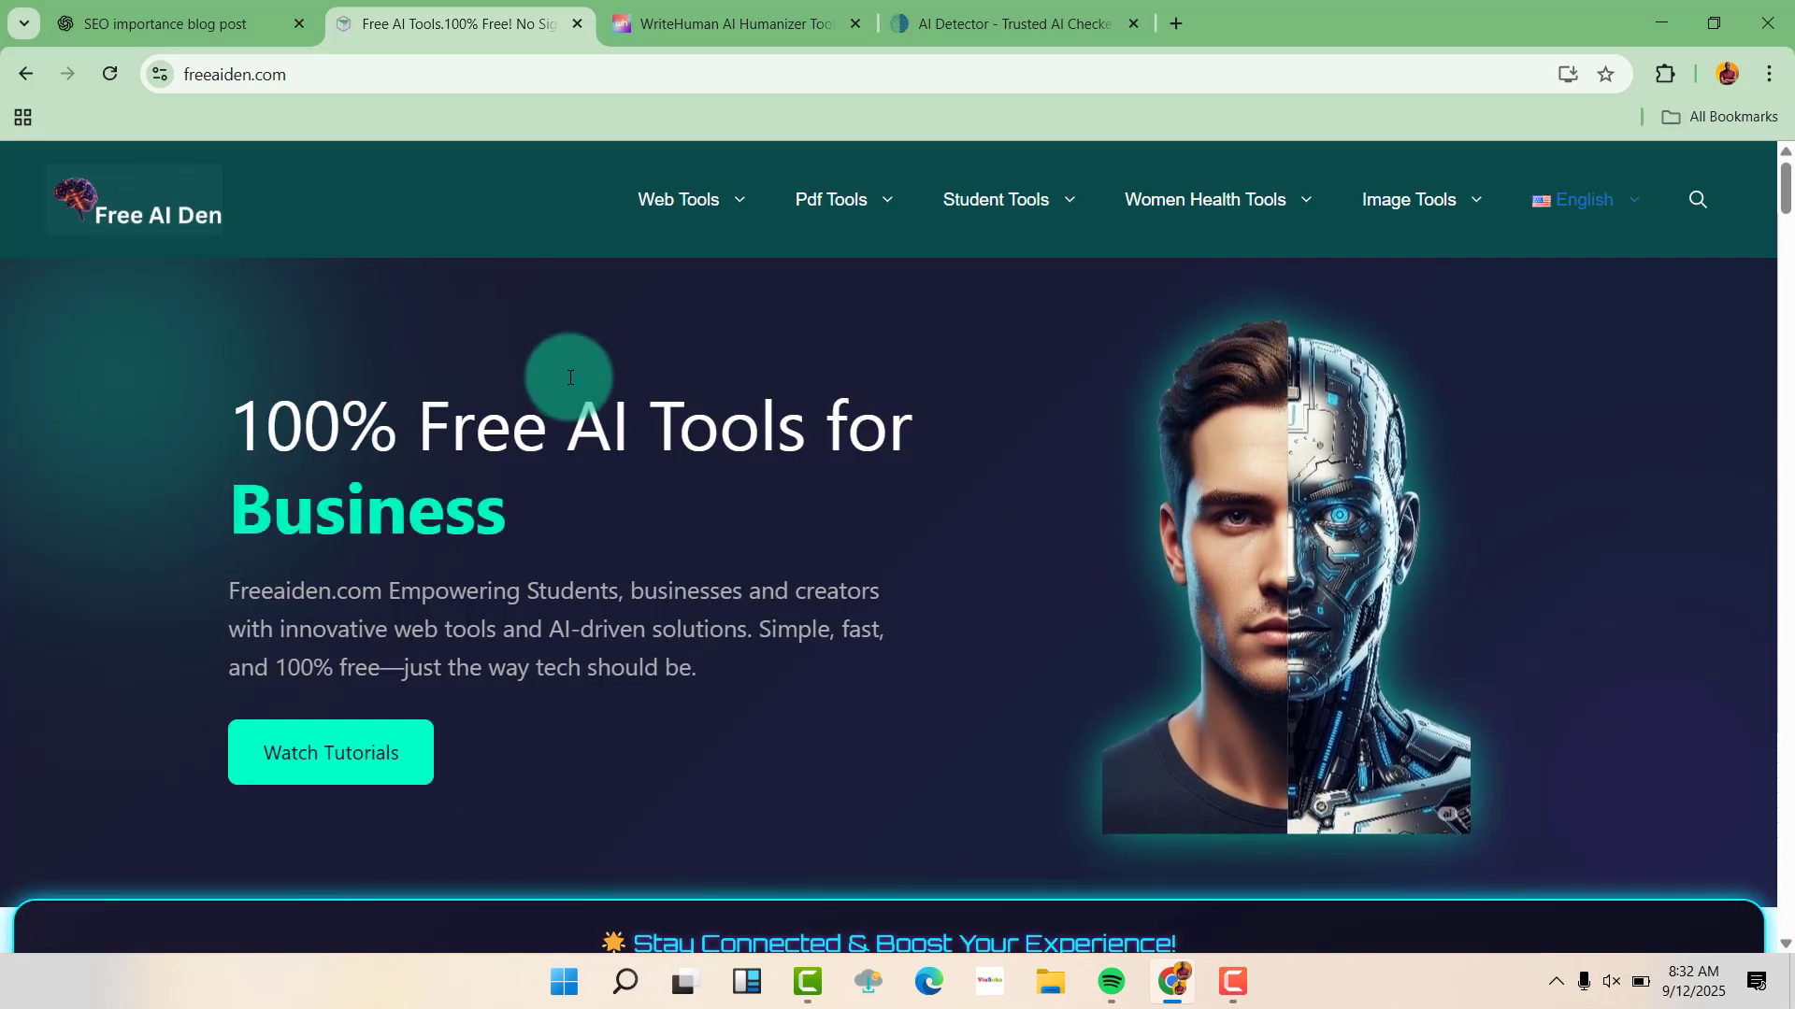
pyautogui.scroll(-5, 570, 377)
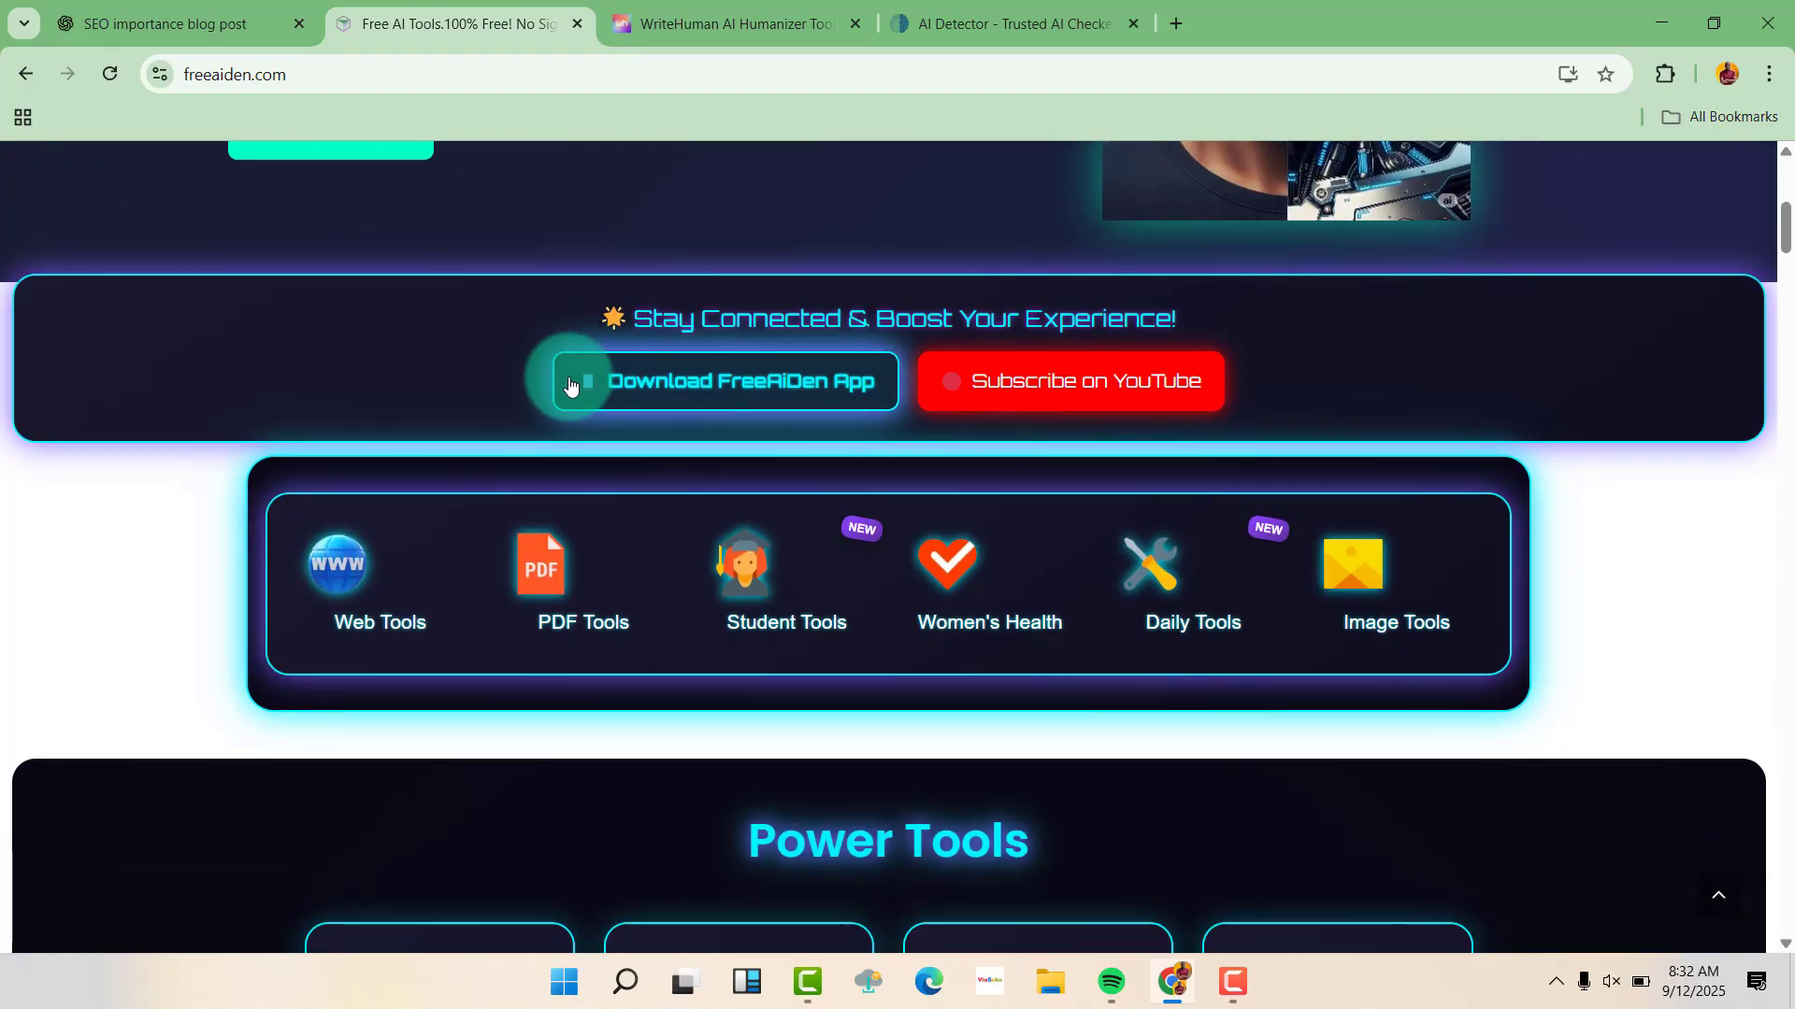
pyautogui.scroll(-4, 568, 380)
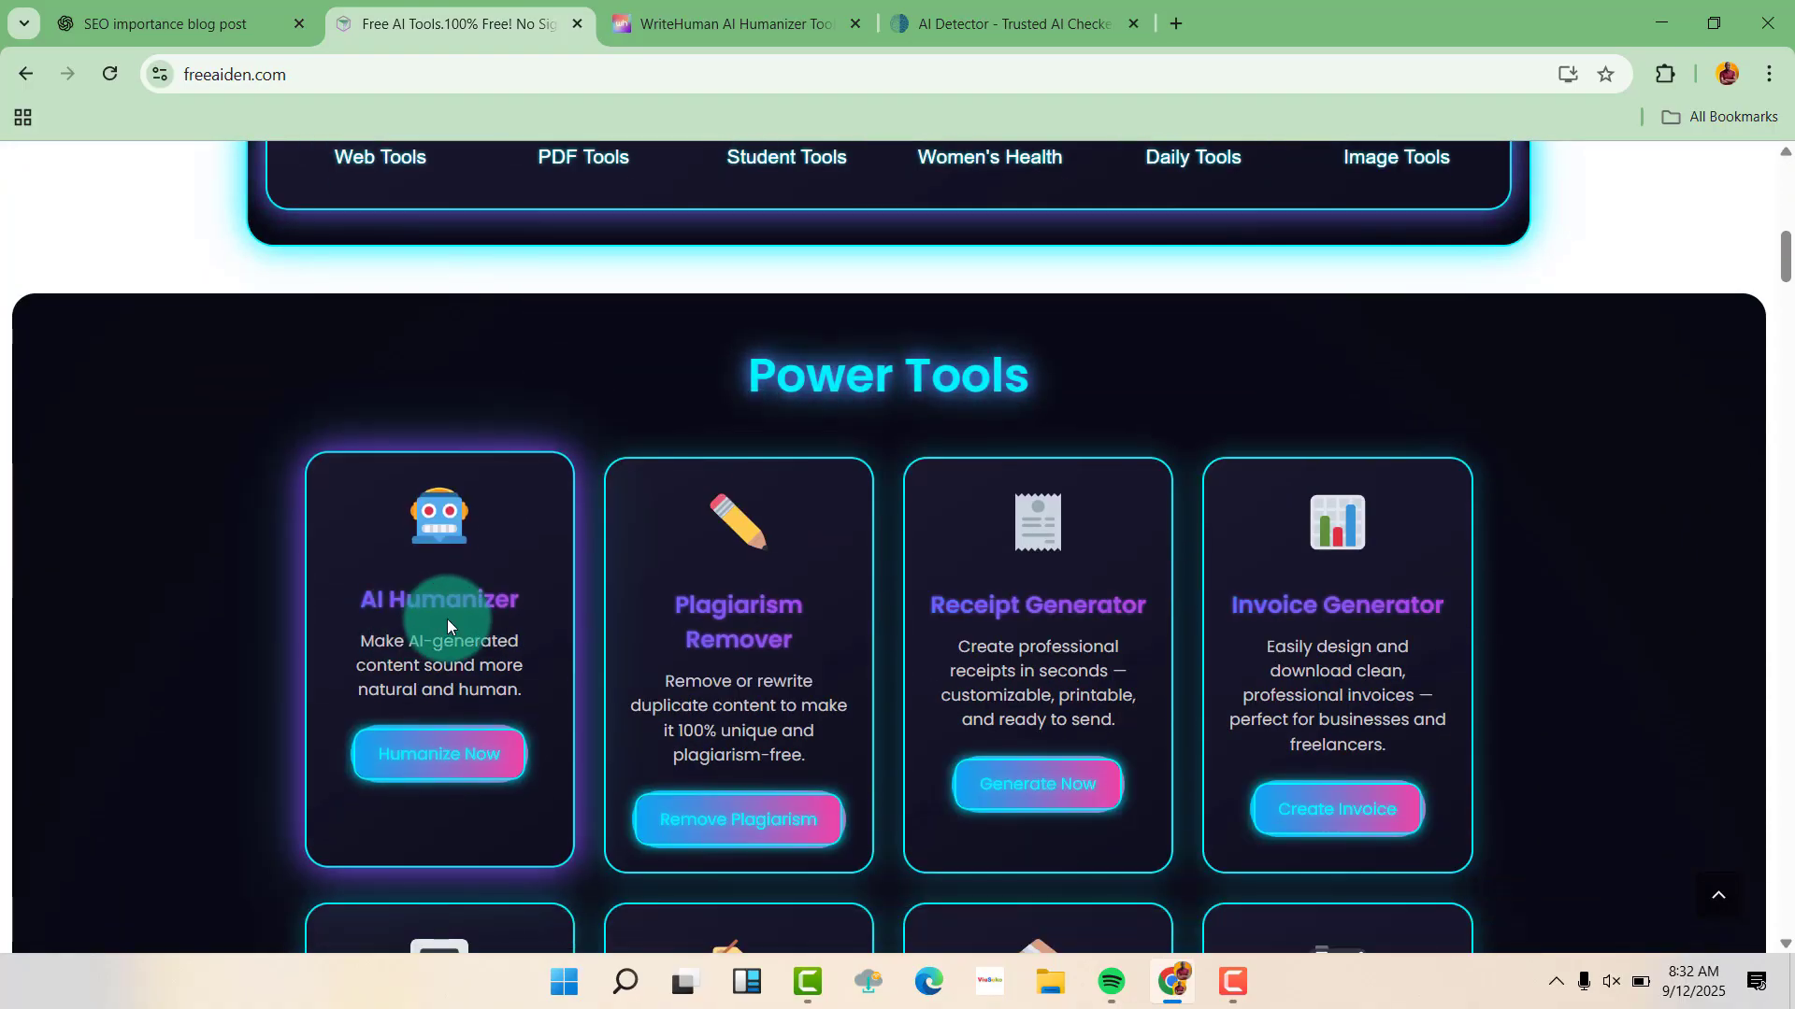
# Step: Paste the ChatGPT SEO text into Free AI Den's AI Humanizer, humanize it, and copy the output
pyautogui.click(465, 765)
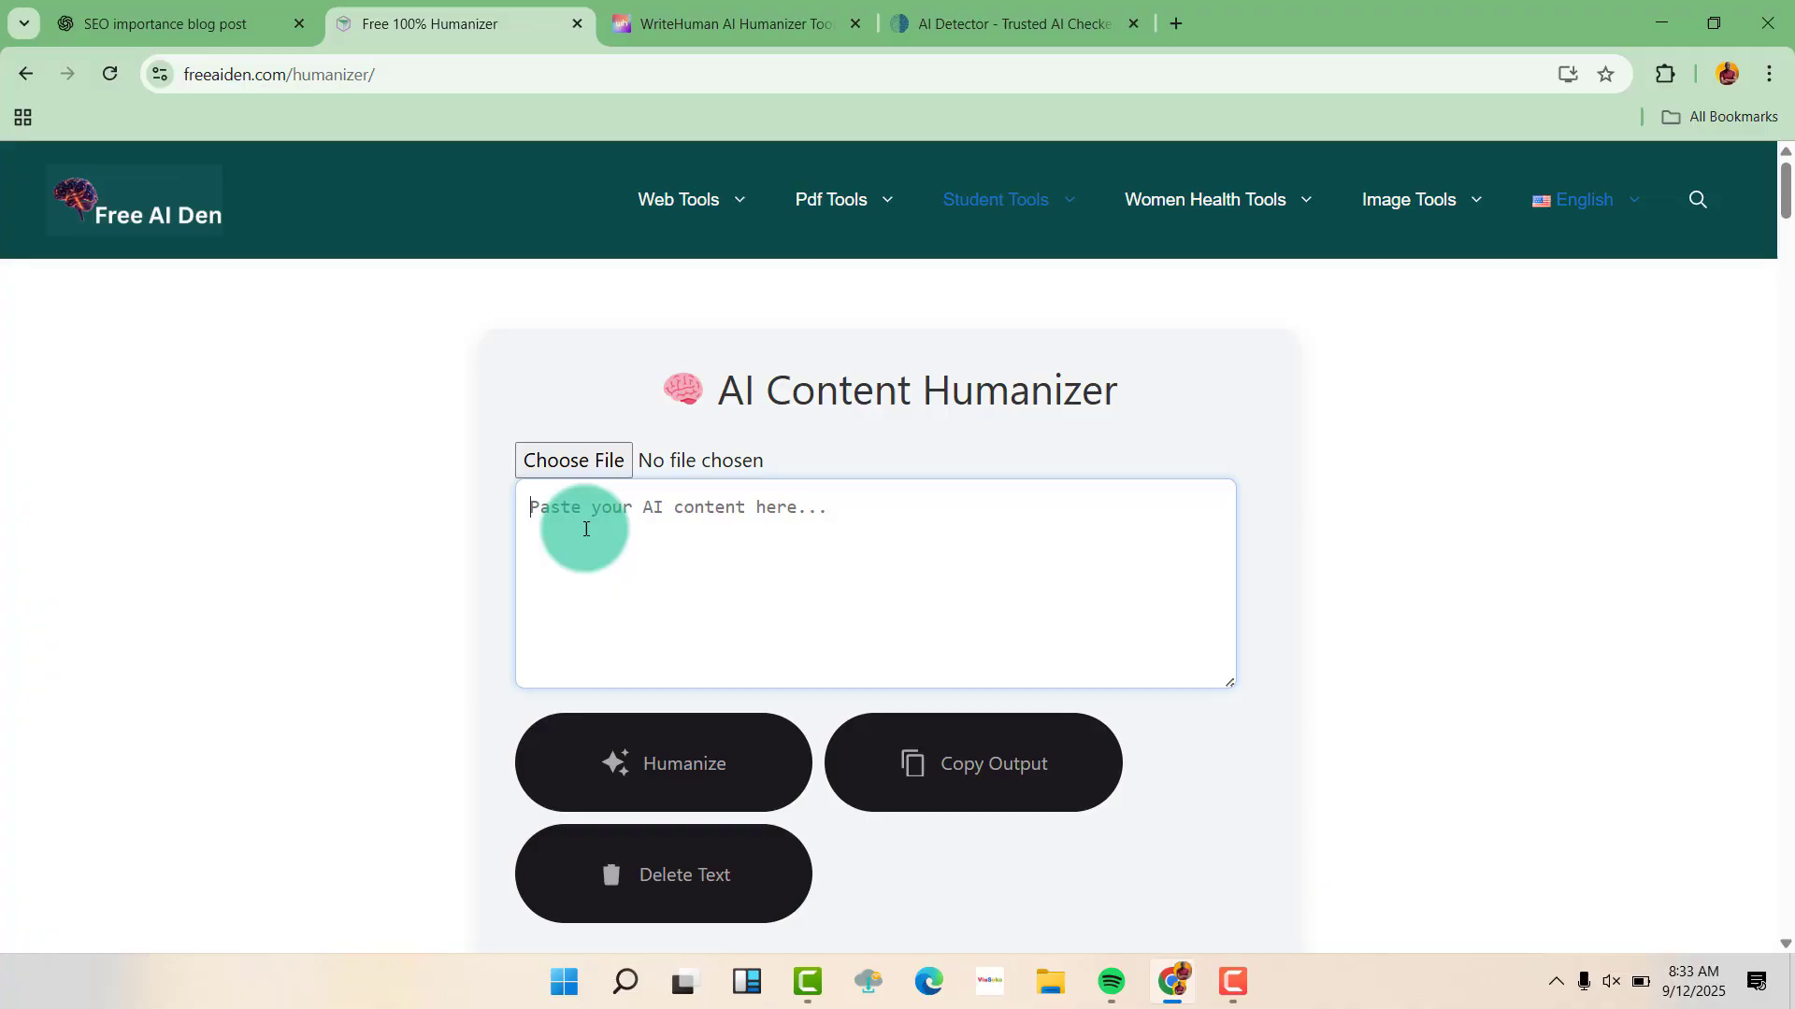
pyautogui.rightClick(582, 521)
pyautogui.click(675, 638)
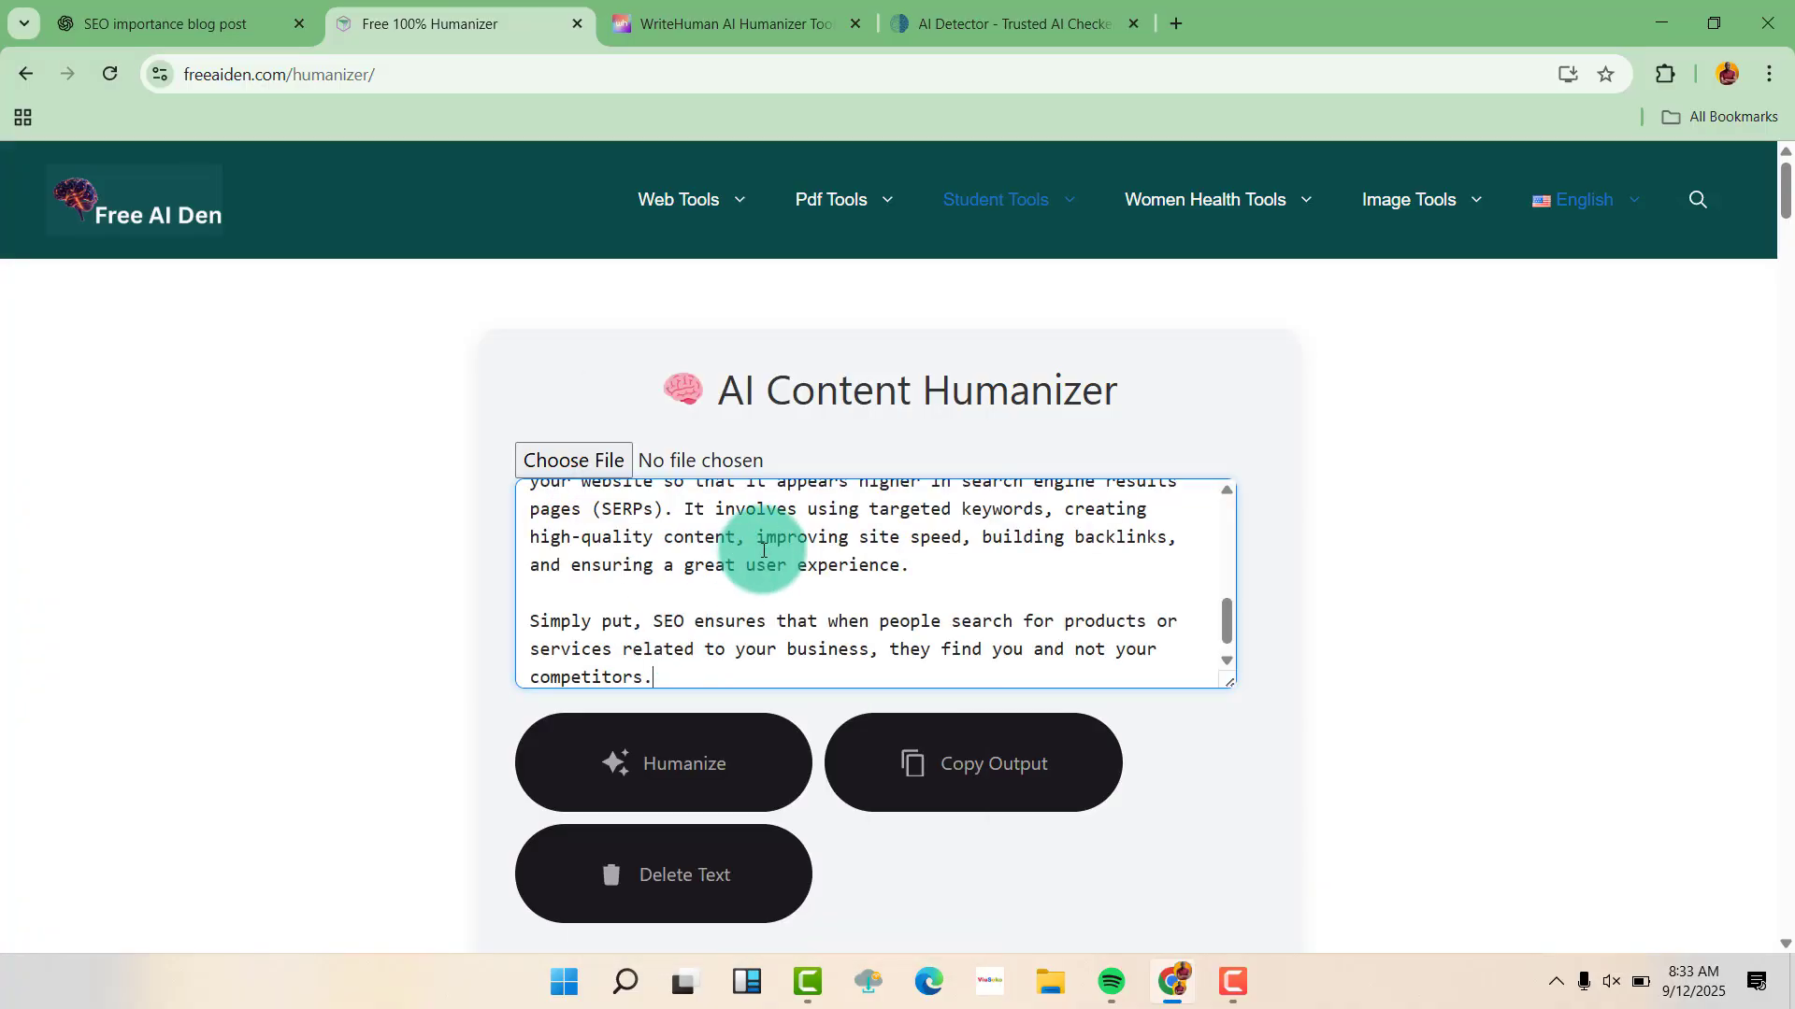
pyautogui.click(703, 767)
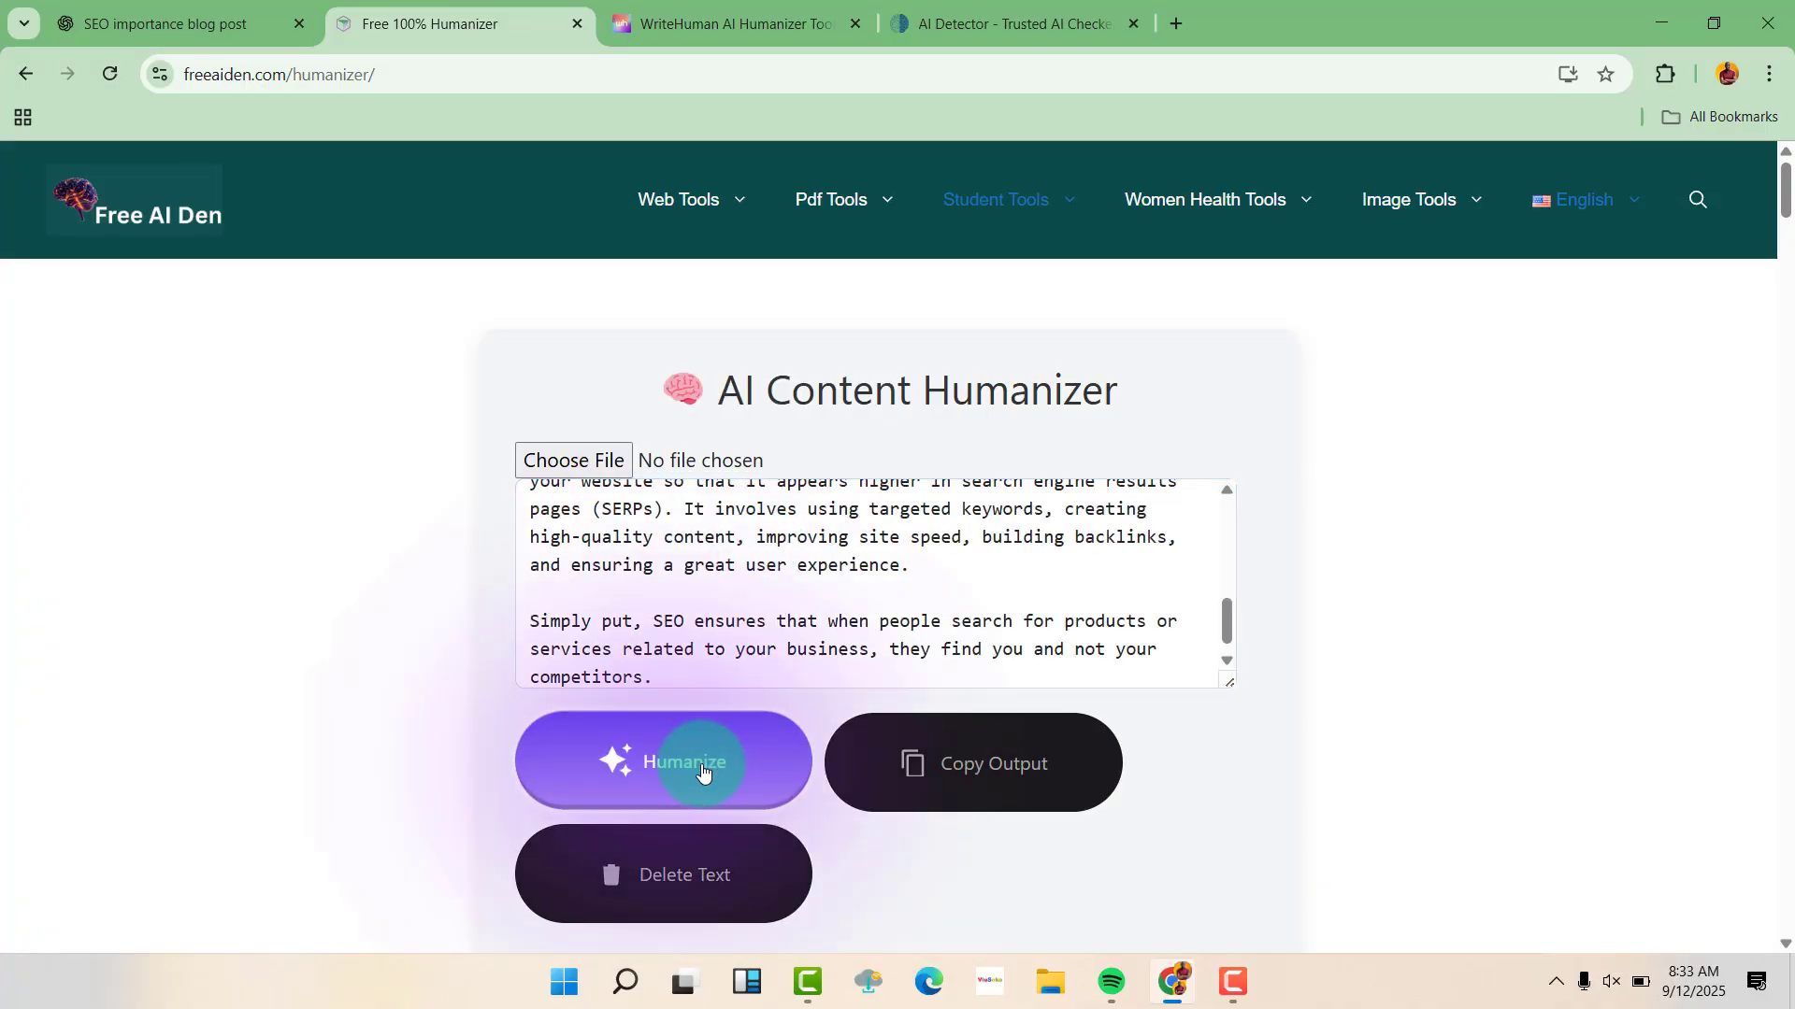
pyautogui.click(702, 768)
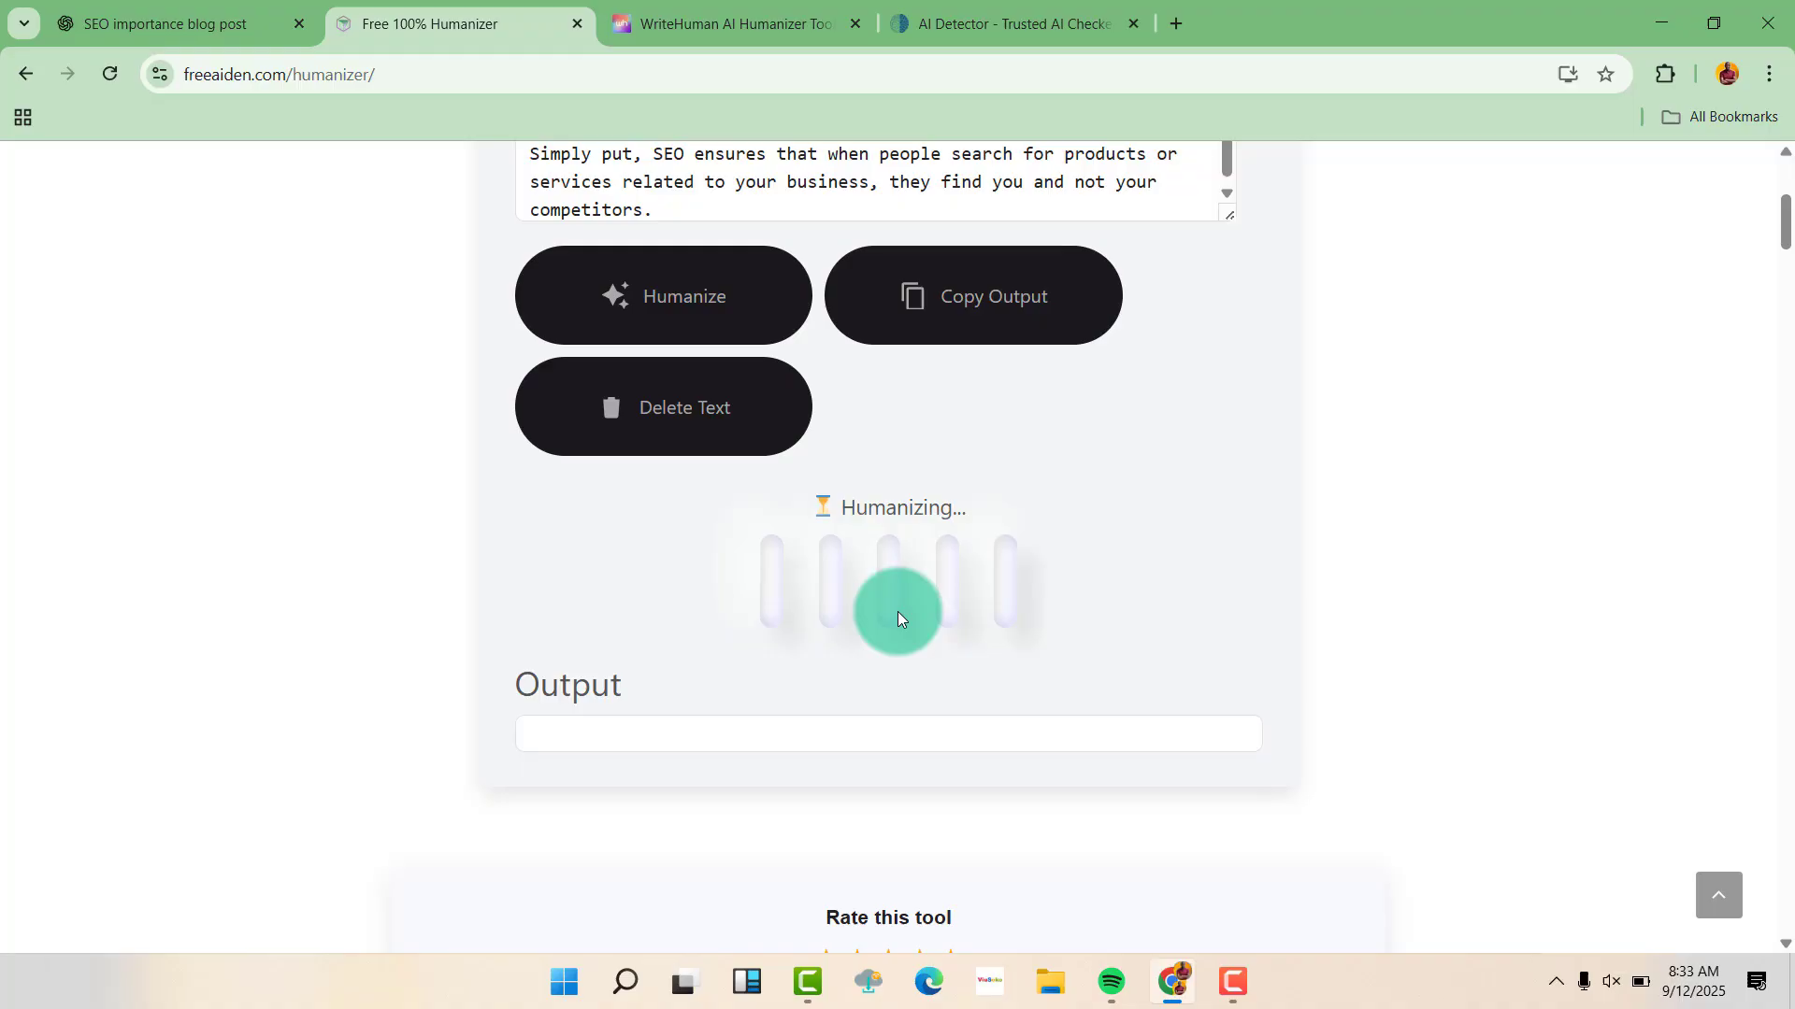
pyautogui.scroll(2, 894, 594)
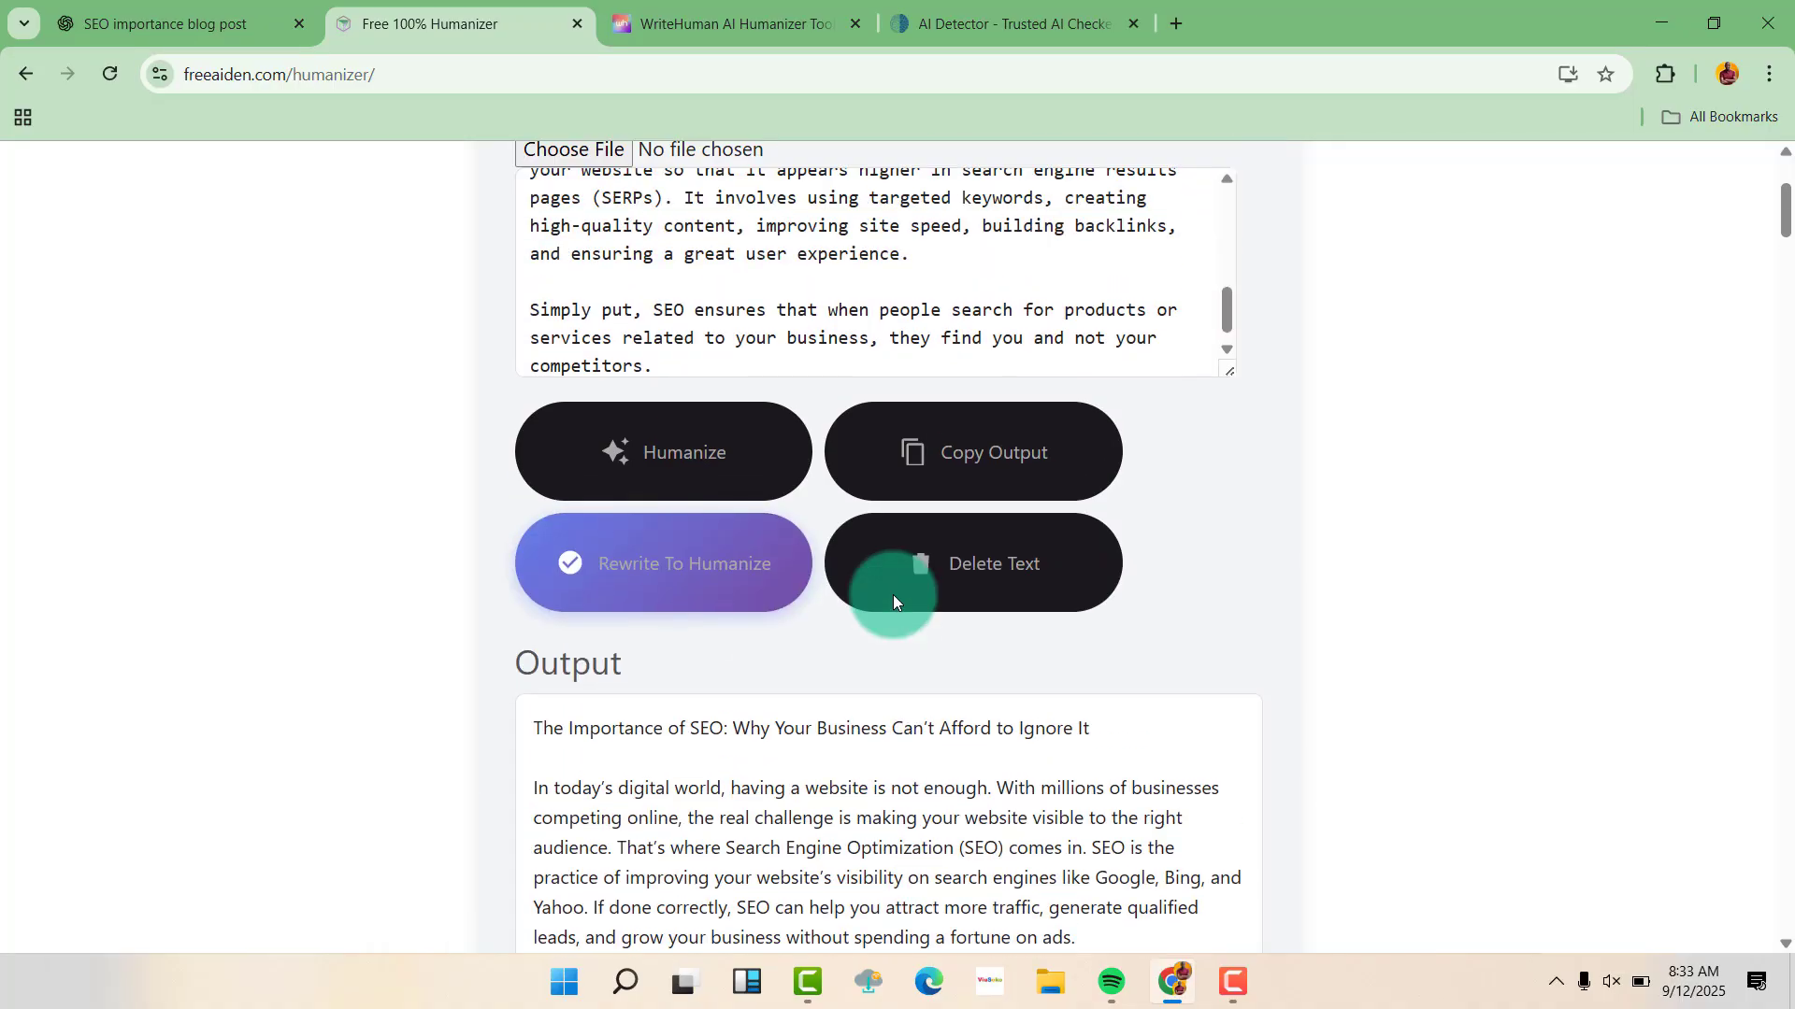
pyautogui.click(969, 448)
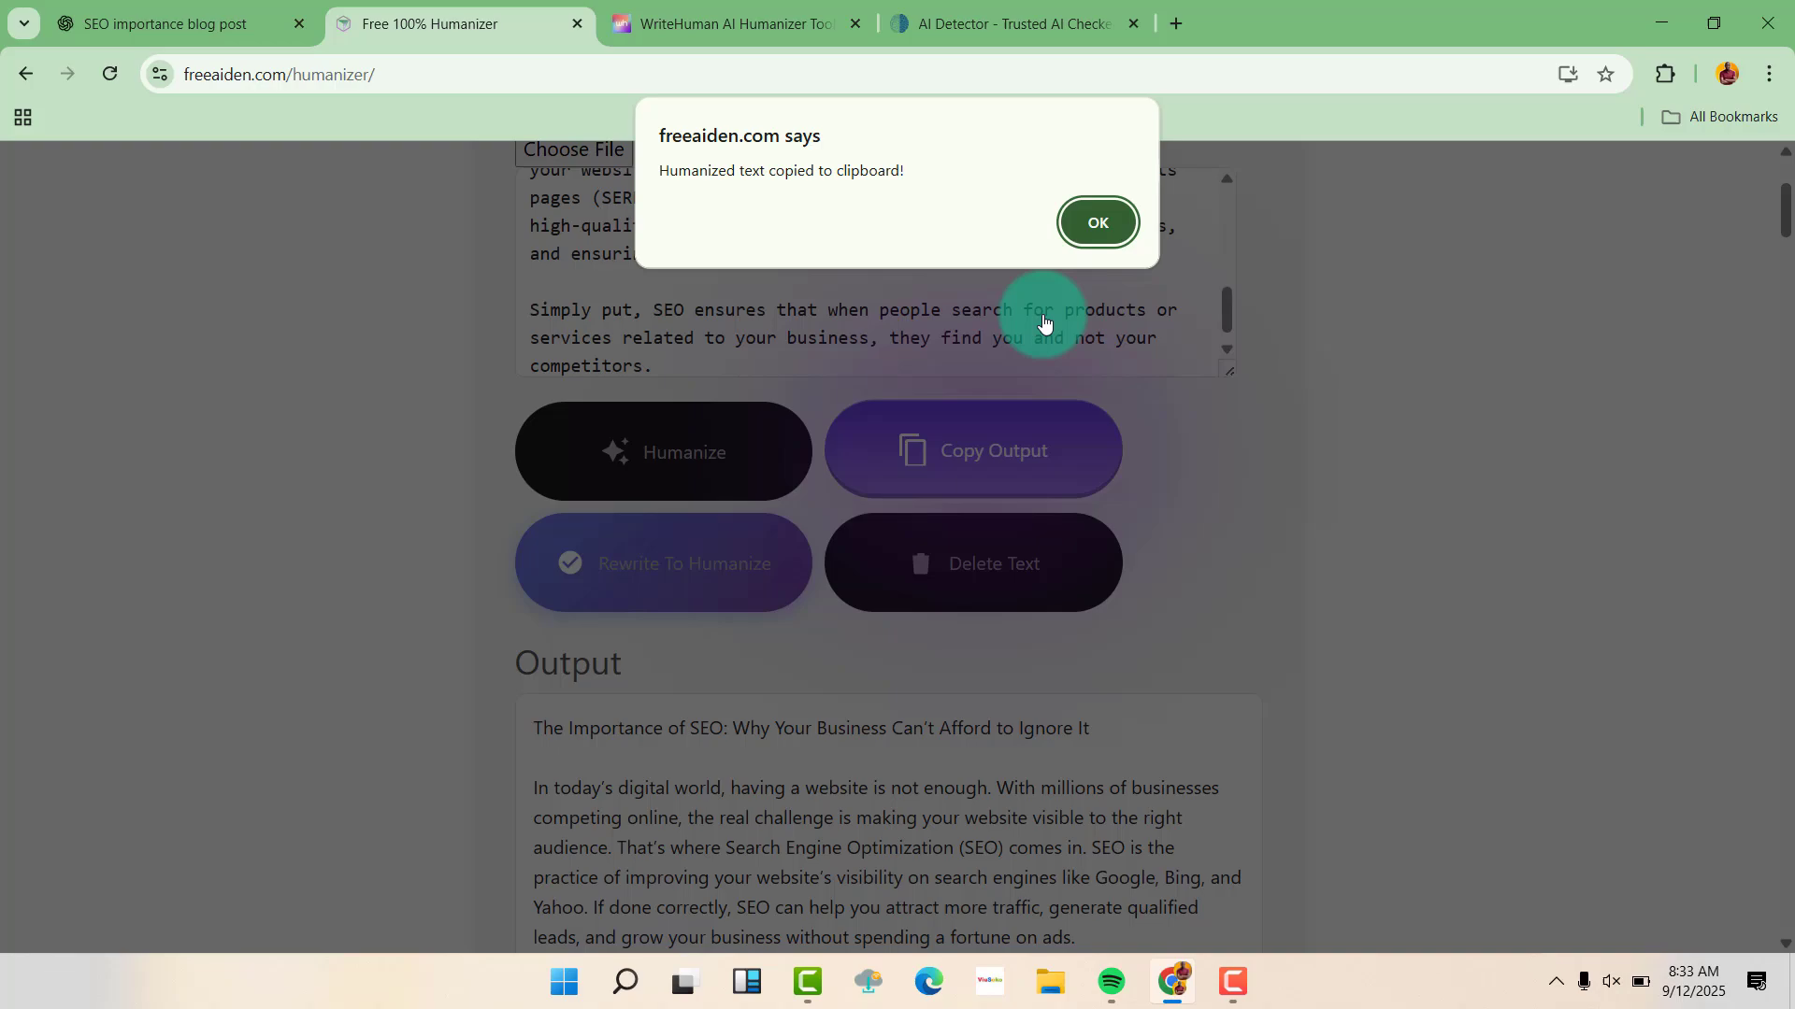
pyautogui.click(1099, 222)
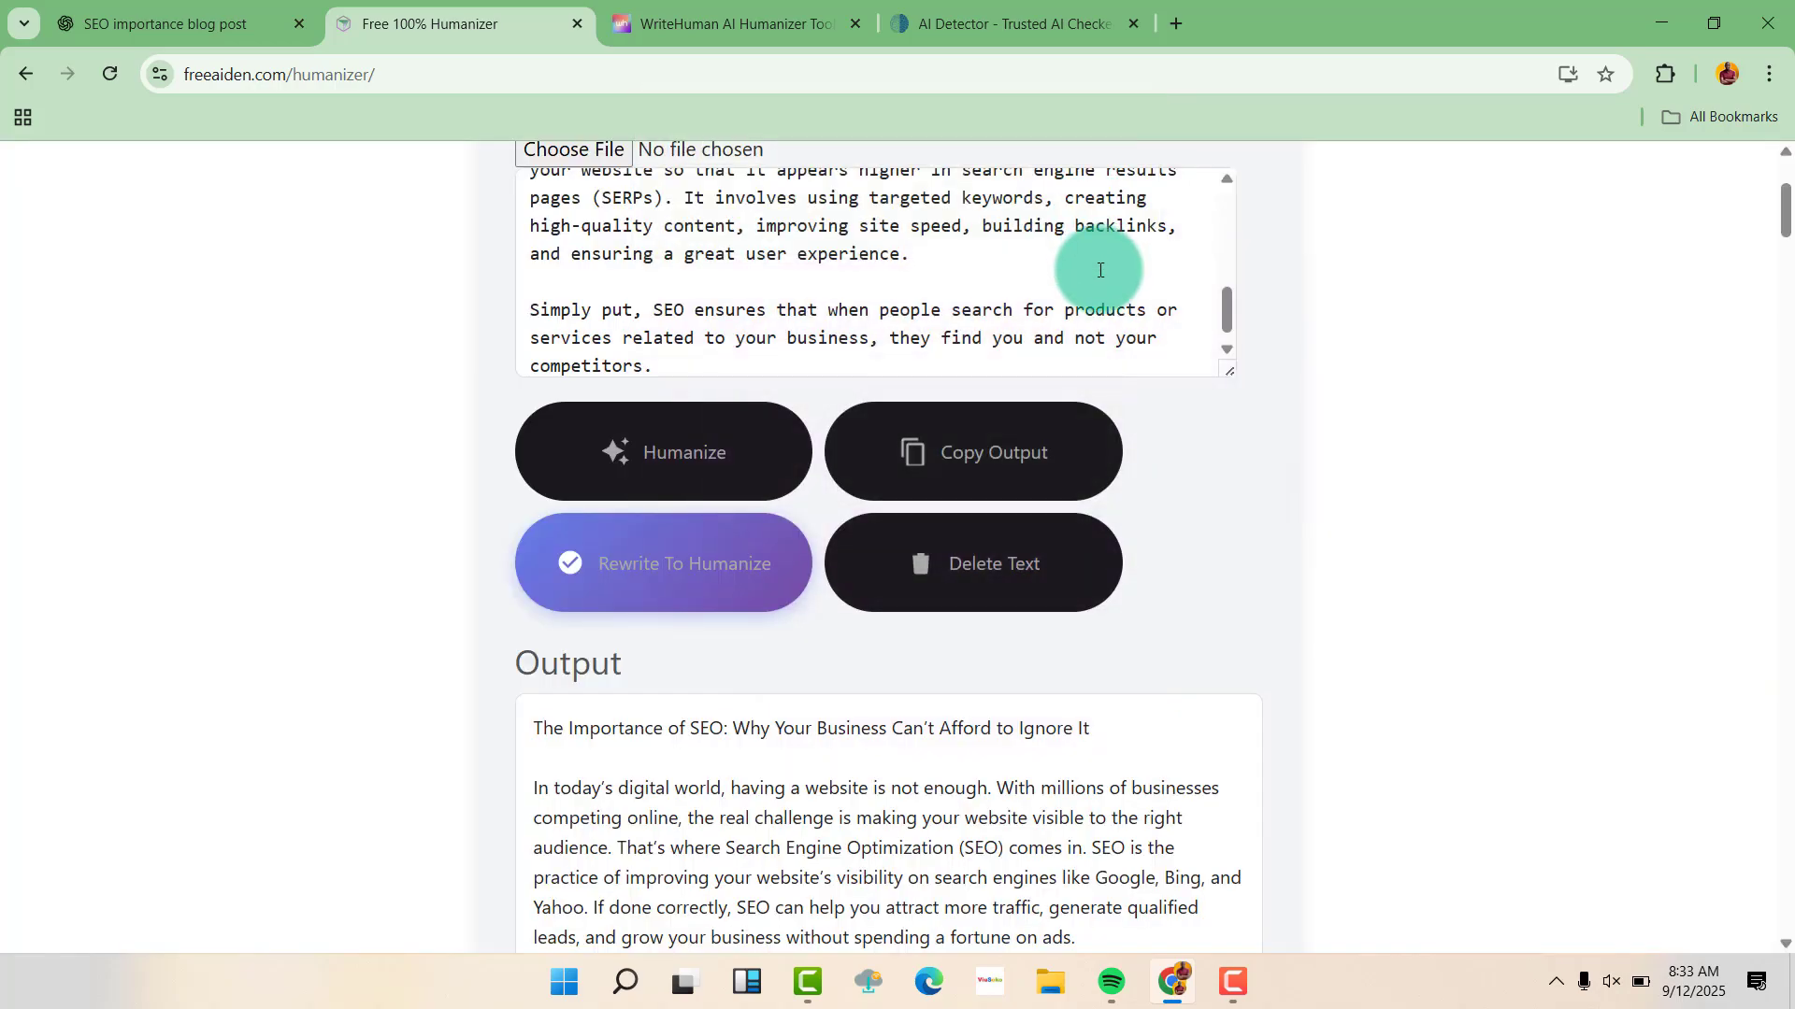
# Step: Replace the humanizer's input text with the humanized output
pyautogui.click(549, 308)
pyautogui.hotkey('ctrl', 'a')
pyautogui.hotkey('ctrl', 'v')
pyautogui.scroll(3, 654, 280)
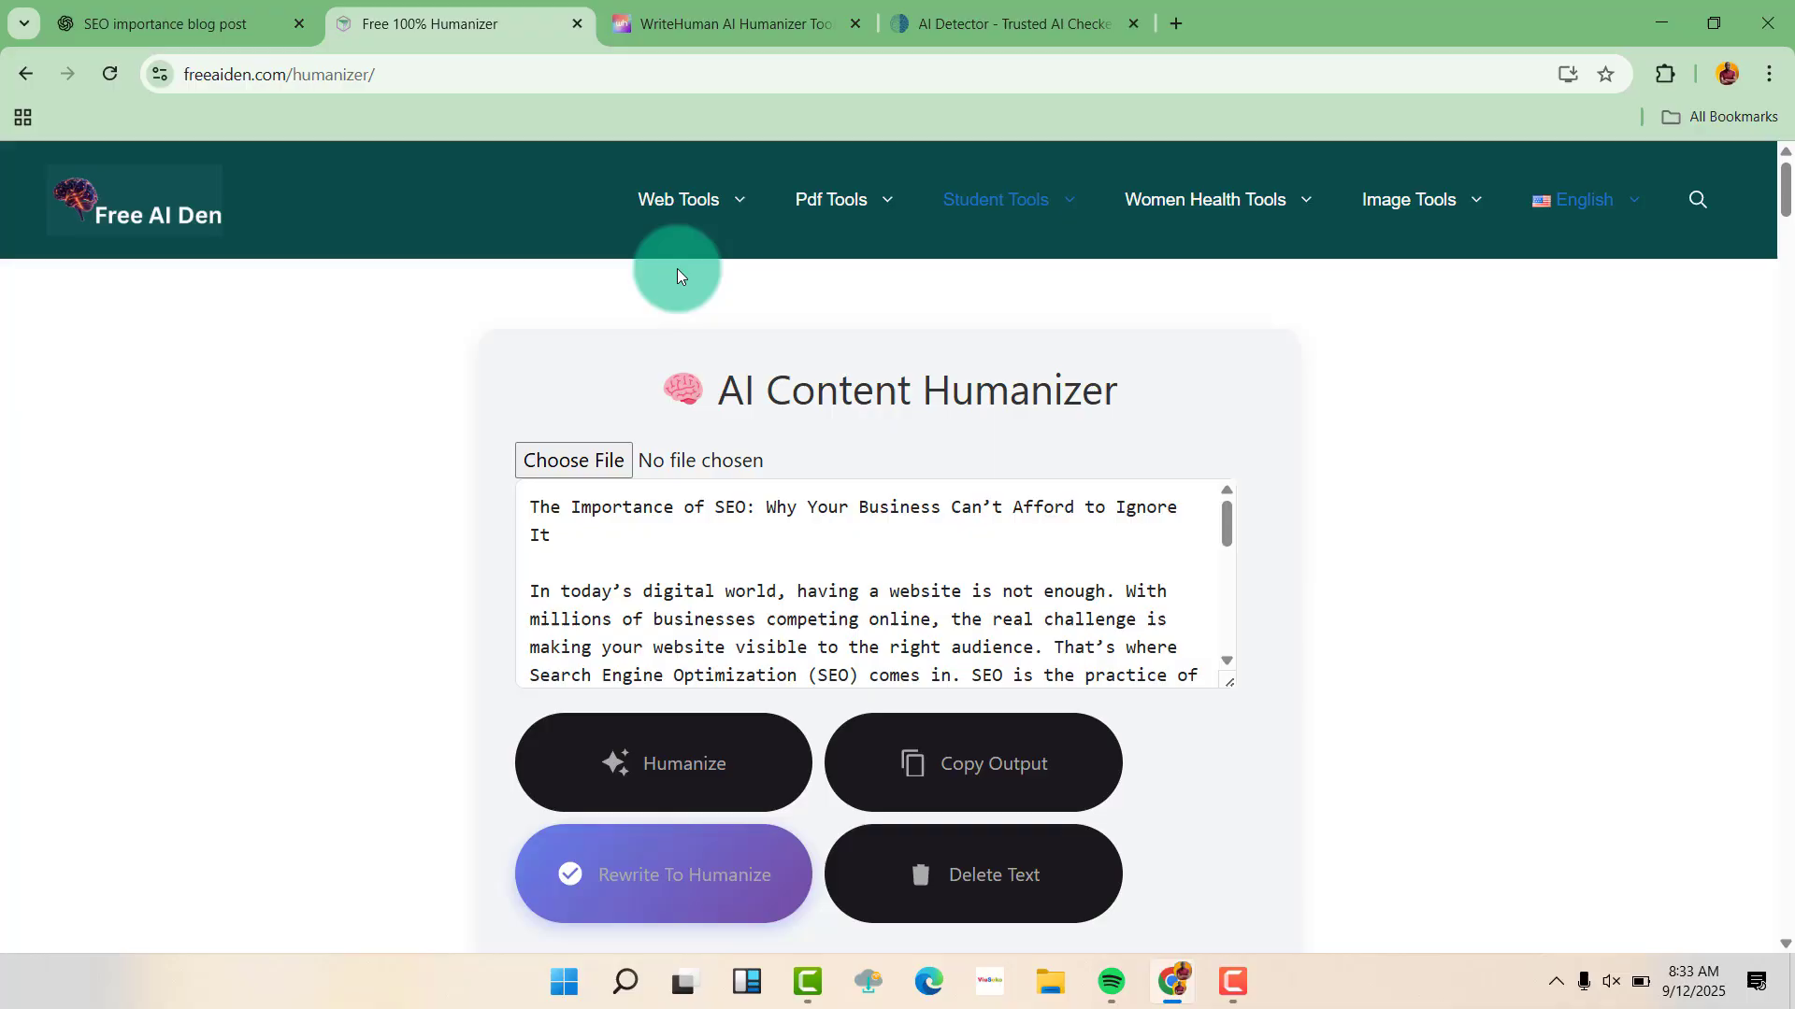
# Step: Open Free AI Den's home page in a new tab and go to the AI Content Detector
pyautogui.rightClick(161, 208)
pyautogui.press('Escape')
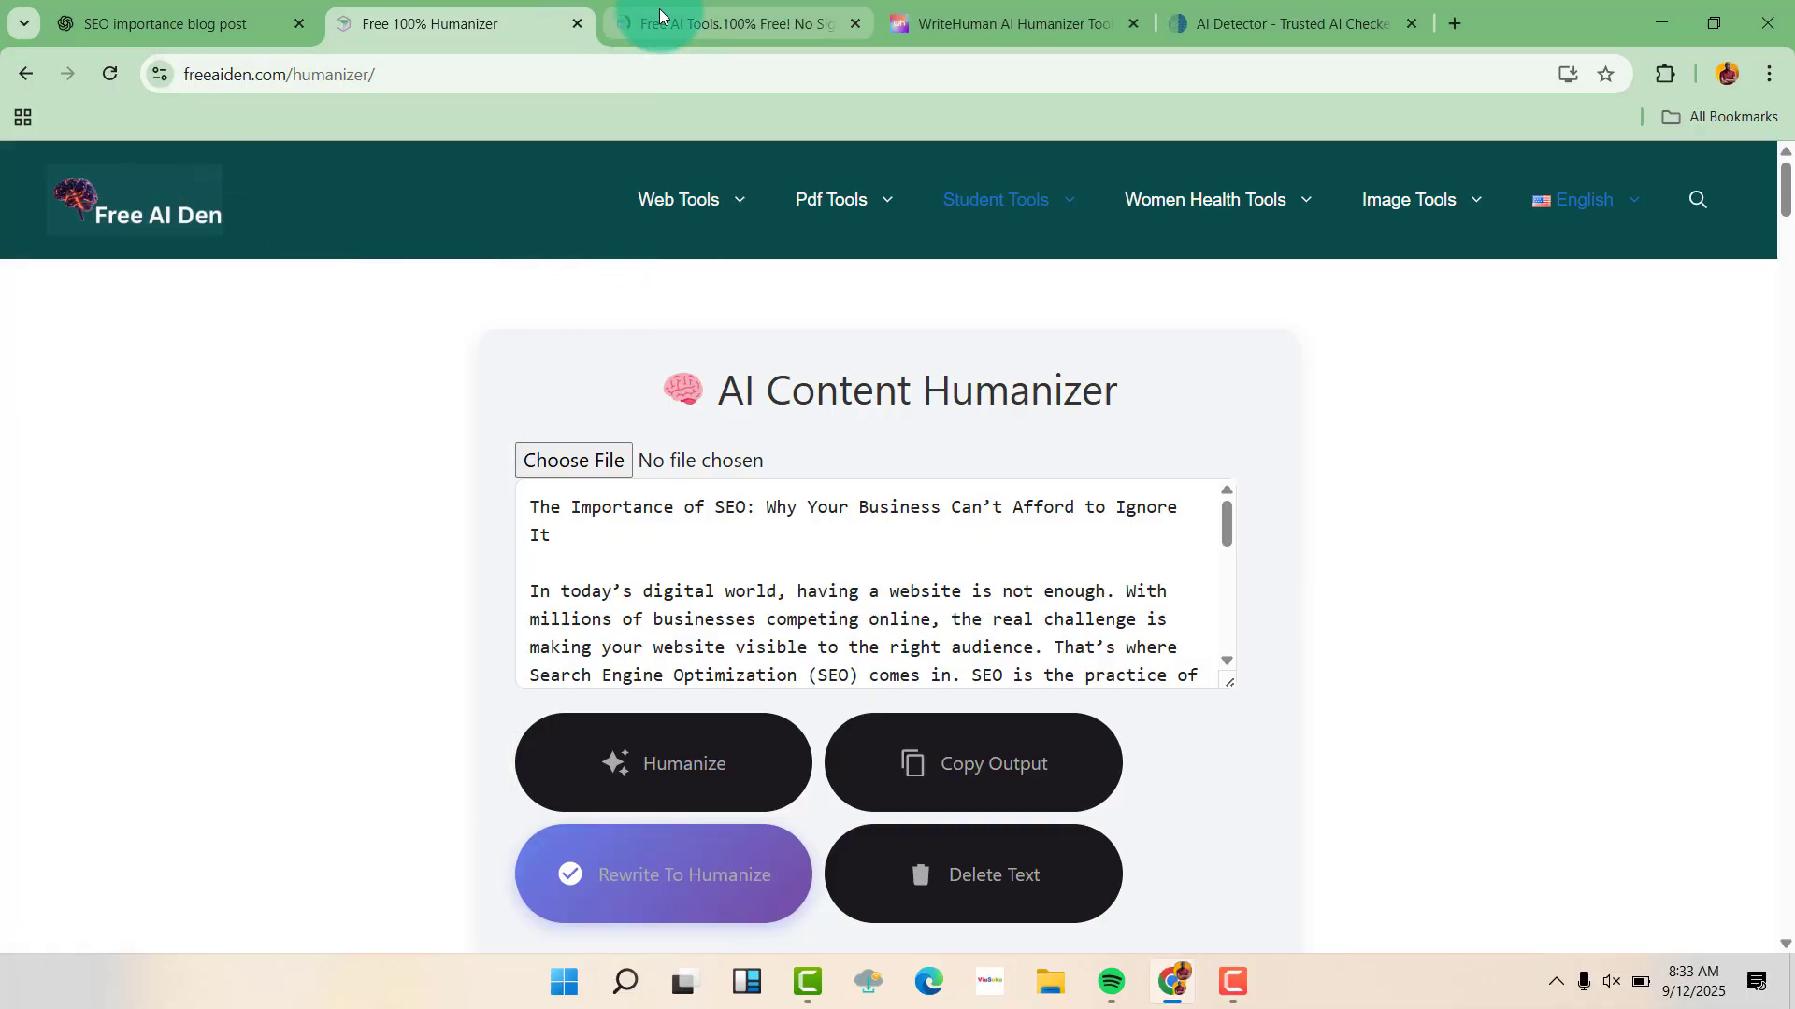
pyautogui.click(660, 37)
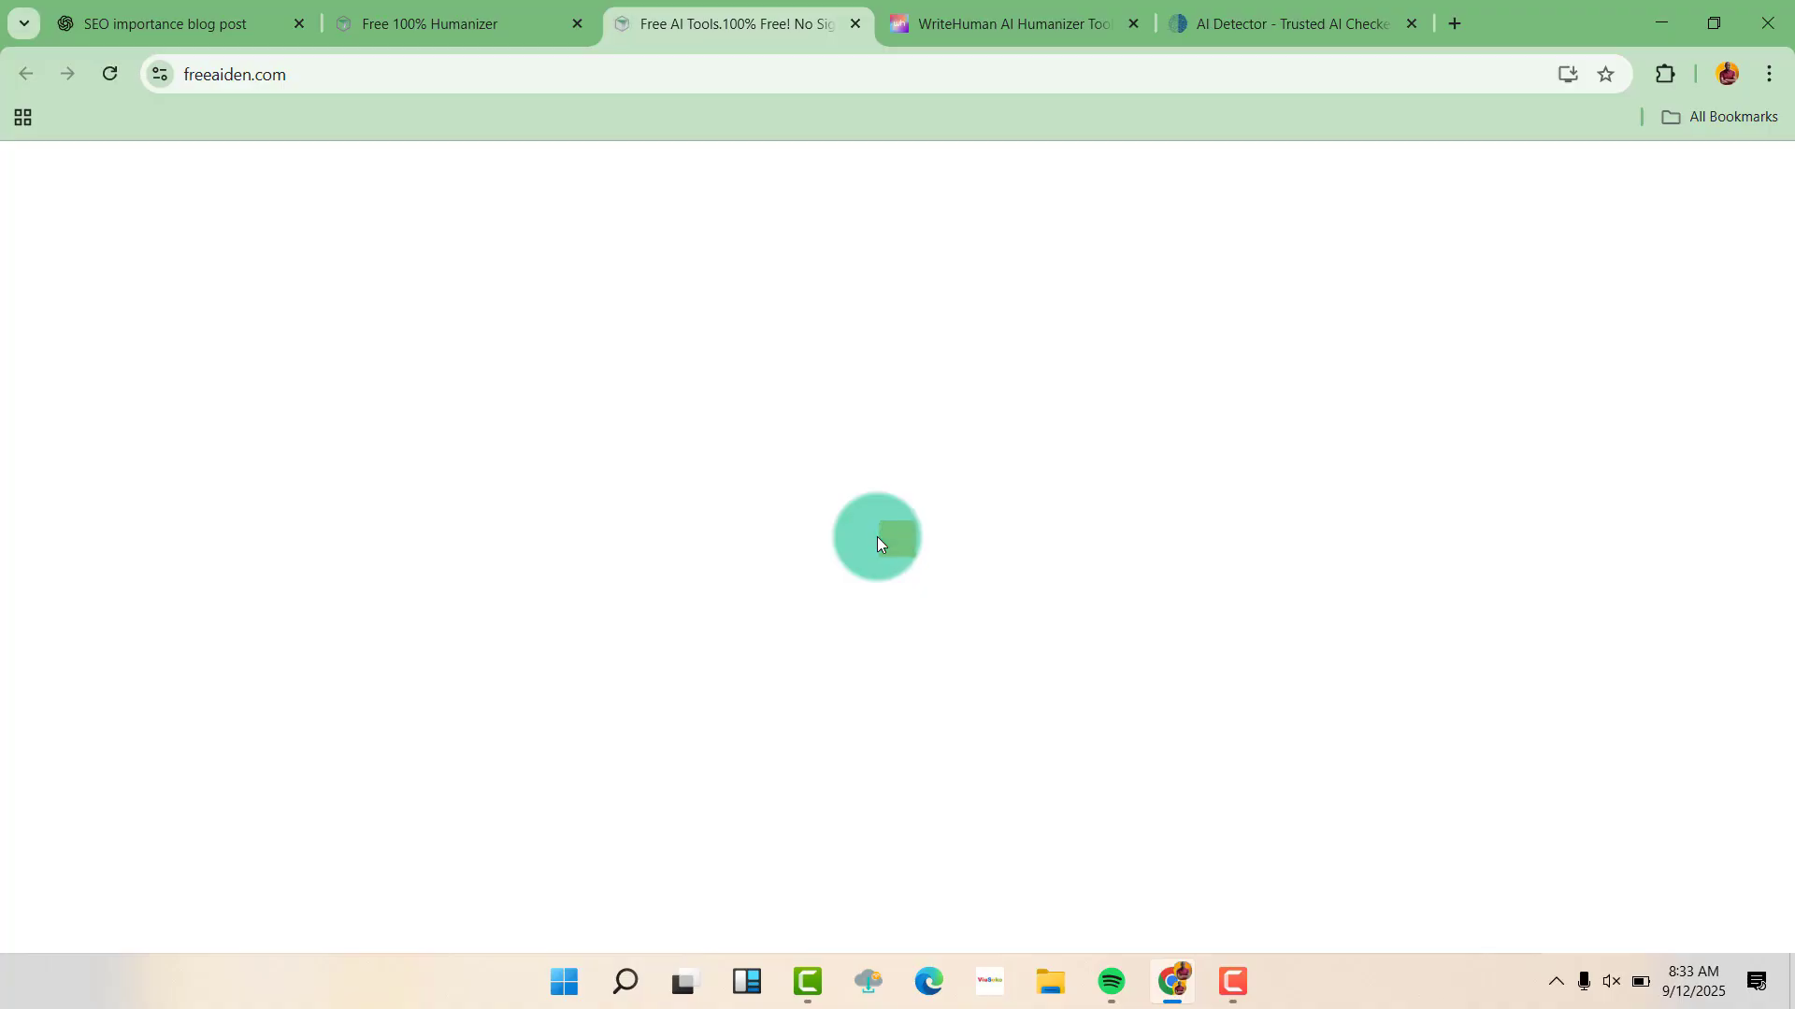
pyautogui.scroll(-10, 804, 580)
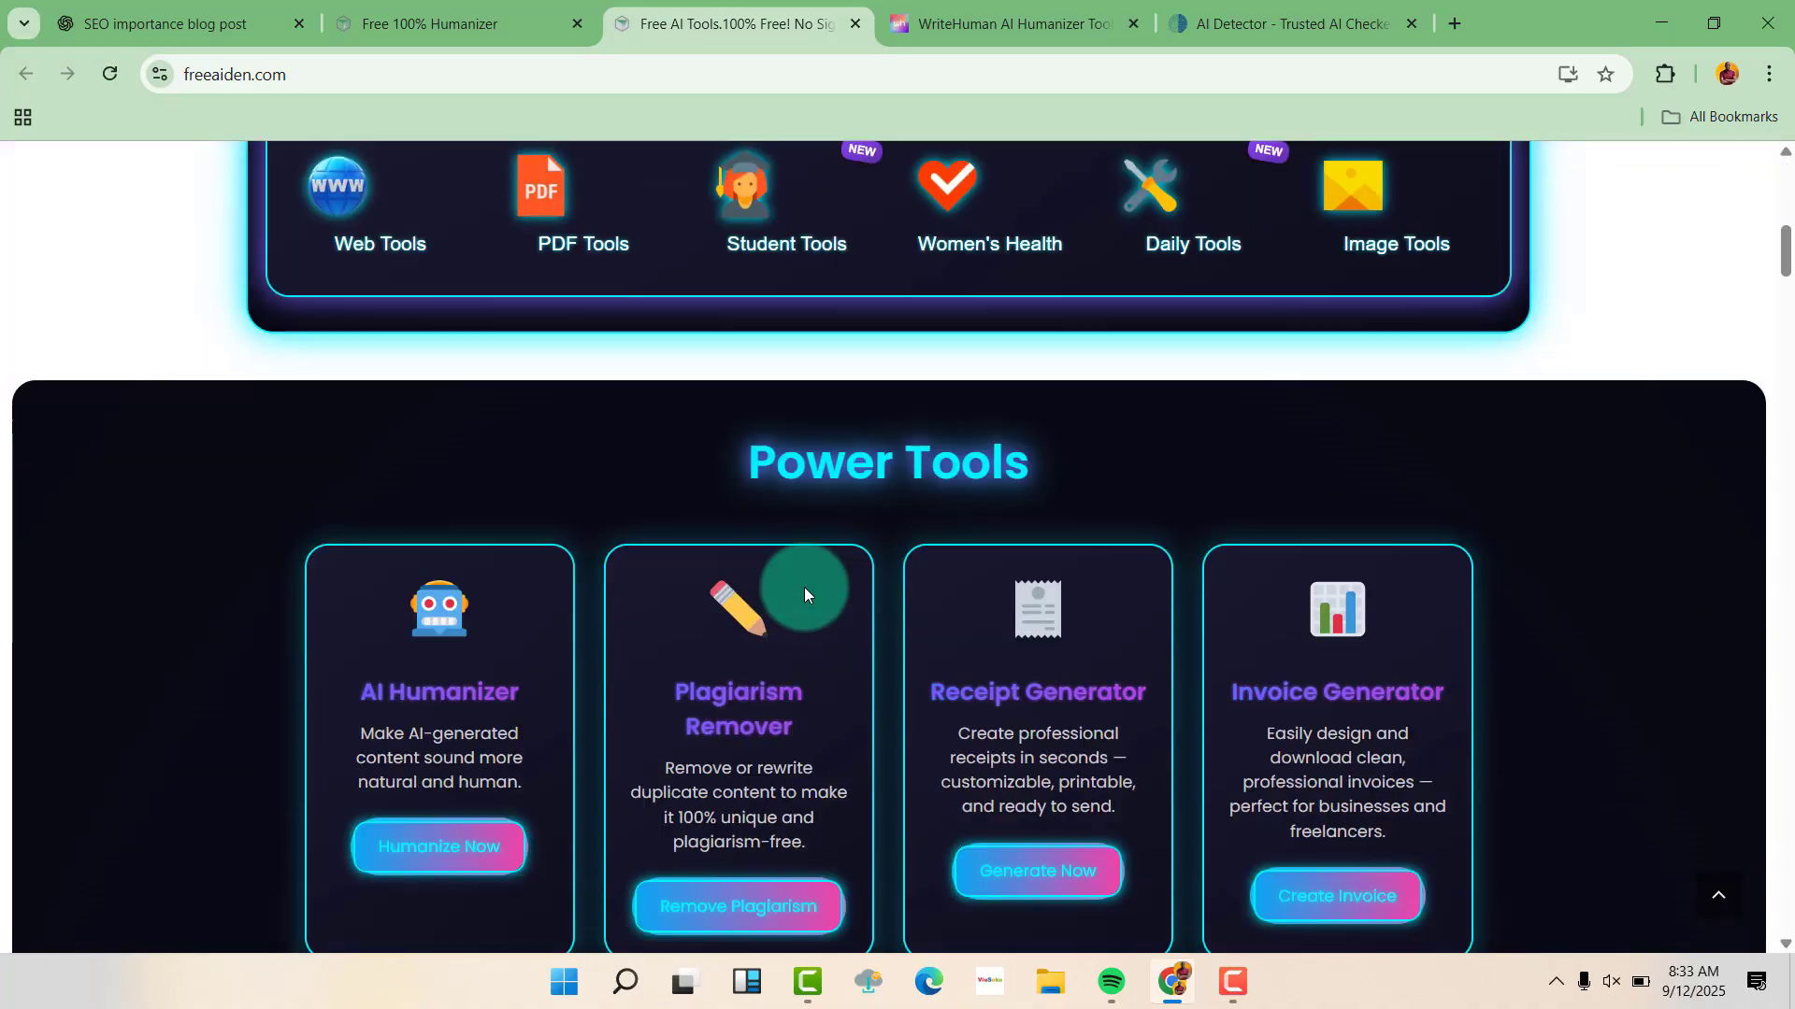
pyautogui.scroll(-9, 804, 591)
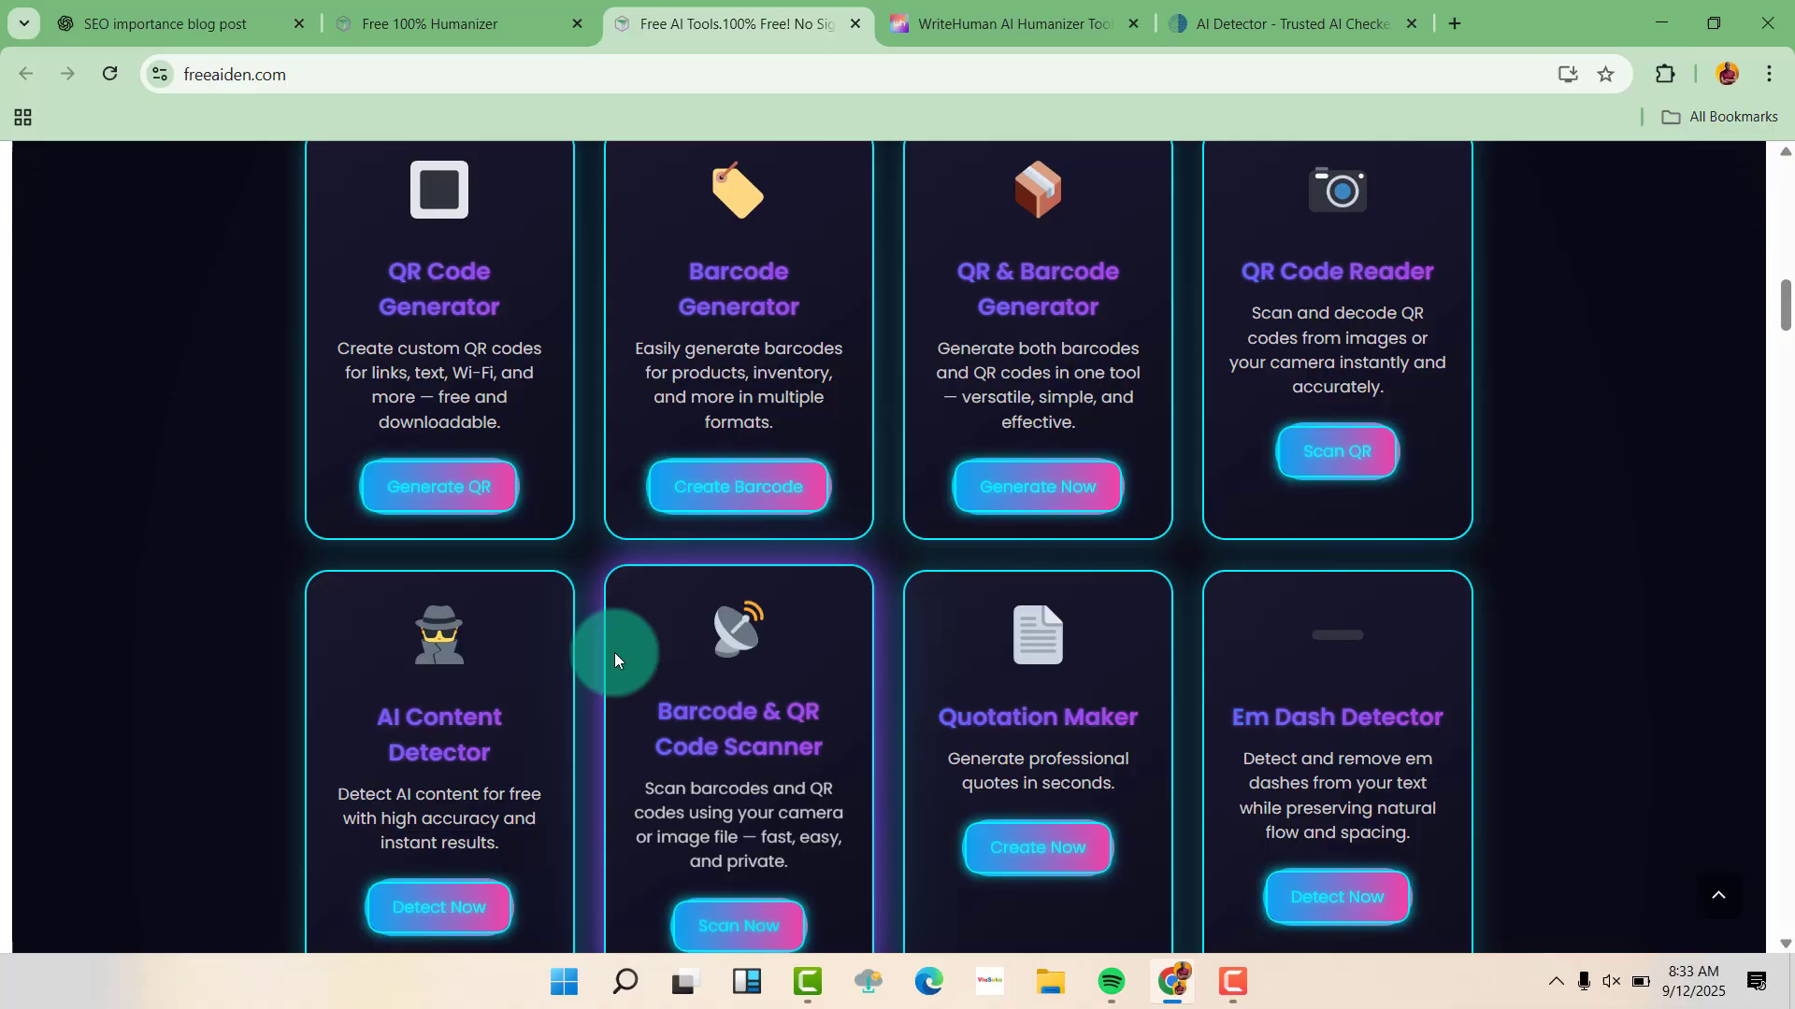
pyautogui.scroll(-2, 472, 710)
pyautogui.click(416, 754)
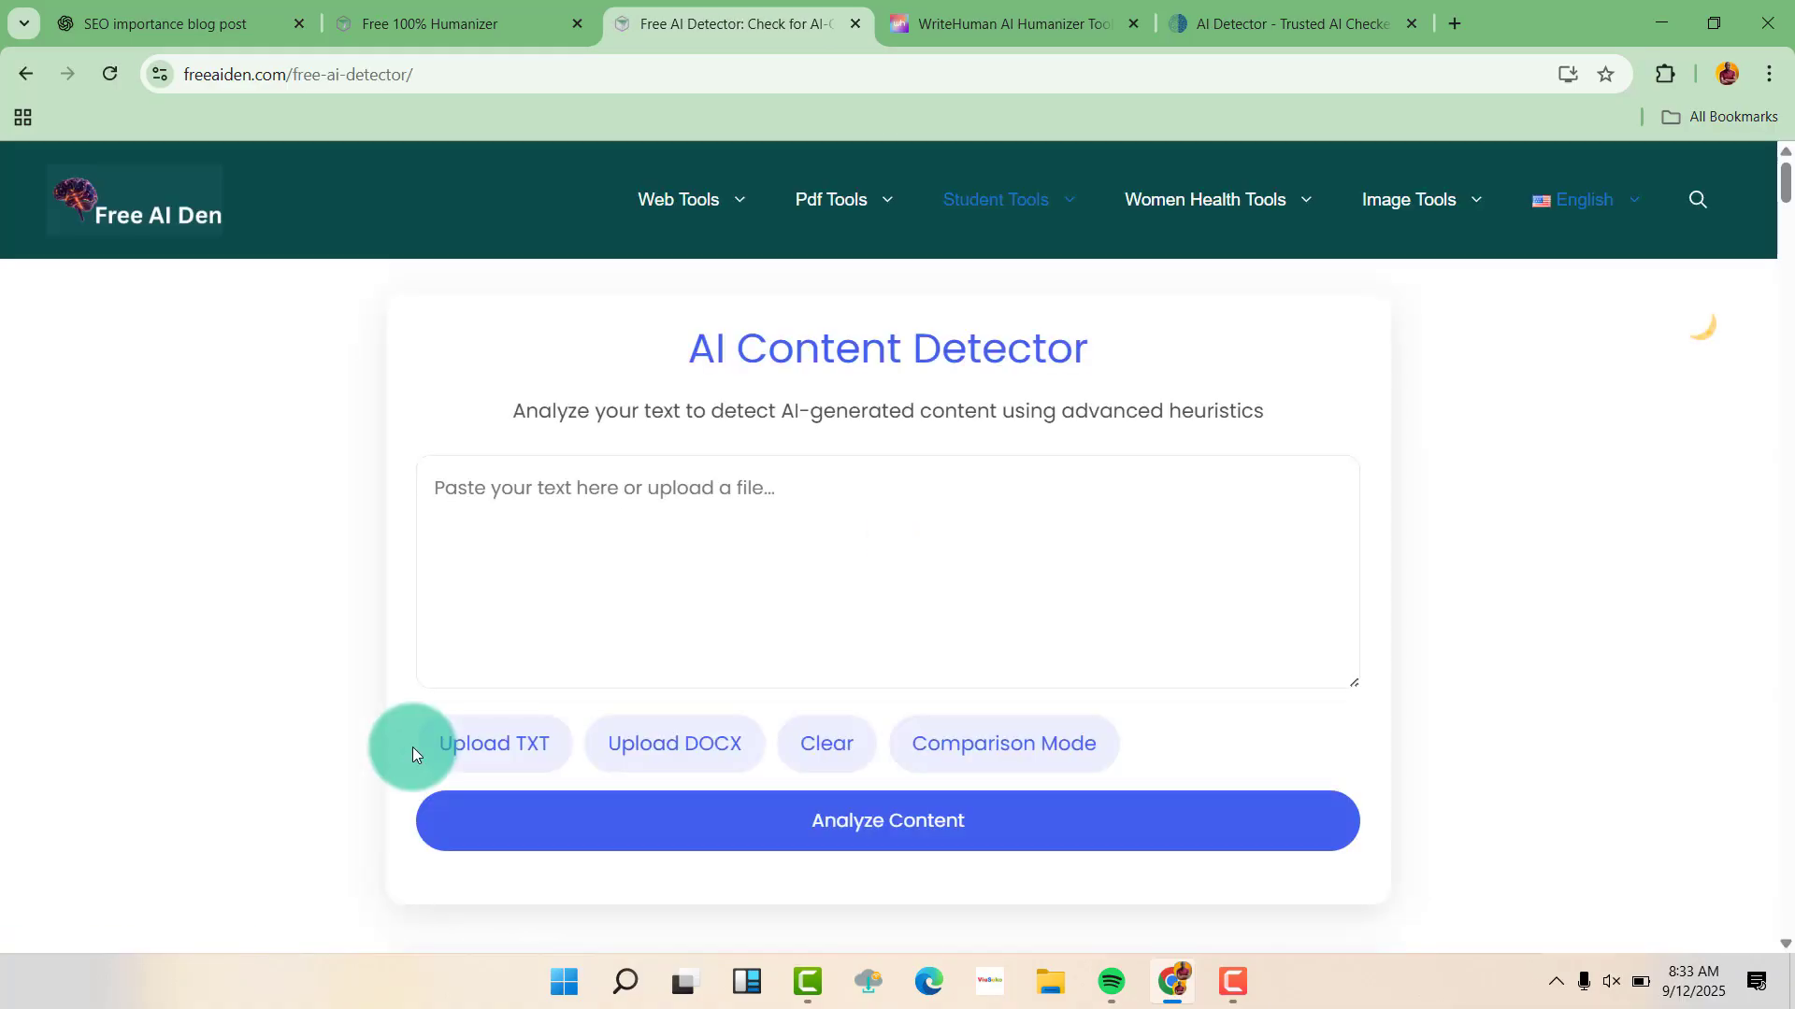
# Step: Analyze the humanized text: 0% AI Probability, Likely Human, 5% repetitiveness
pyautogui.click(577, 528)
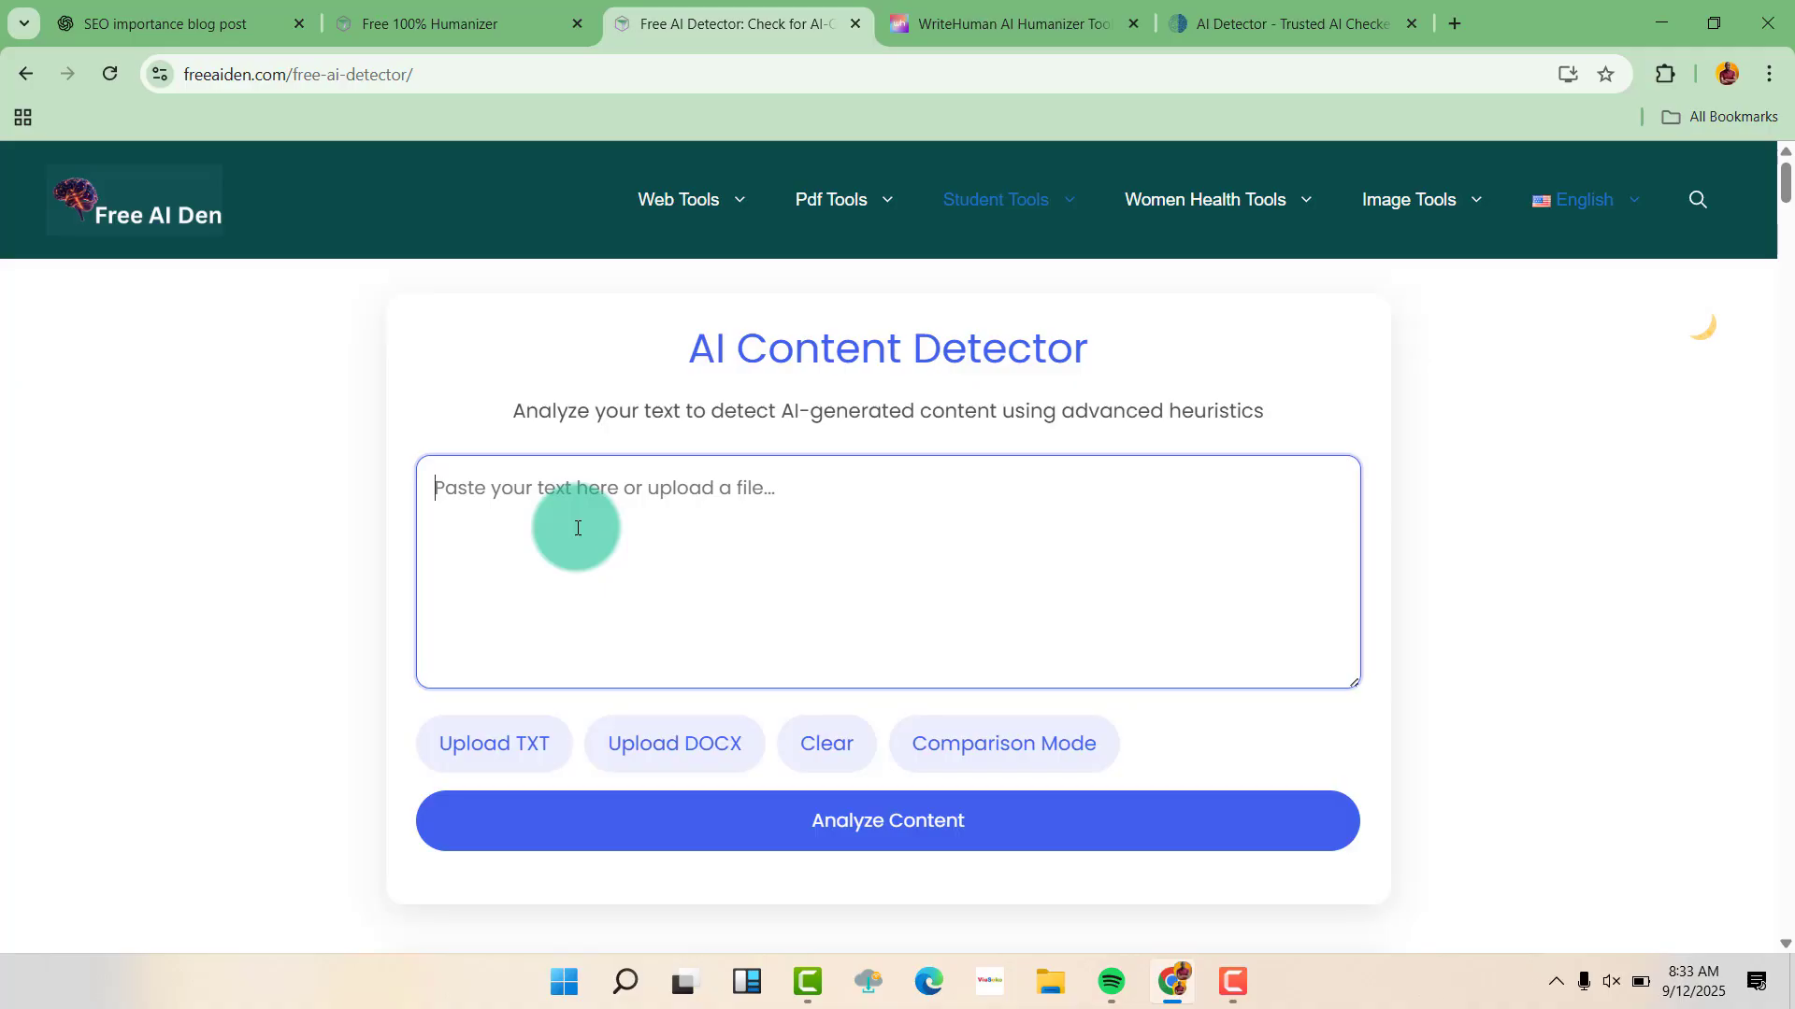
pyautogui.hotkey('ctrl', 'v')
pyautogui.click(933, 832)
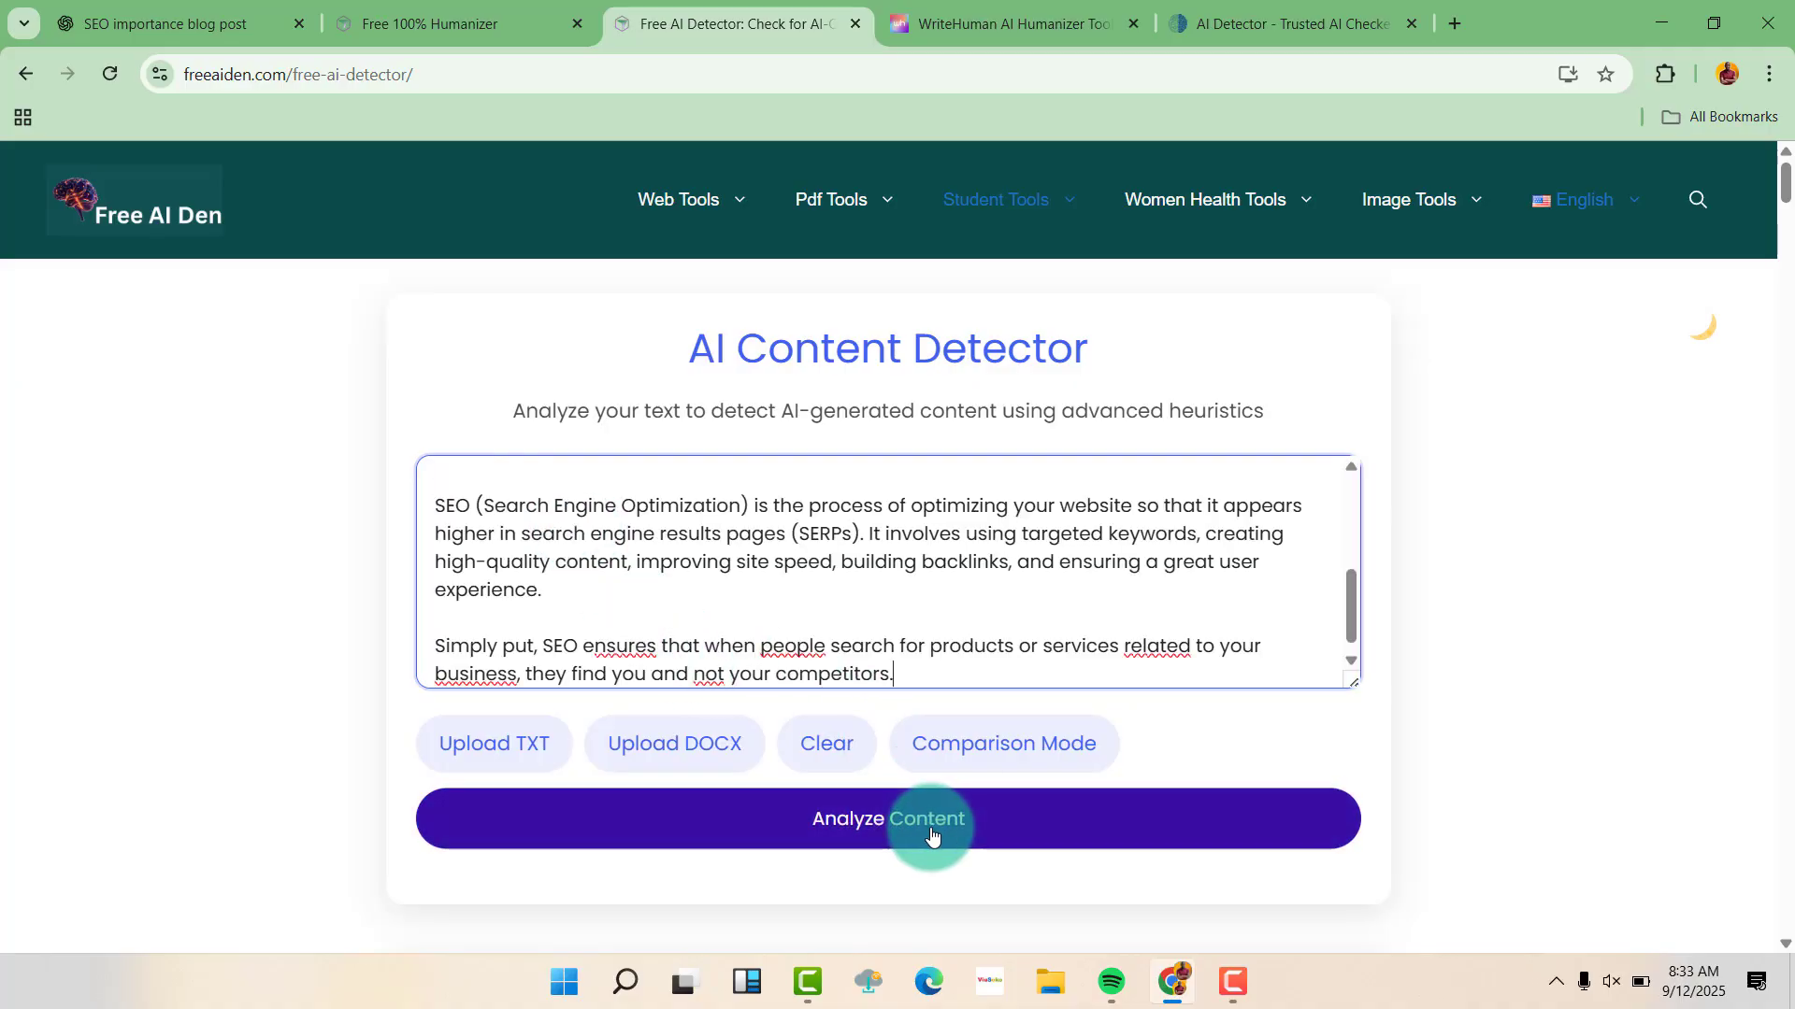
pyautogui.scroll(-2, 1028, 804)
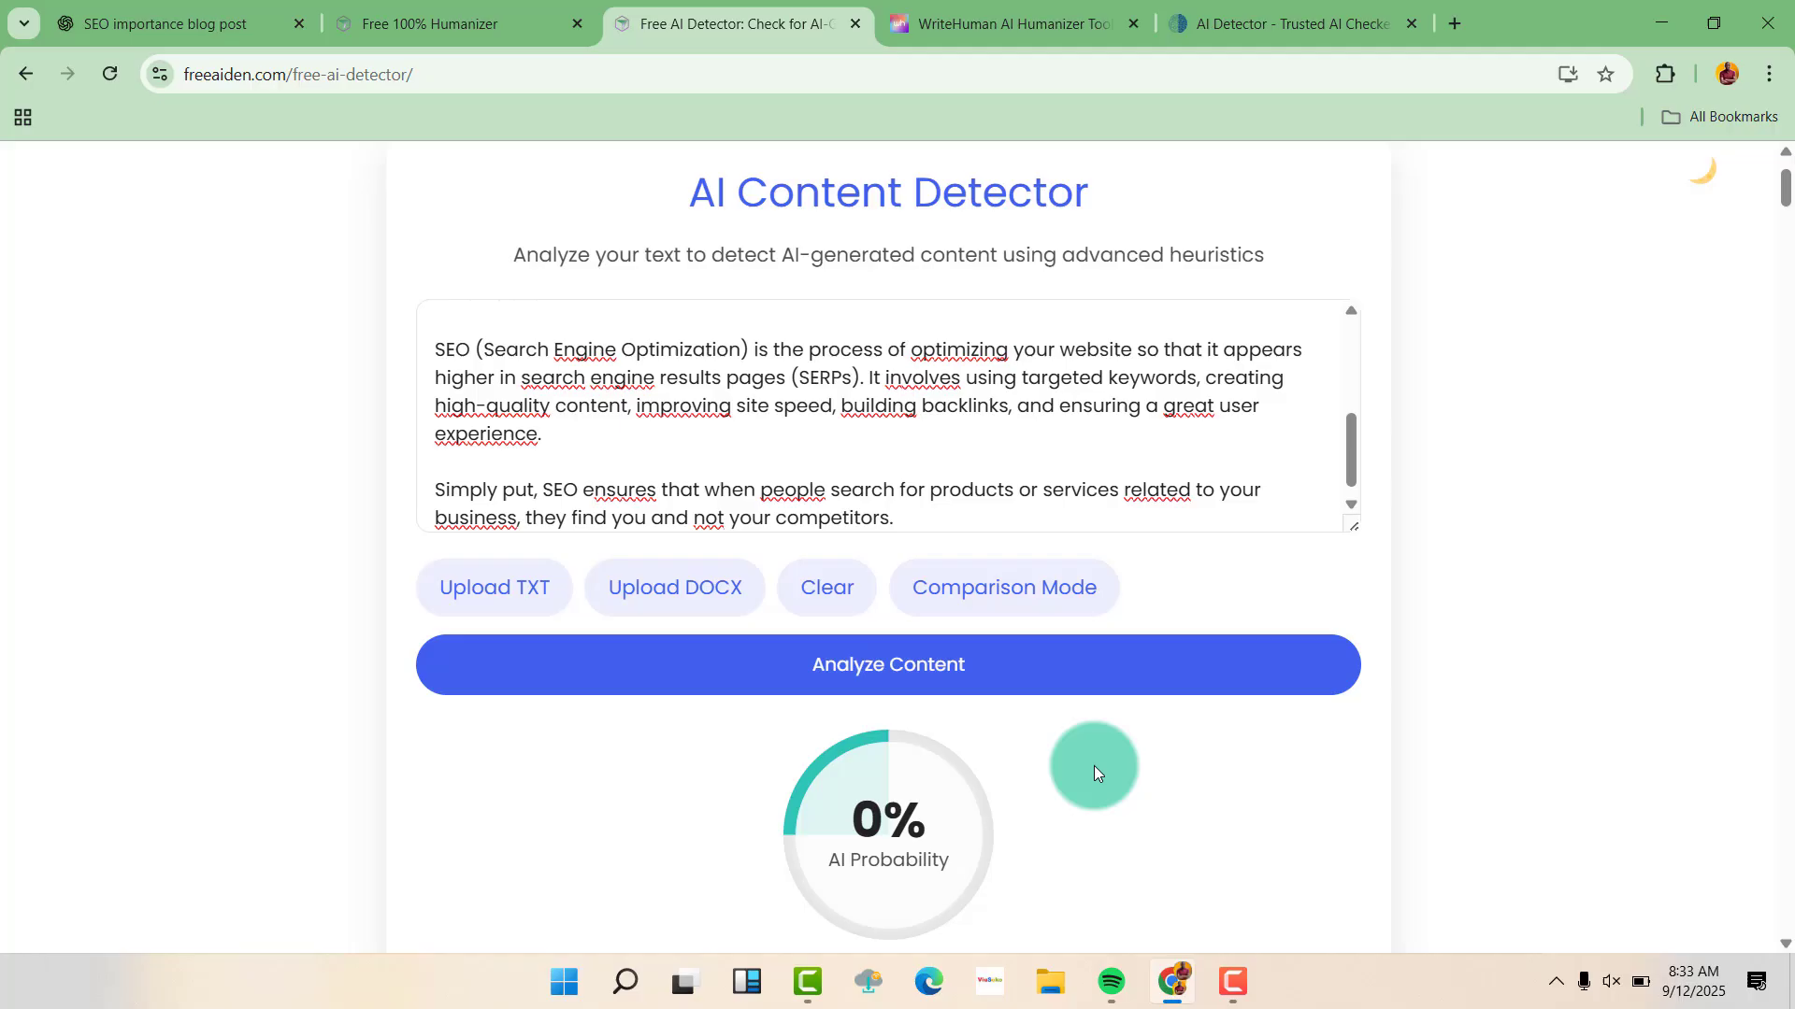
pyautogui.scroll(-2, 1009, 729)
pyautogui.scroll(-1, 870, 673)
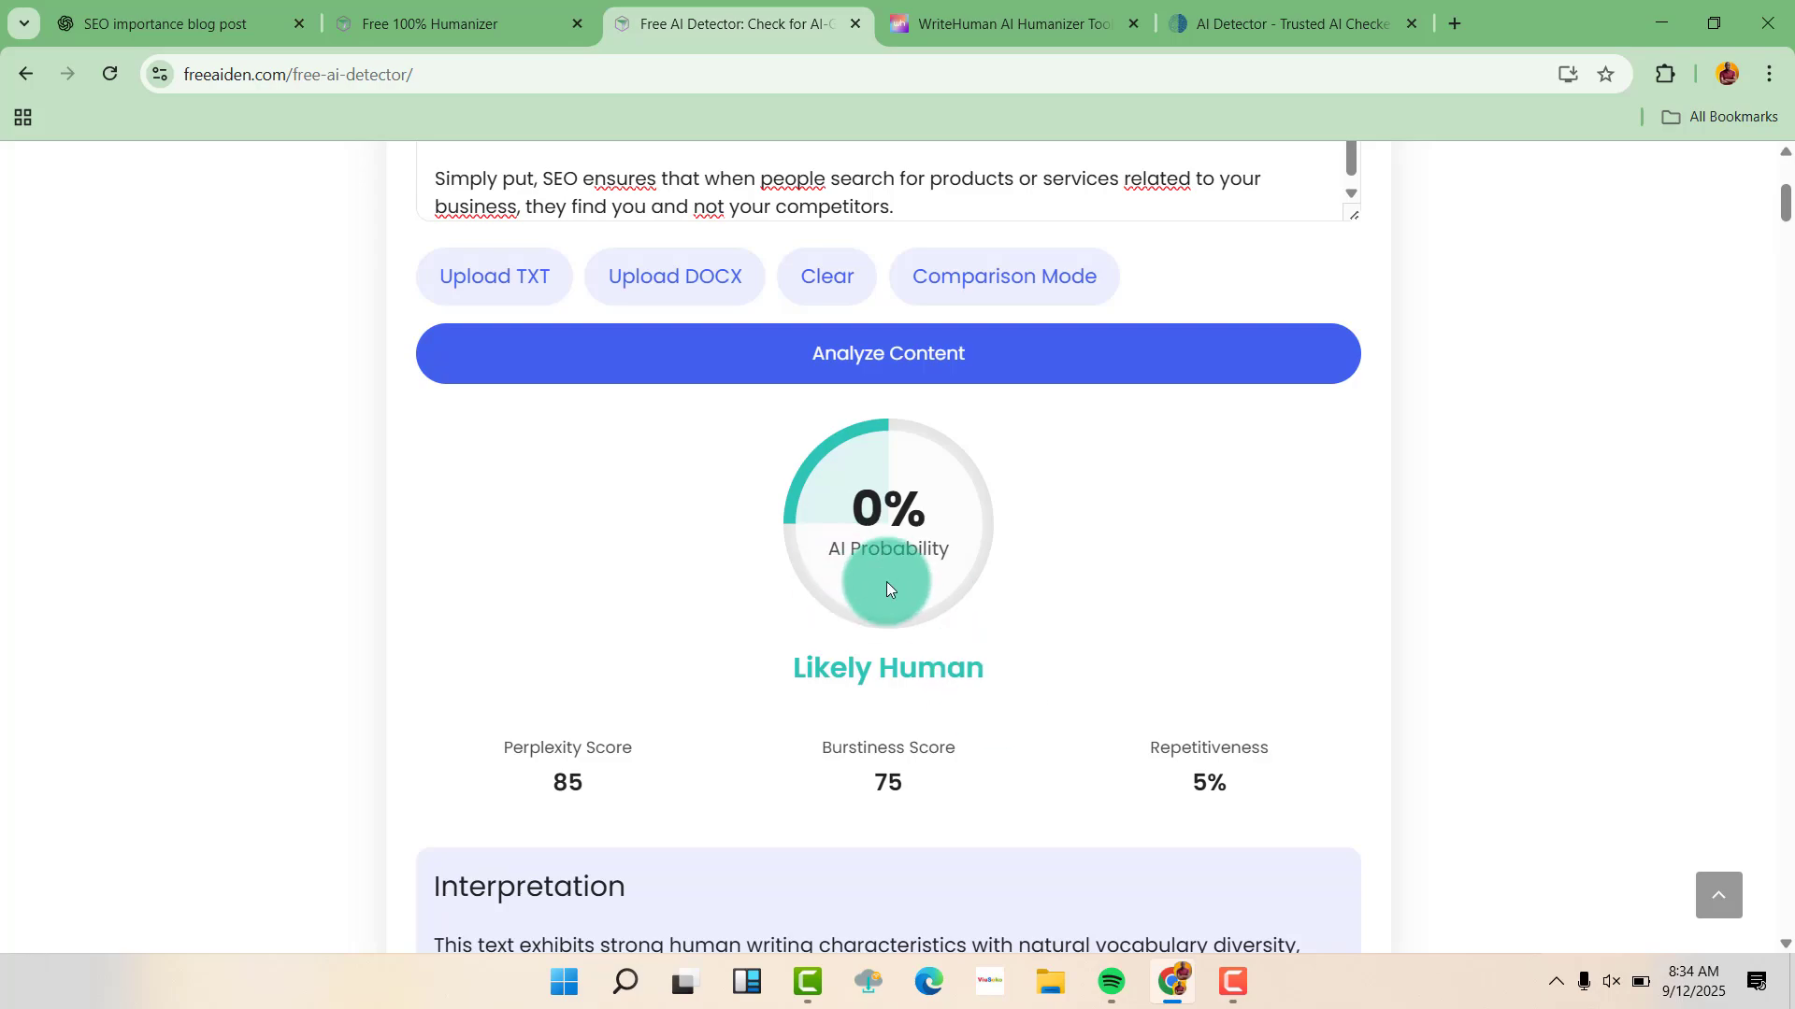
pyautogui.scroll(3, 886, 581)
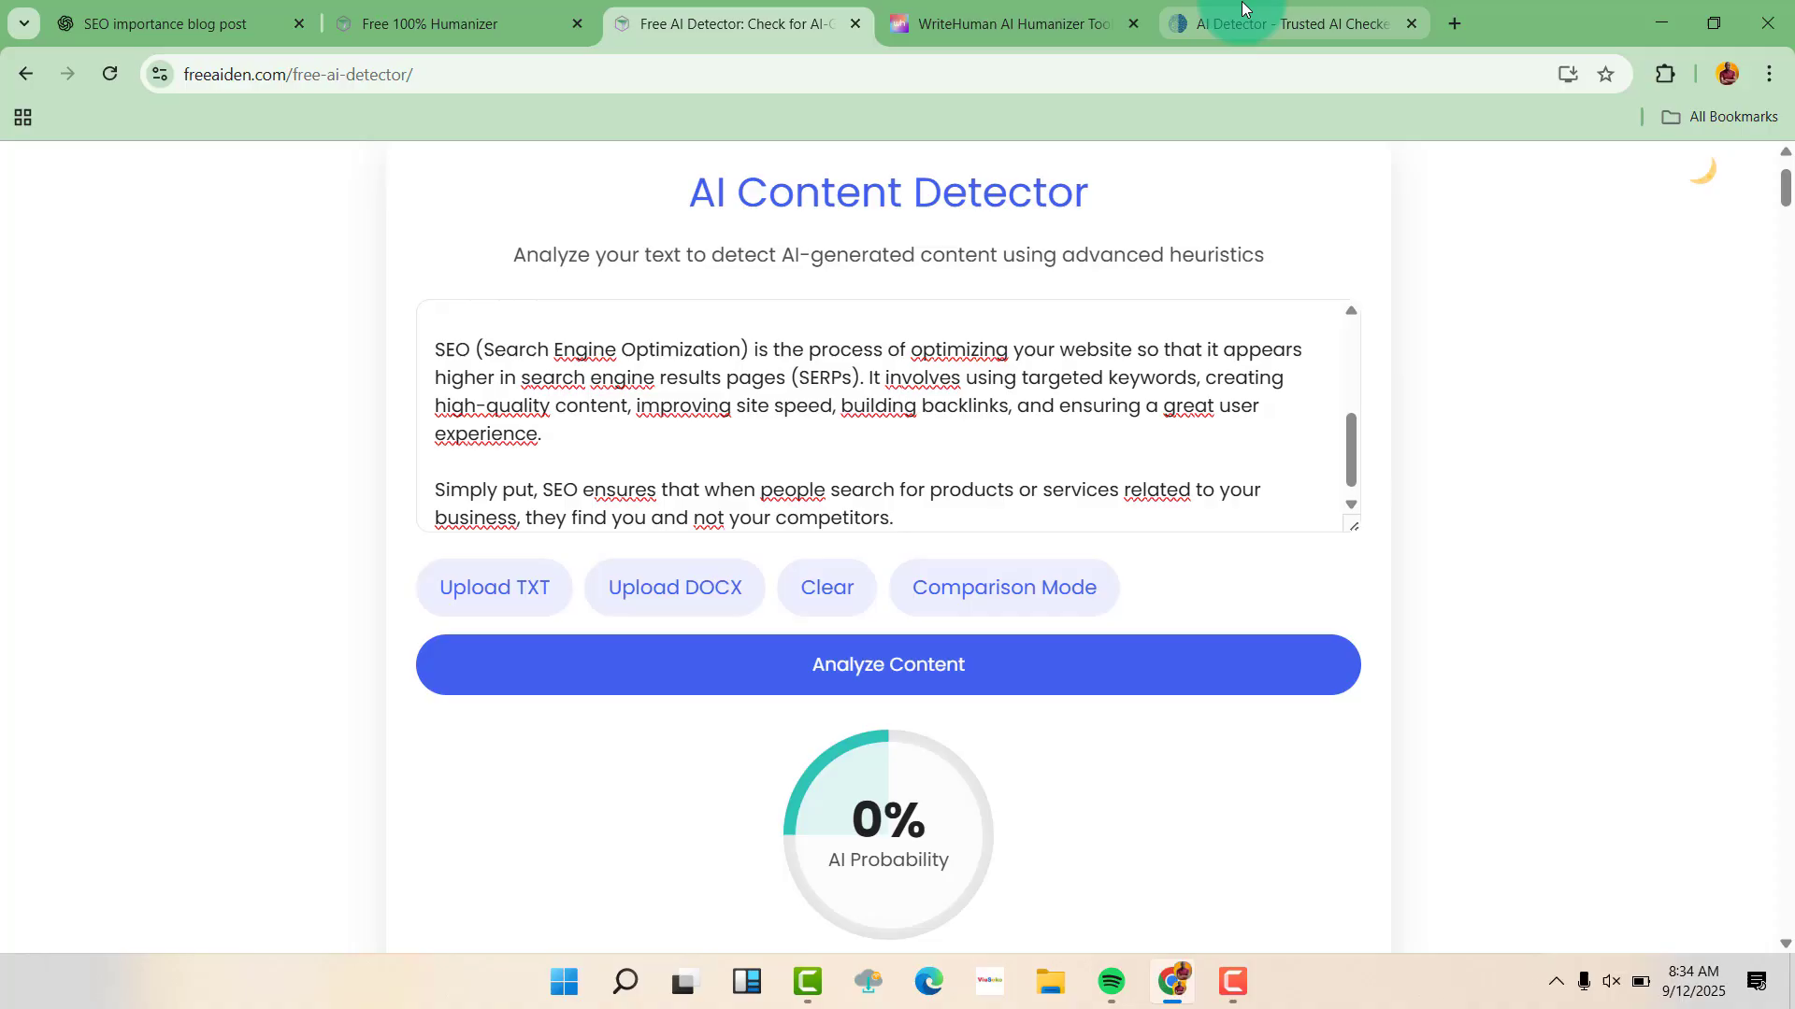
# Step: Swap ZeroGPT's old article for the 1,078-character humanized text and detect: 0% AI GPT, Human written
pyautogui.click(1243, 8)
pyautogui.scroll(3, 972, 462)
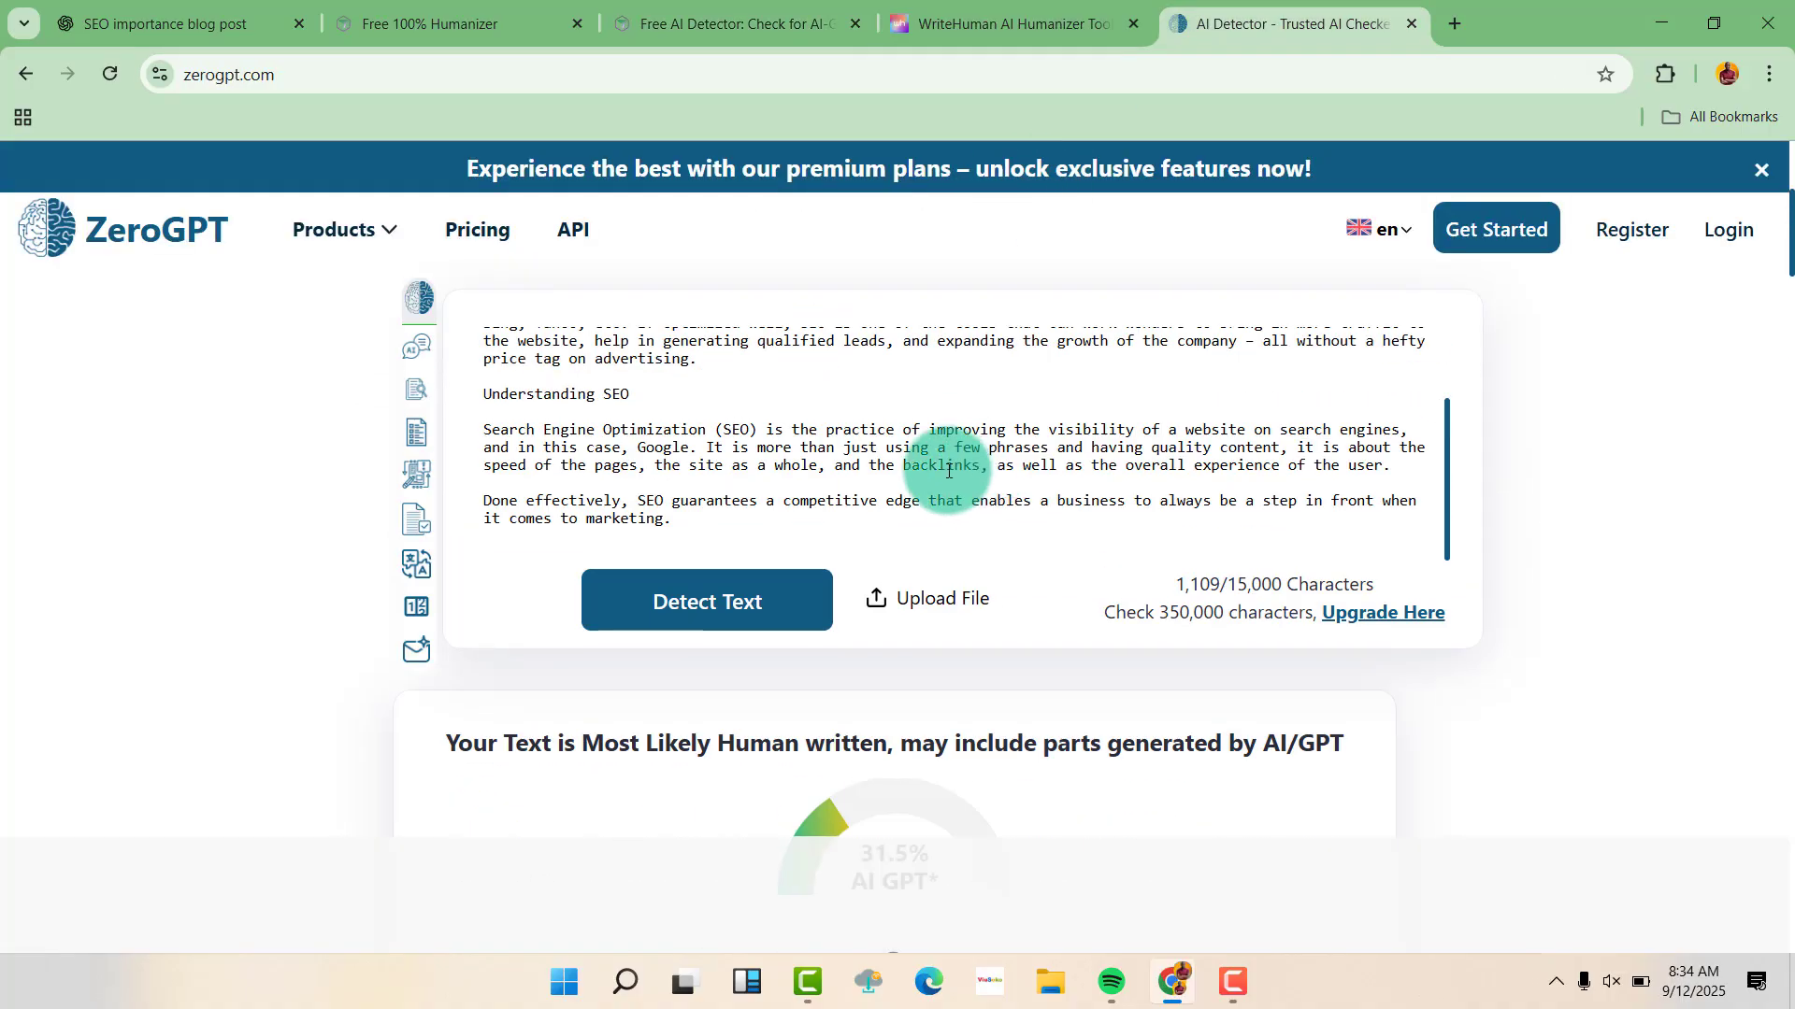
pyautogui.scroll(2, 949, 471)
pyautogui.click(758, 462)
pyautogui.hotkey('ctrl', 'a')
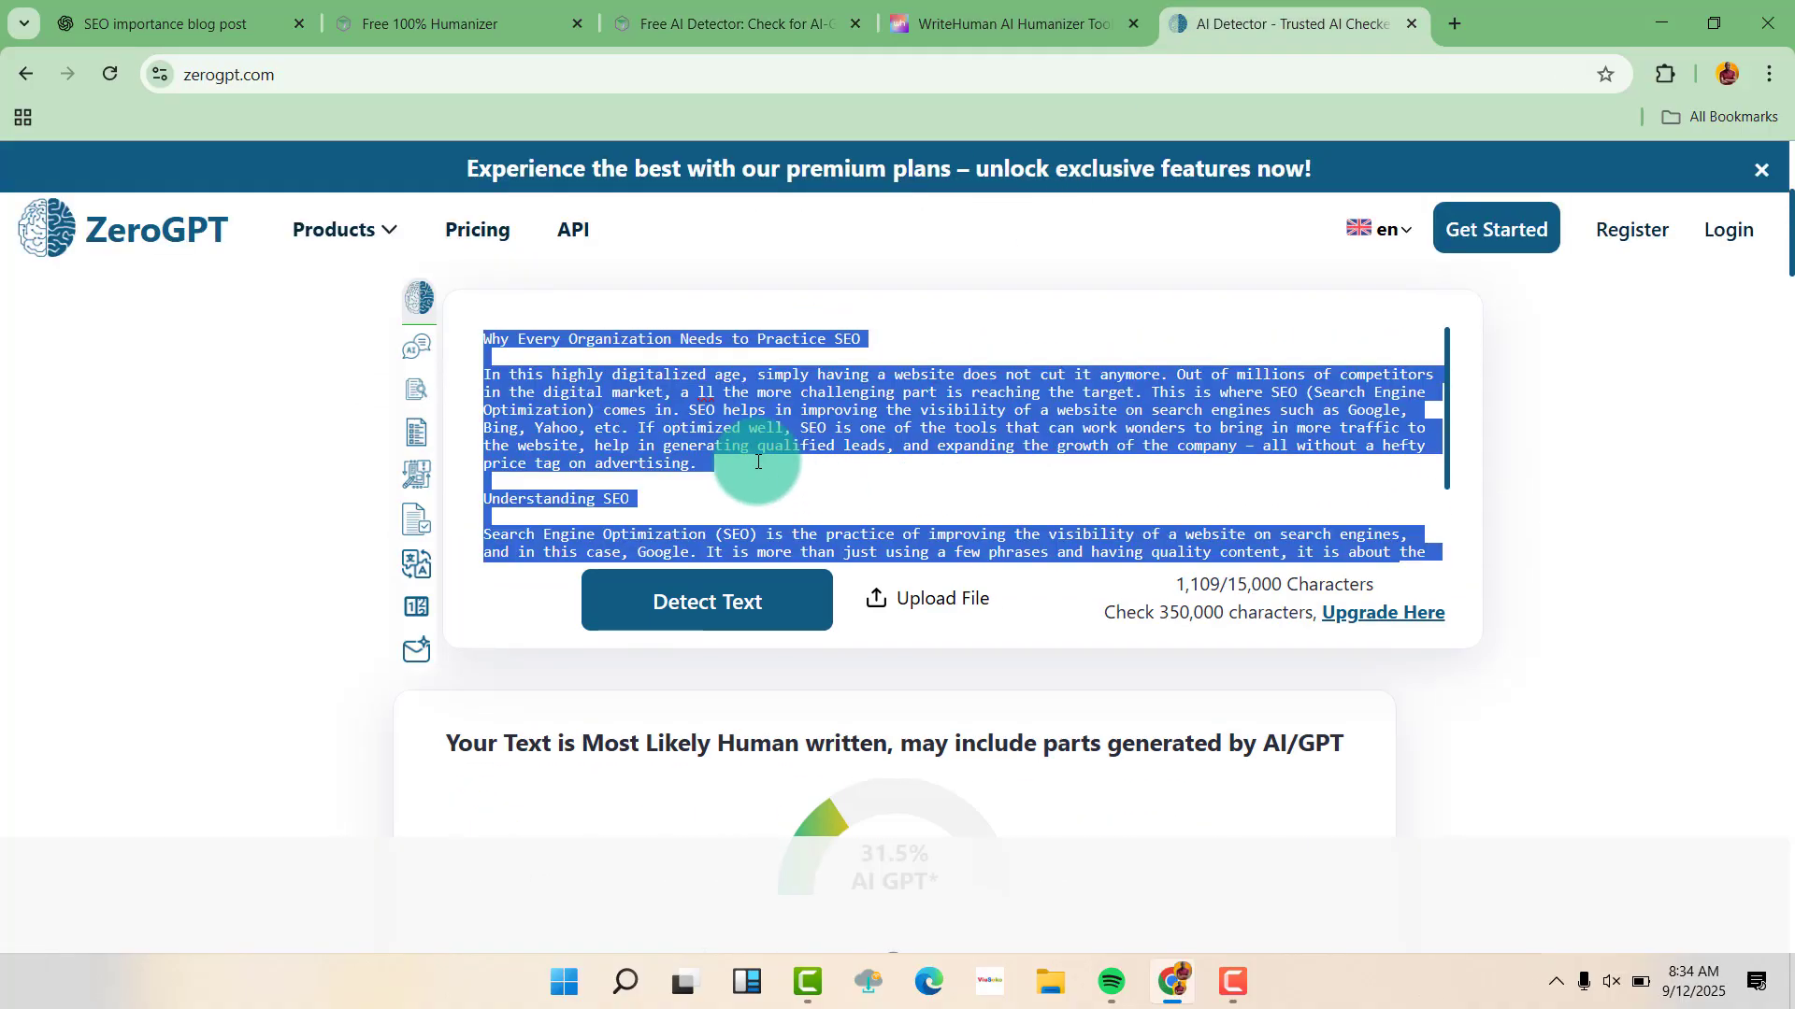
pyautogui.press('BackSpace')
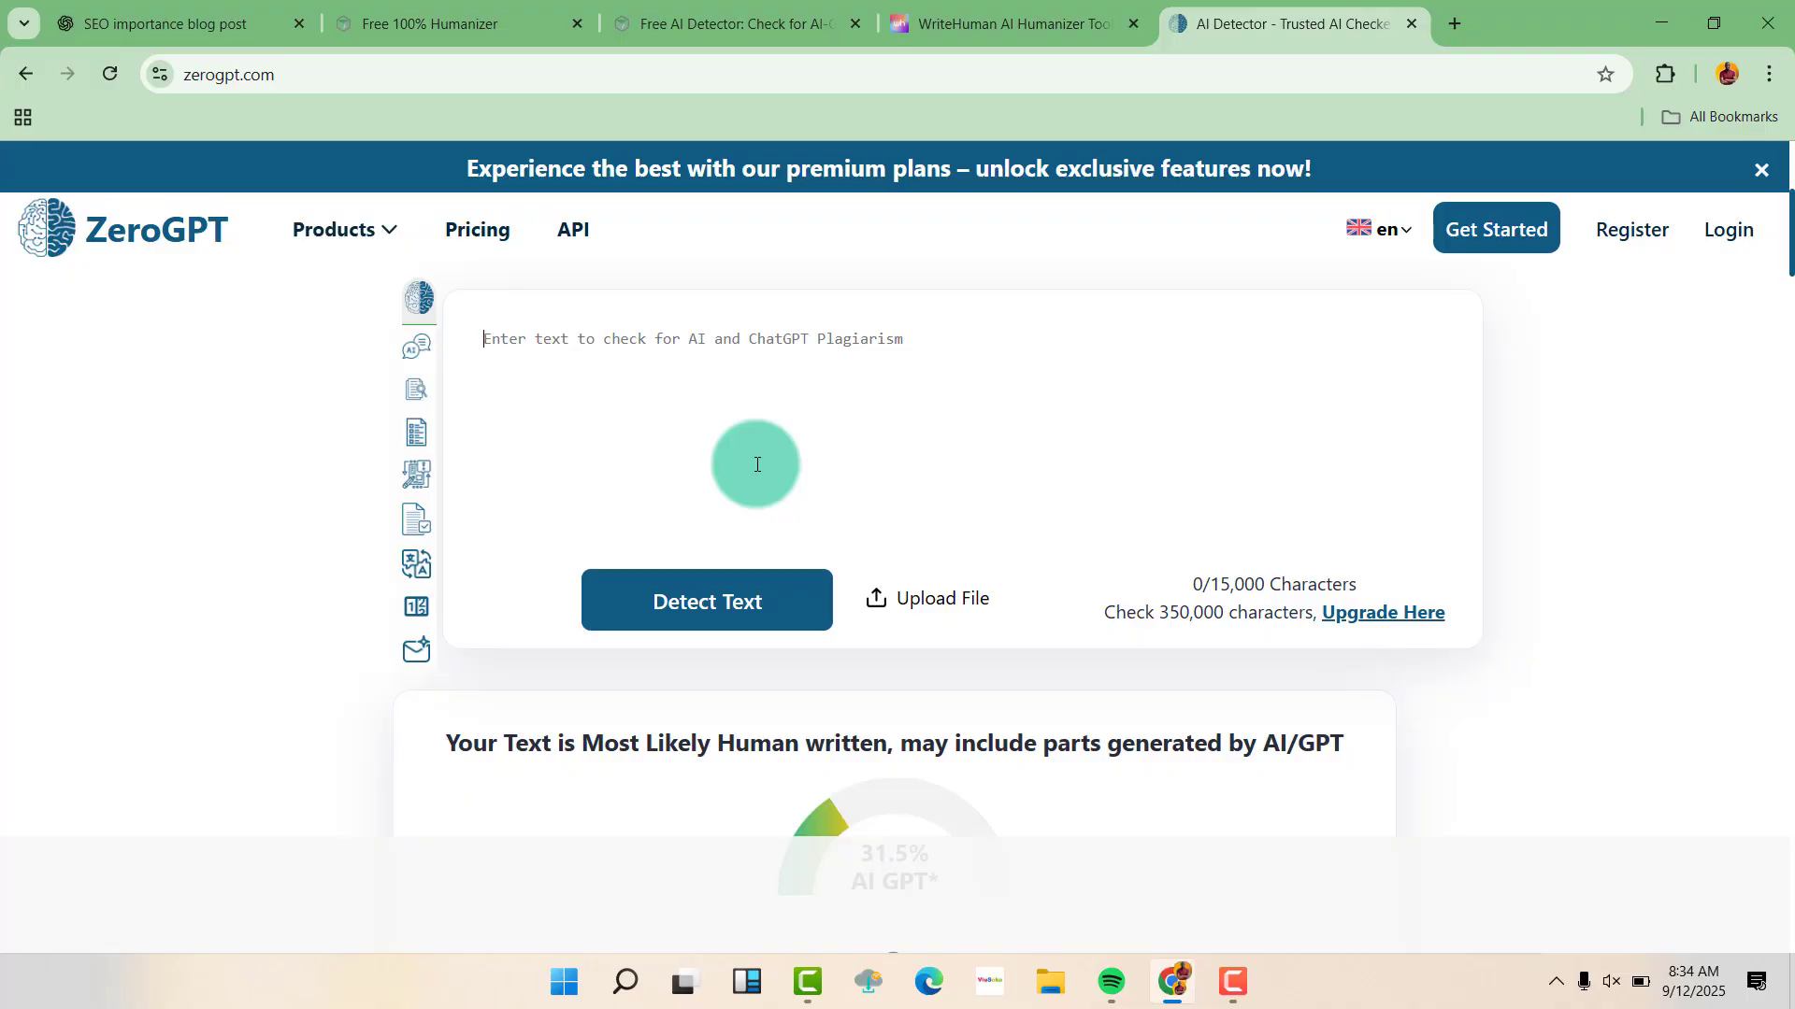
pyautogui.hotkey('ctrl', 'v')
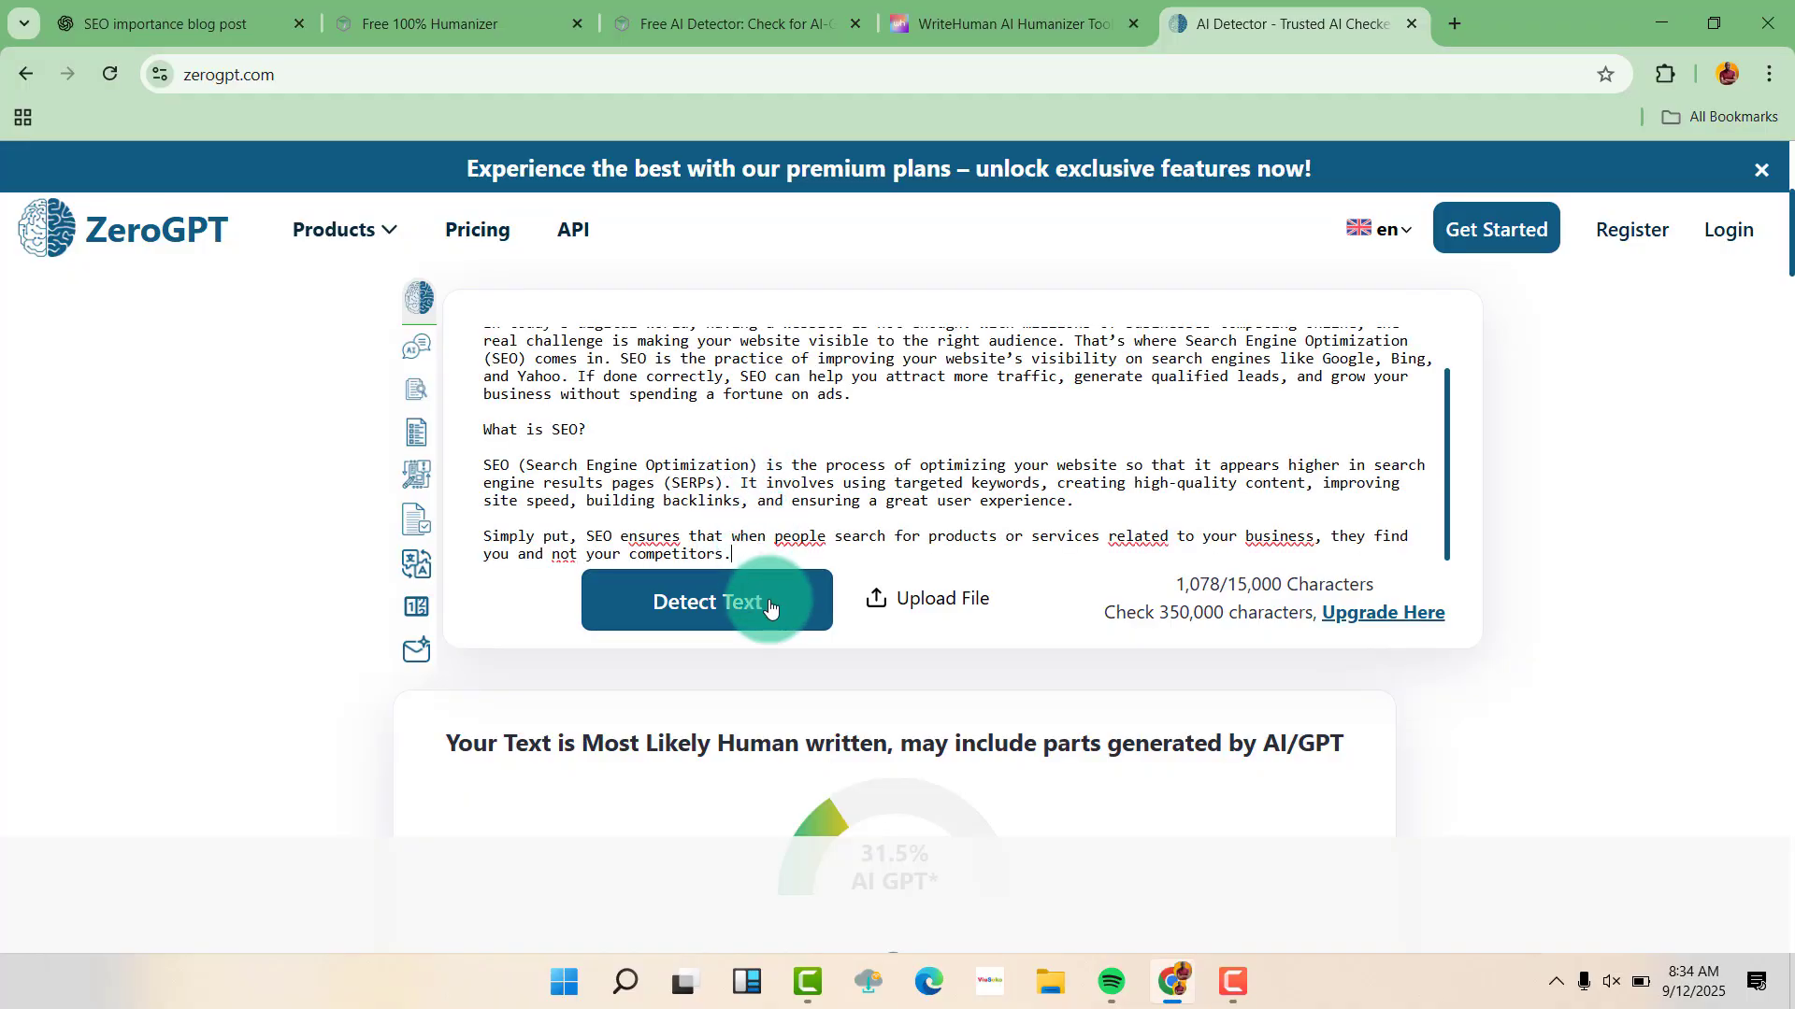
pyautogui.click(769, 608)
pyautogui.scroll(-2, 932, 695)
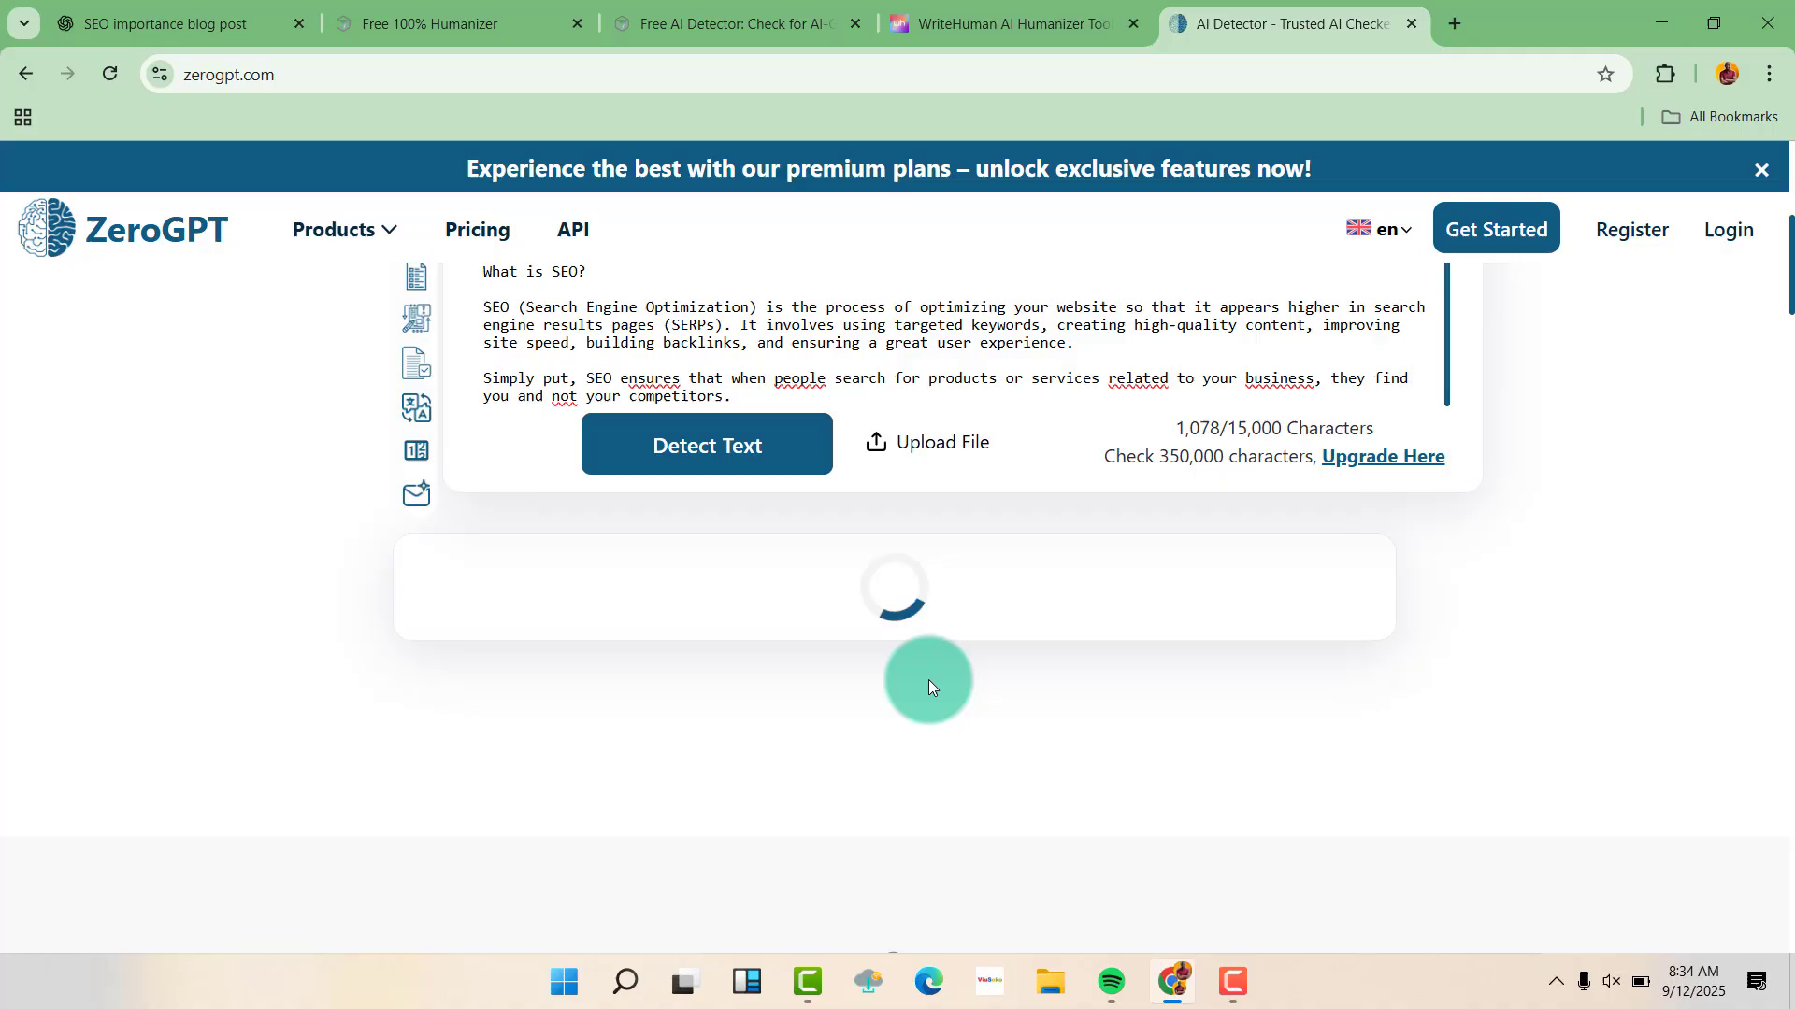
pyautogui.scroll(-2, 923, 666)
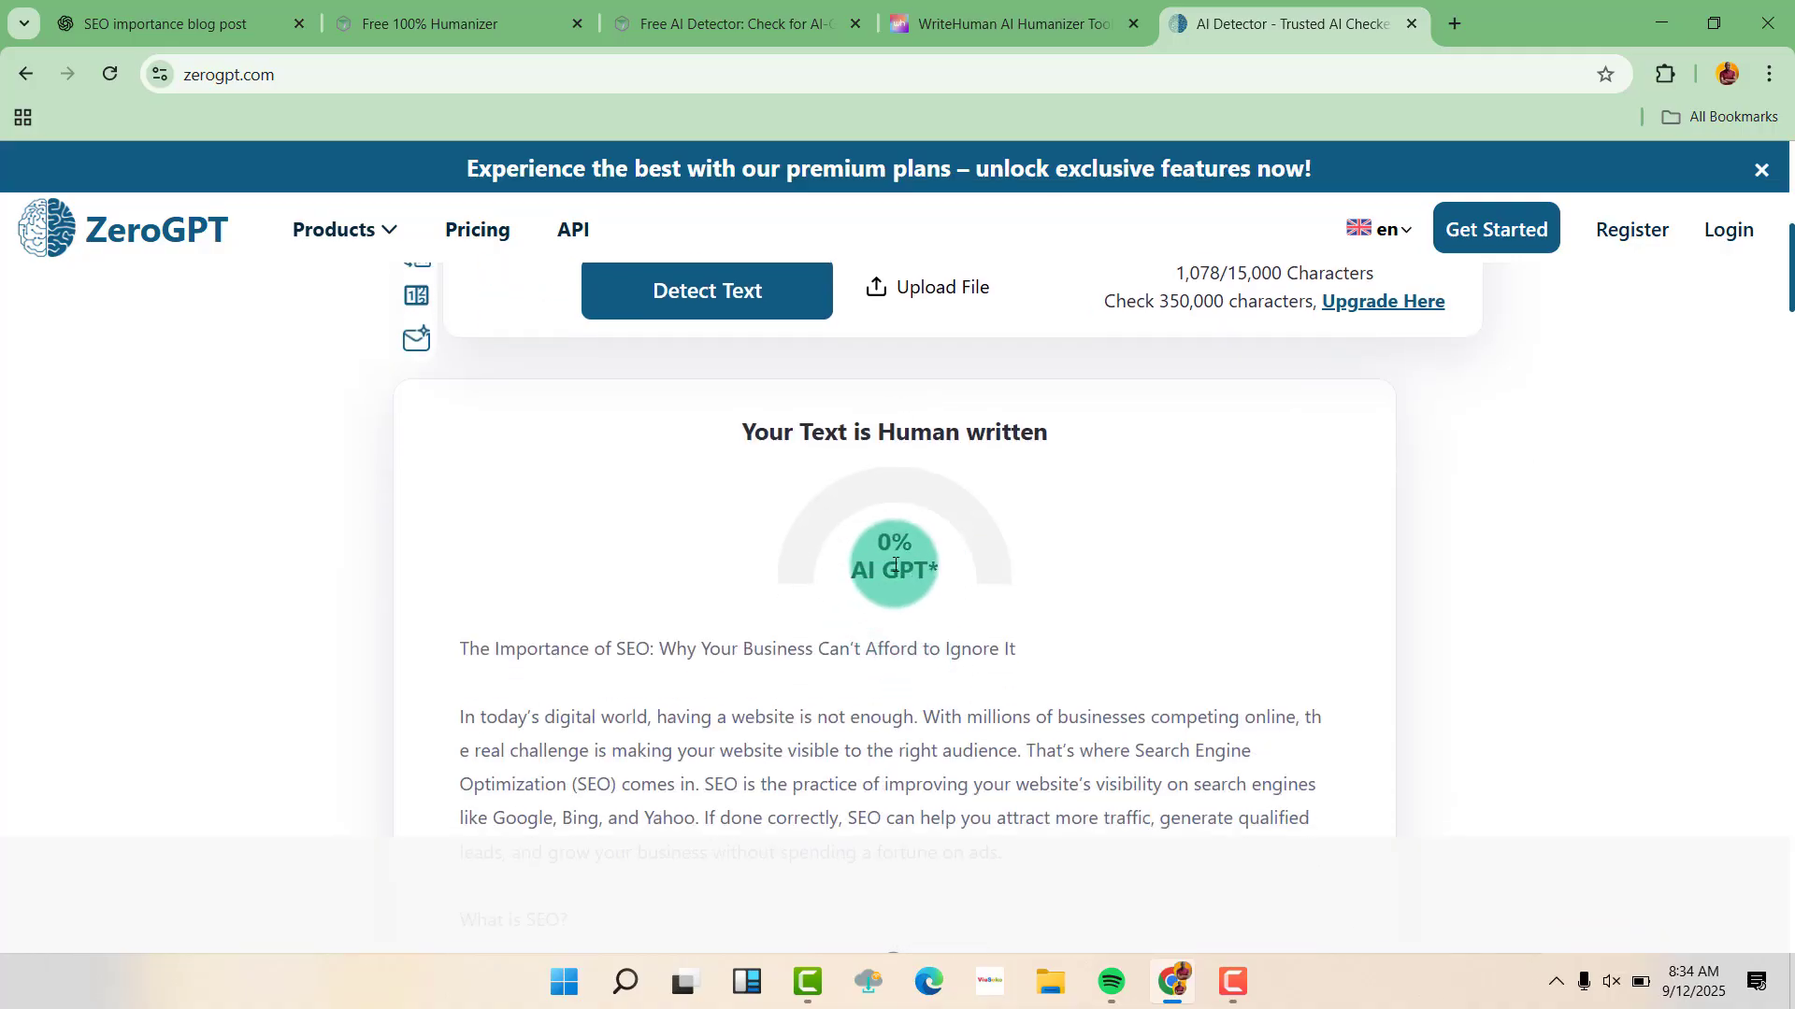